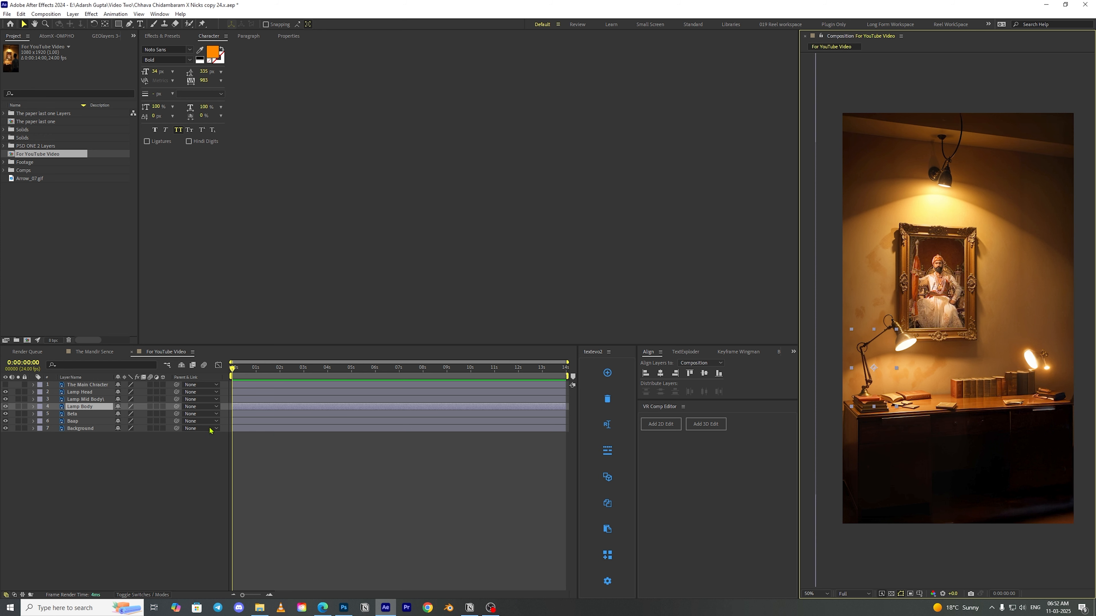
# Show The Main Chracter layer and turn all seven layers of the composition into 3D layers
pyautogui.click(5, 391)
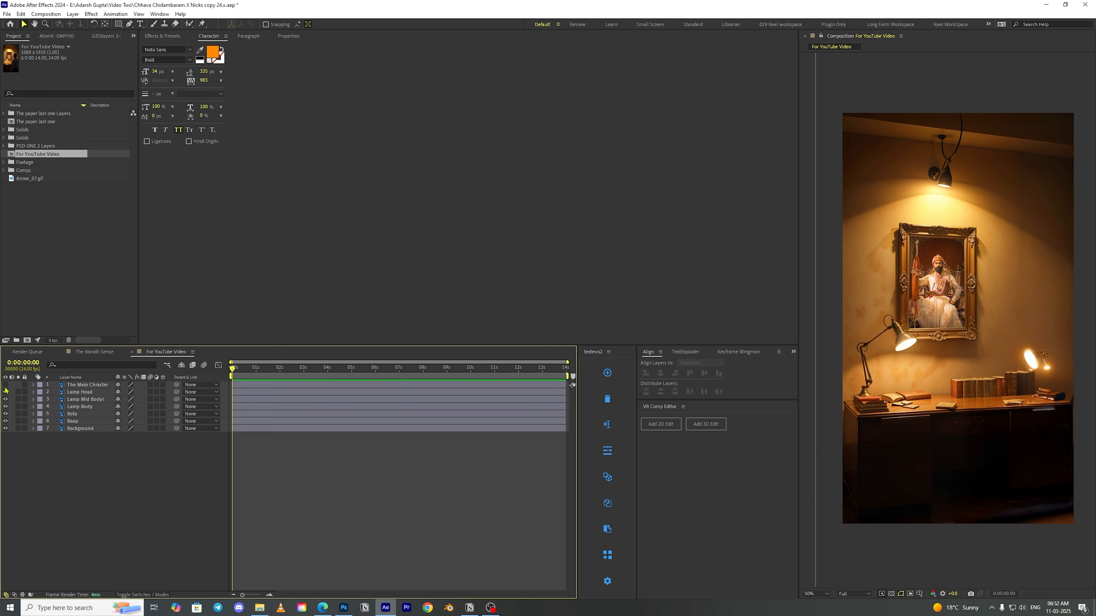
pyautogui.click(6, 386)
pyautogui.press(',')
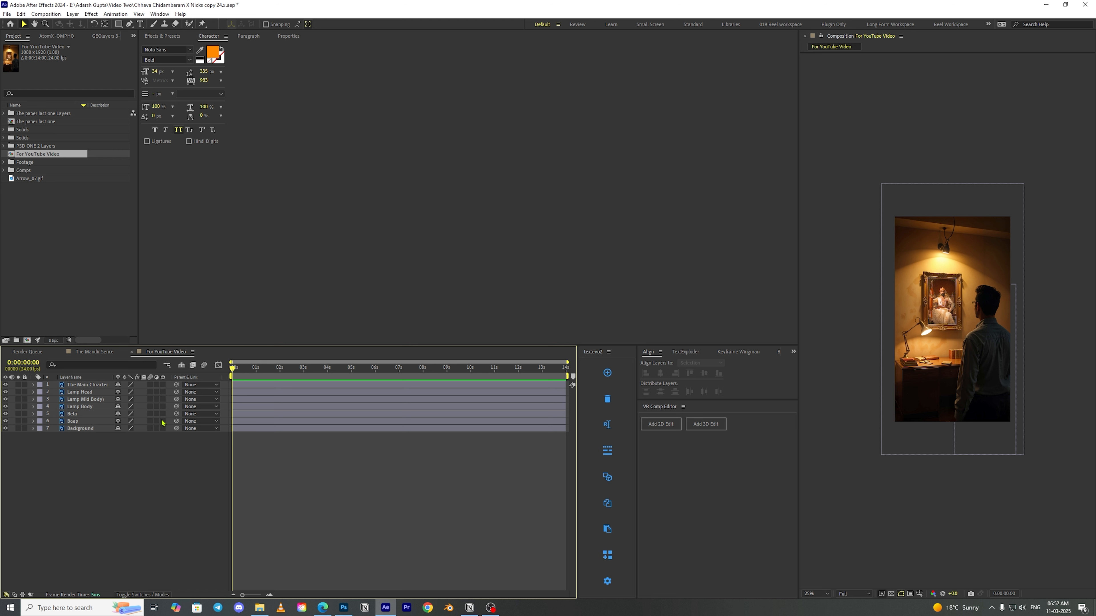
pyautogui.hotkey('ctrl', 'a')
pyautogui.click(163, 391)
pyautogui.click(164, 482)
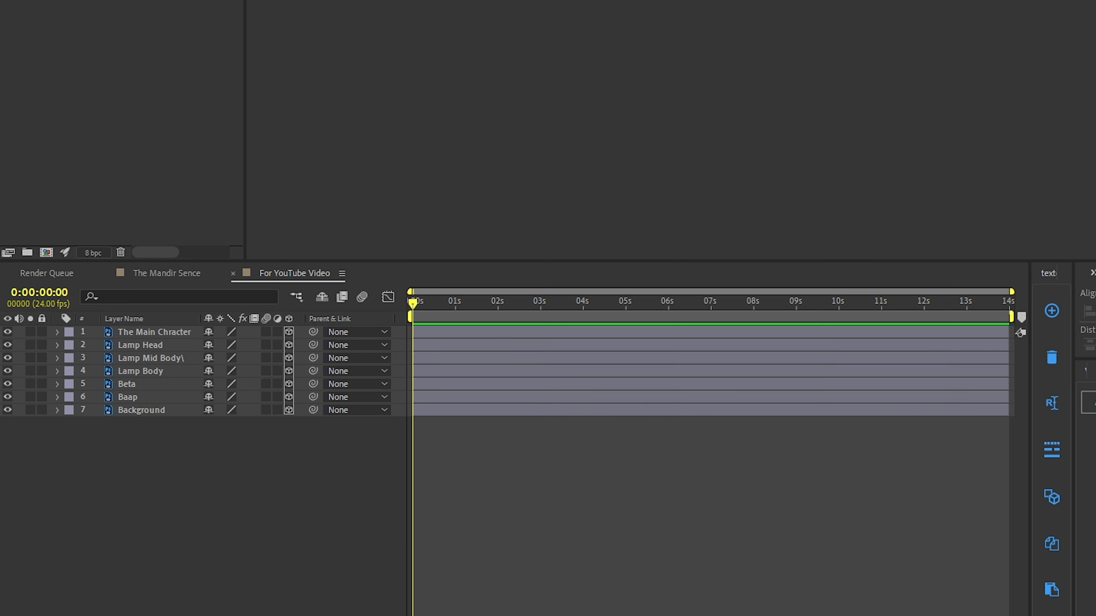
# Parent the Beta and Baap layers to the Background layer
pyautogui.click(123, 413)
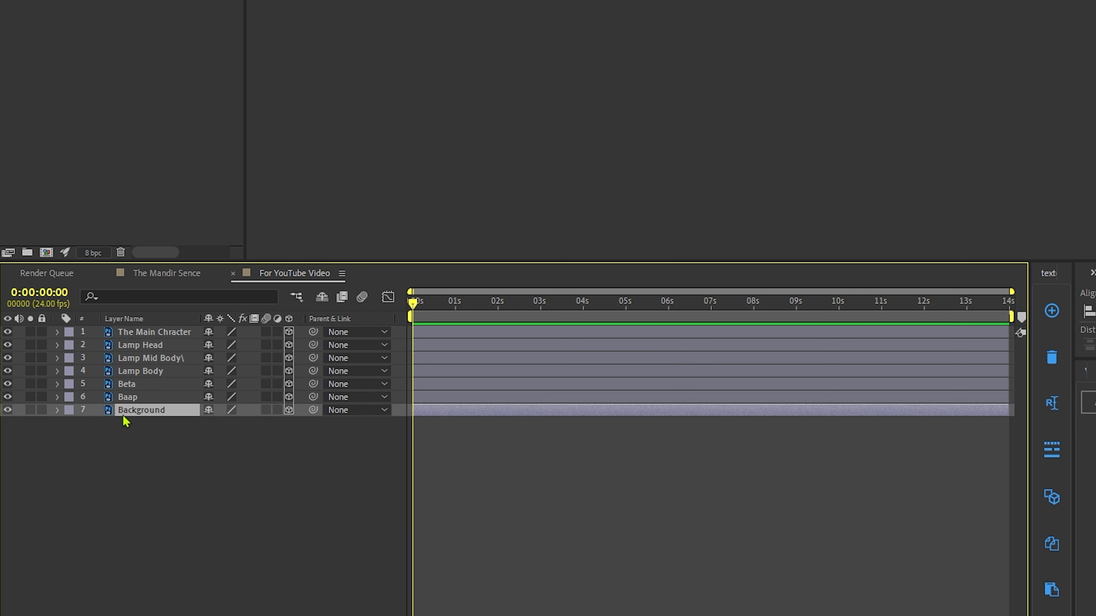
pyautogui.click(130, 388)
pyautogui.keyDown('shift'); pyautogui.click(140, 398); pyautogui.keyUp('shift')
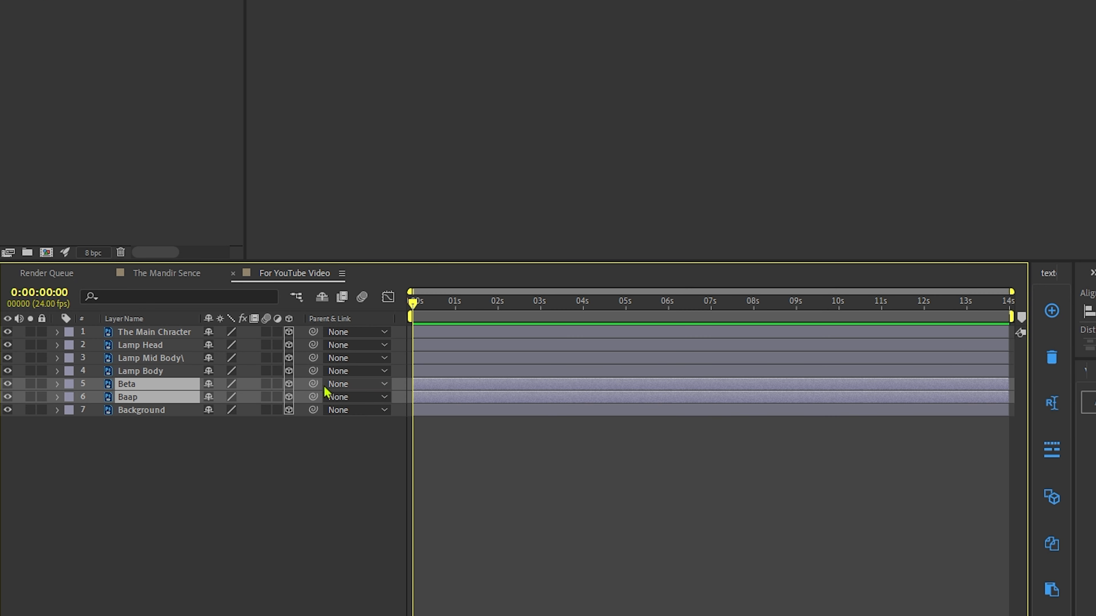
pyautogui.moveTo(314, 384); pyautogui.dragTo(173, 412)
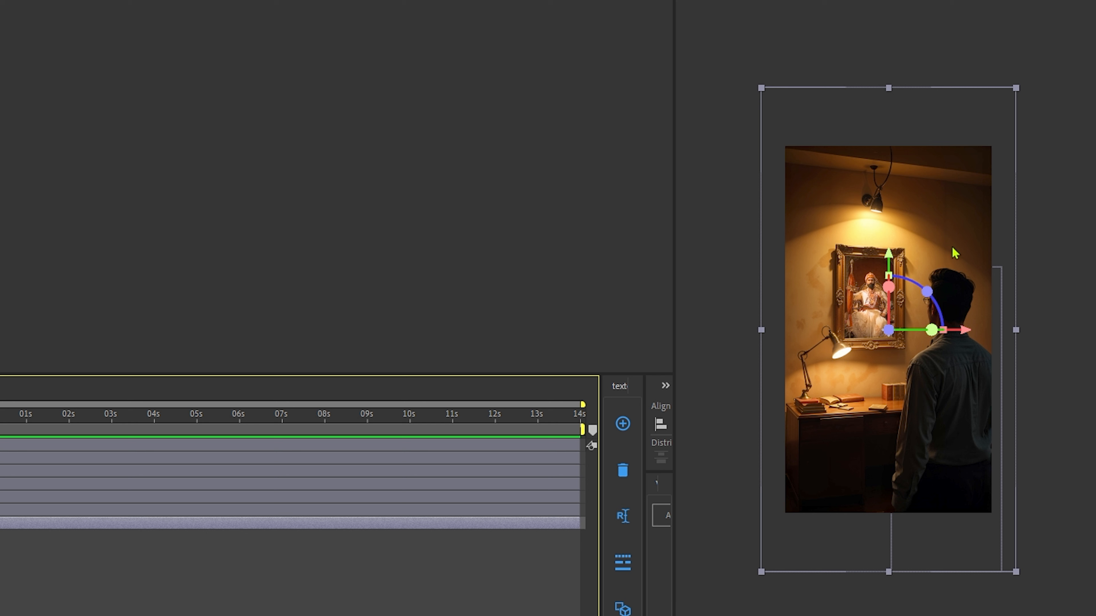
# Display the composition in 2 Views, Active Camera and Custom View 1, with the Background layer selected
pyautogui.click(1053, 328)
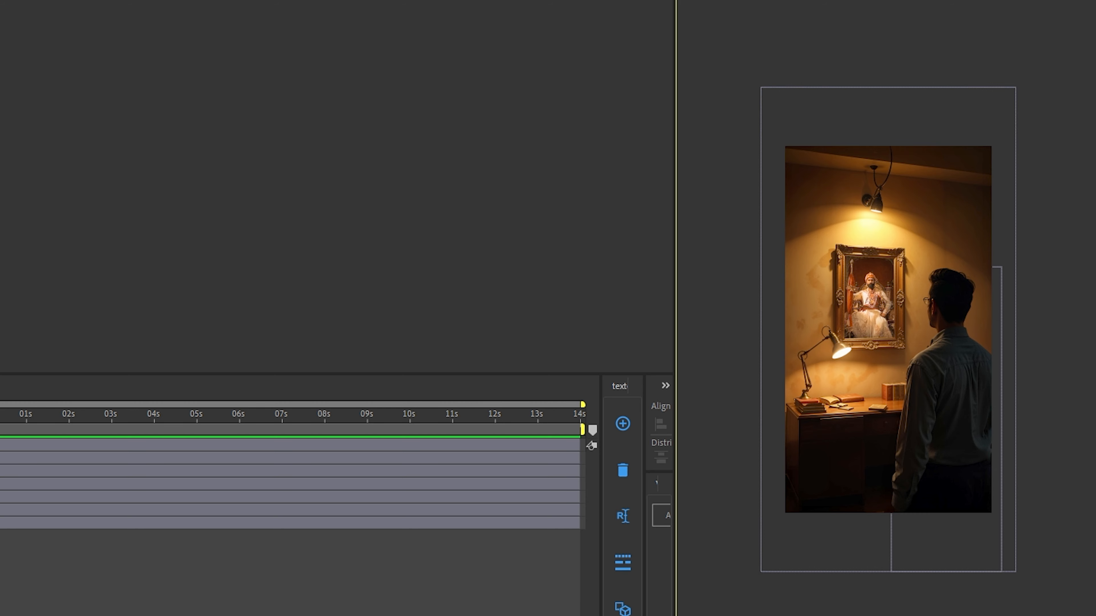
pyautogui.click(2, 522)
pyautogui.click(1, 510)
pyautogui.click(2, 523)
pyautogui.click(1, 527)
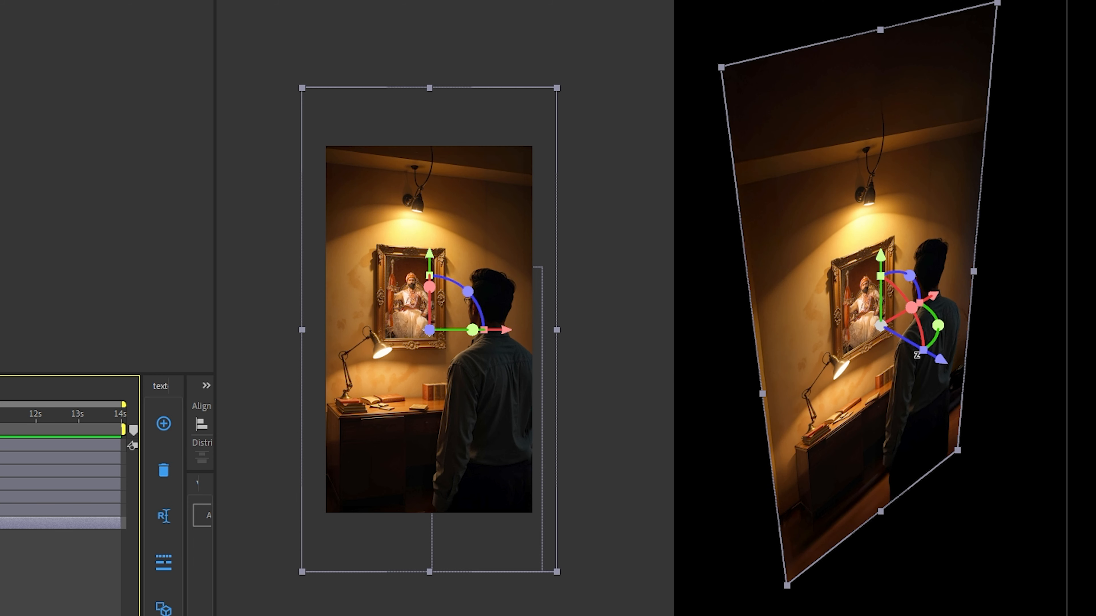
# Try pushing the Background layer back along its Z axis, and undo the move
pyautogui.moveTo(942, 360); pyautogui.dragTo(855, 343)
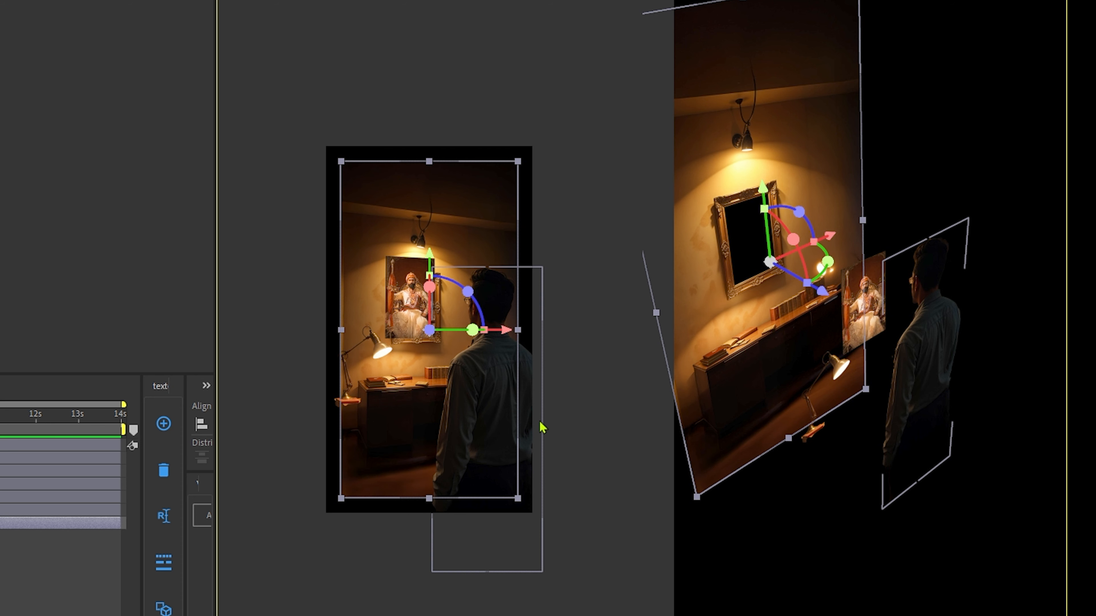
pyautogui.hotkey('ctrl', 'z')
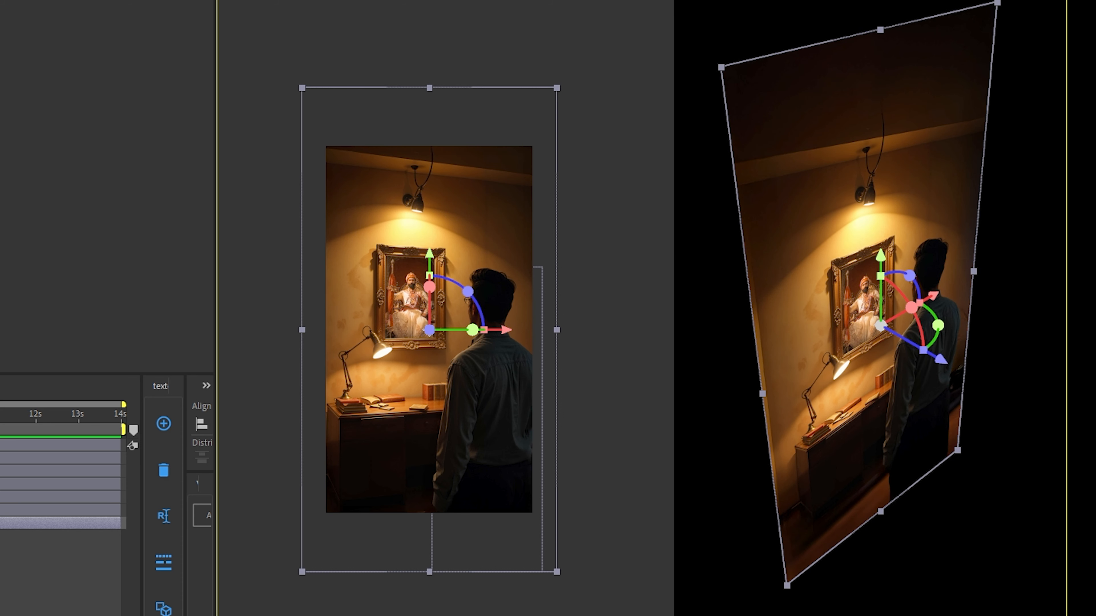
# Parent the Beta, Baap, Lamp Head, Lamp Mid Body and Lamp Body layers to the Background layer
pyautogui.click(172, 421)
pyautogui.keyDown('shift'); pyautogui.click(173, 414); pyautogui.keyUp('shift')
pyautogui.moveTo(149, 422); pyautogui.dragTo(88, 428)
pyautogui.click(89, 407)
pyautogui.keyDown('shift'); pyautogui.click(88, 392); pyautogui.keyUp('shift')
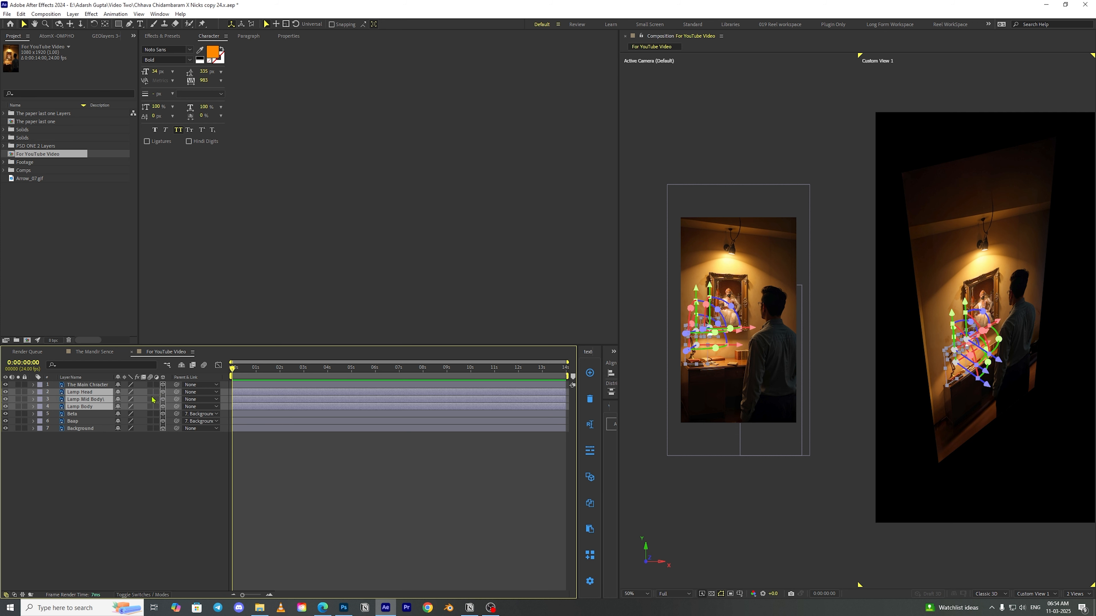
pyautogui.moveTo(178, 394); pyautogui.dragTo(88, 428)
pyautogui.click(465, 440)
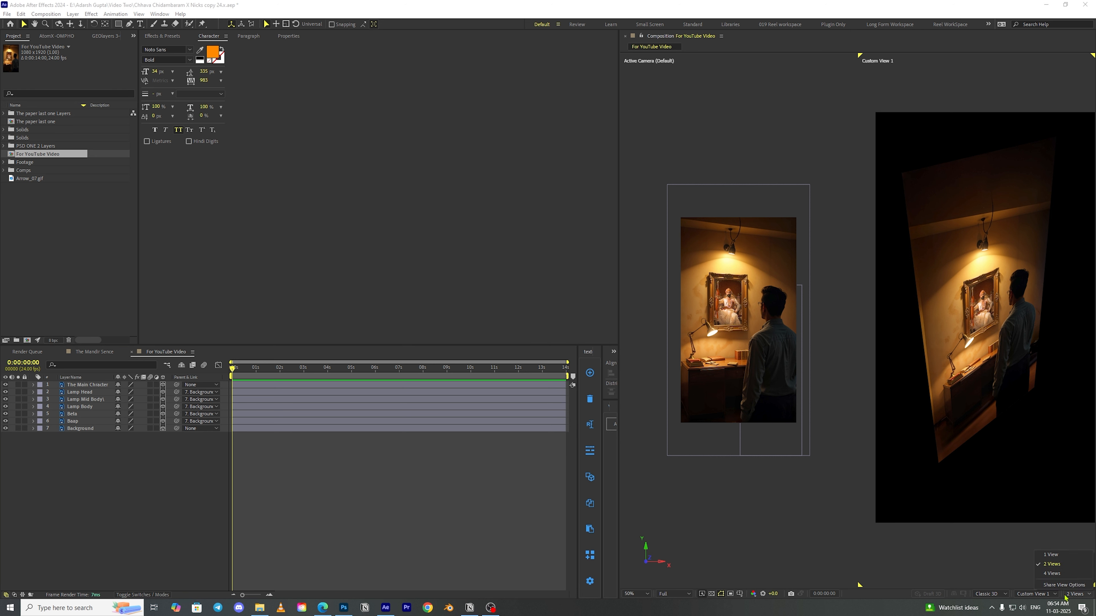
# Using the Top view, move the Background layer farther back in depth and scale it to 130%
pyautogui.click(1035, 594)
pyautogui.click(983, 496)
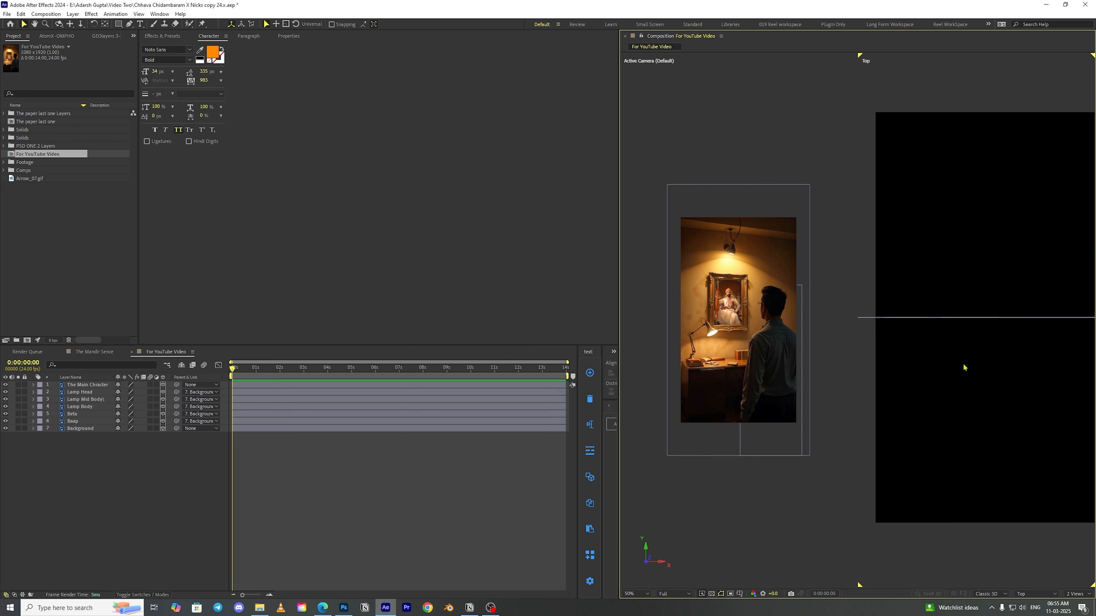
pyautogui.scroll(-2, 963, 367)
pyautogui.click(90, 429)
pyautogui.moveTo(985, 358); pyautogui.dragTo(984, 258)
pyautogui.press('s')
pyautogui.moveTo(127, 437); pyautogui.dragTo(139, 436)
# Bring The Main Chracter layer closer to the camera and shift the man left toward the desk
pyautogui.click(96, 385)
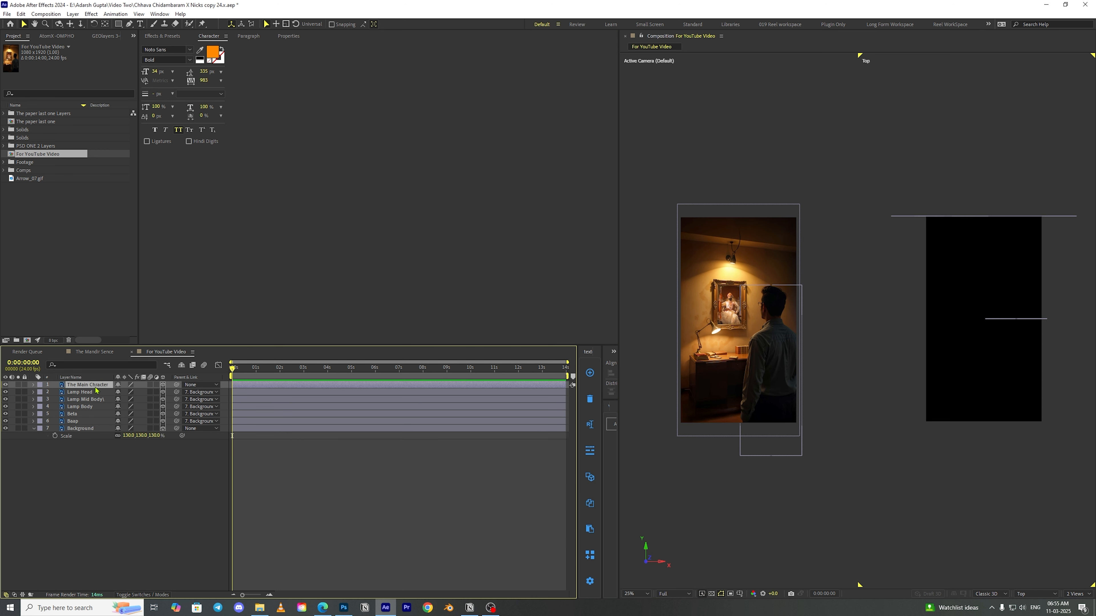
pyautogui.moveTo(1012, 362); pyautogui.dragTo(1016, 390)
pyautogui.moveTo(776, 417); pyautogui.dragTo(760, 417)
pyautogui.click(866, 418)
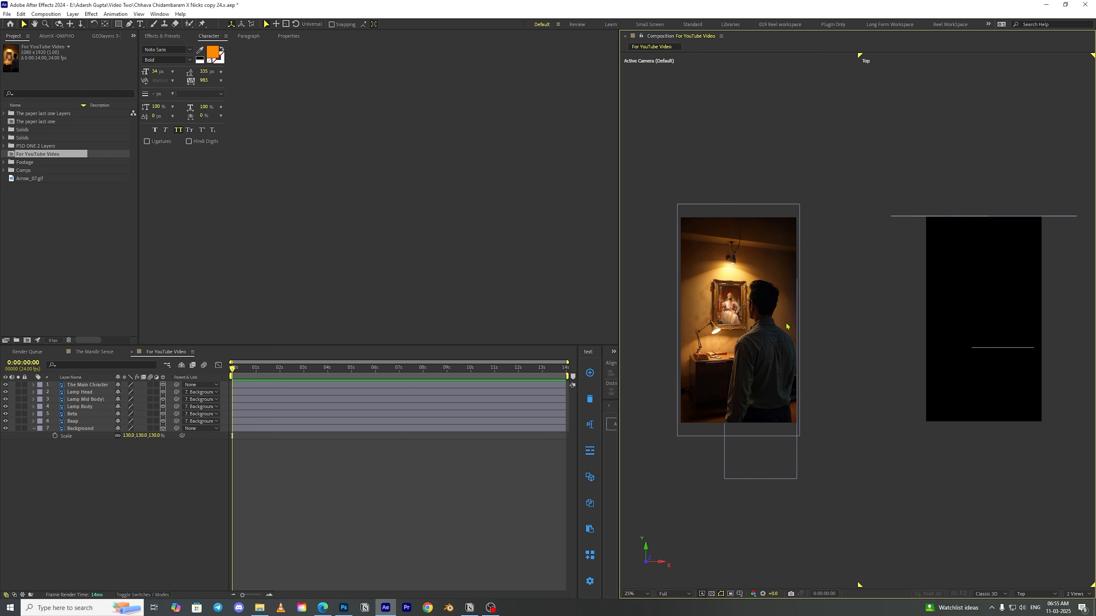
# In a single view, move the Lamp Head's anchor point to the joint with the lamp arm and reveal its rotation properties
pyautogui.scroll(4, 680, 365)
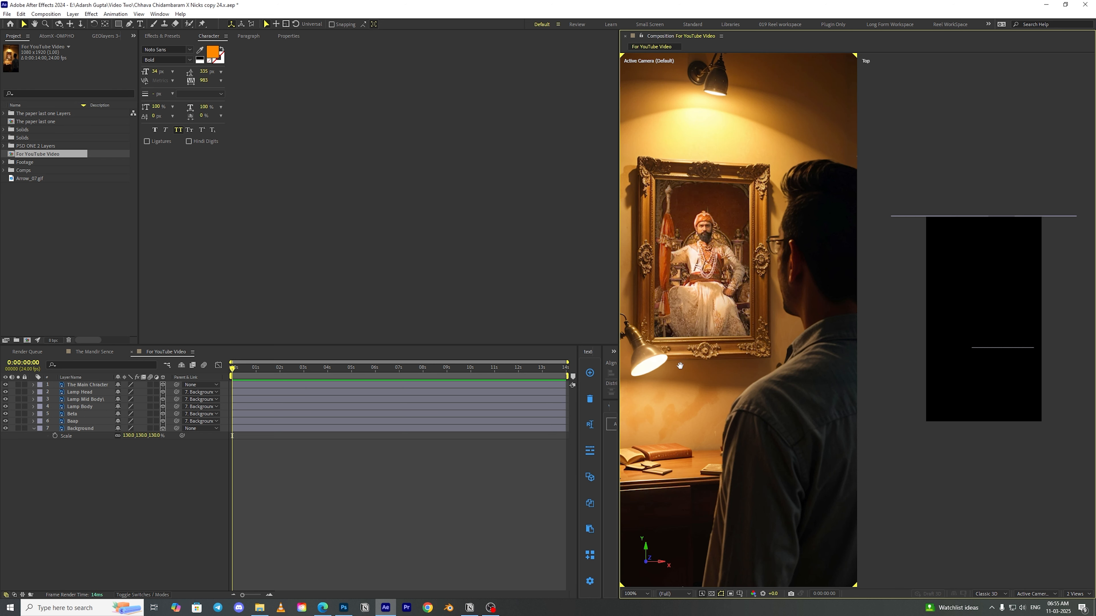
pyautogui.scroll(4, 680, 365)
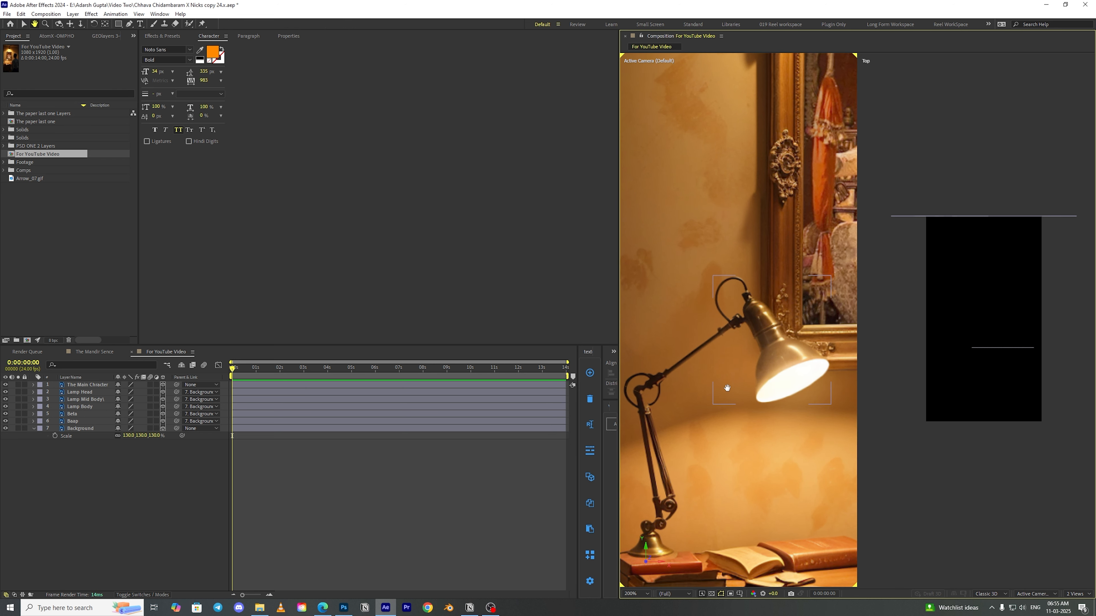
pyautogui.click(787, 366)
pyautogui.click(1077, 594)
pyautogui.click(1064, 556)
pyautogui.scroll(2, 827, 379)
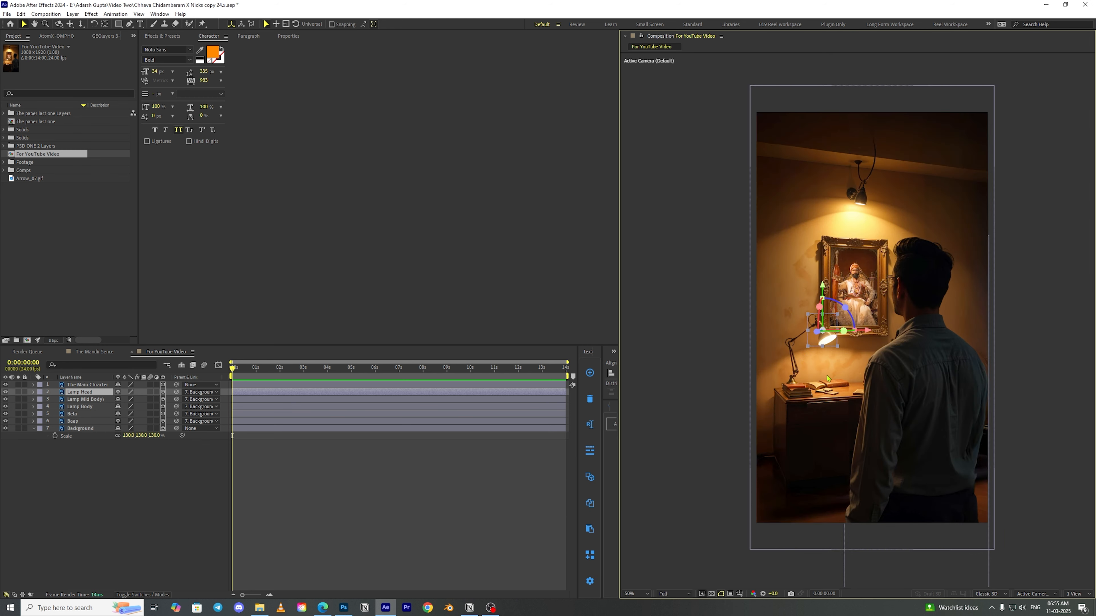
pyautogui.scroll(4, 827, 379)
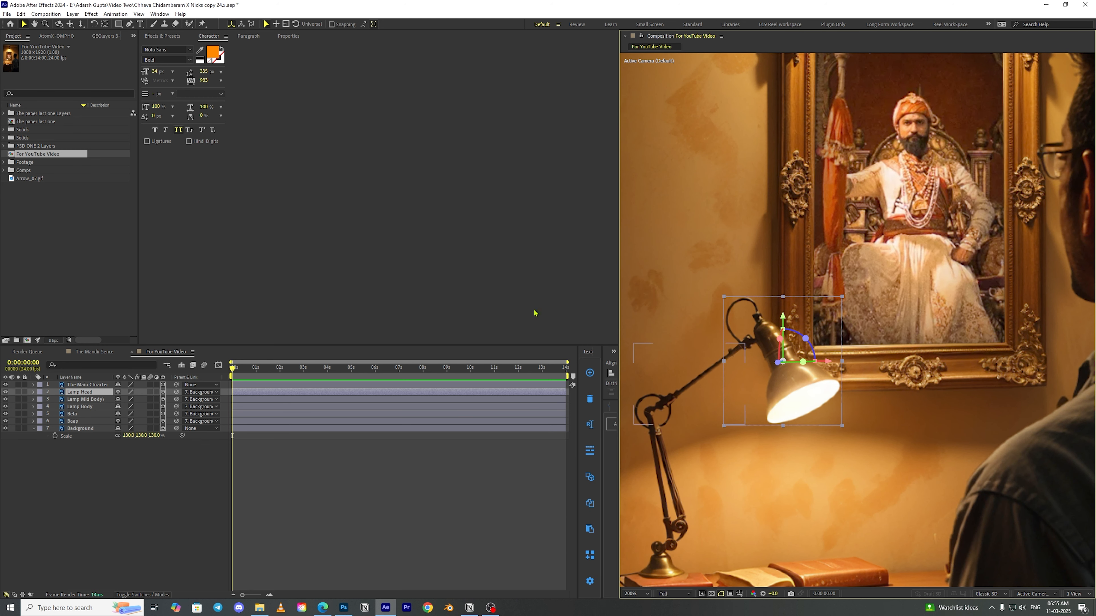
pyautogui.click(106, 24)
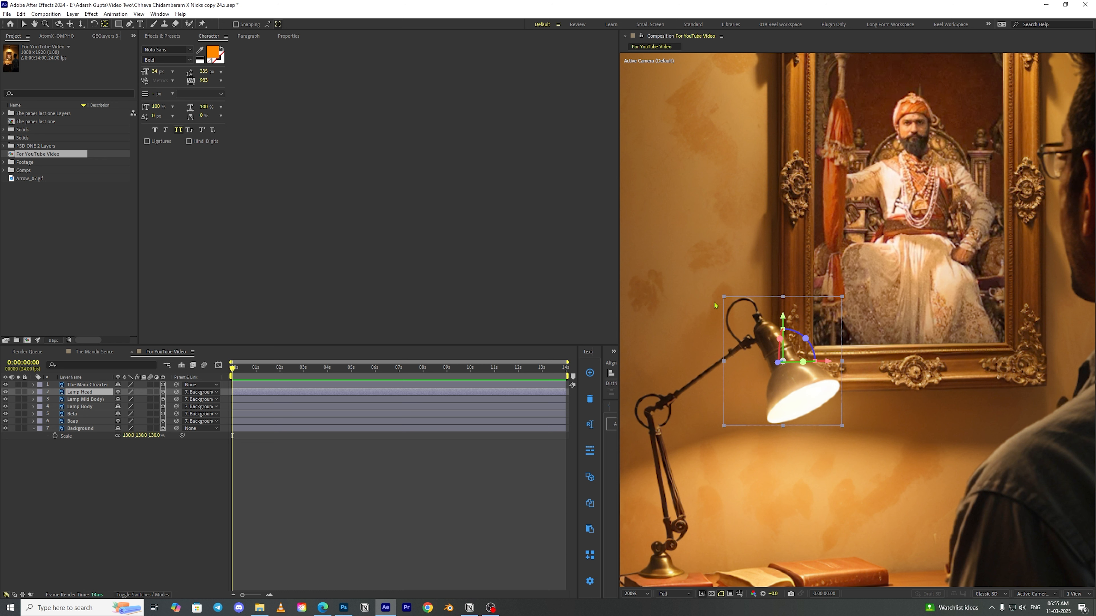
pyautogui.moveTo(783, 361); pyautogui.dragTo(747, 342)
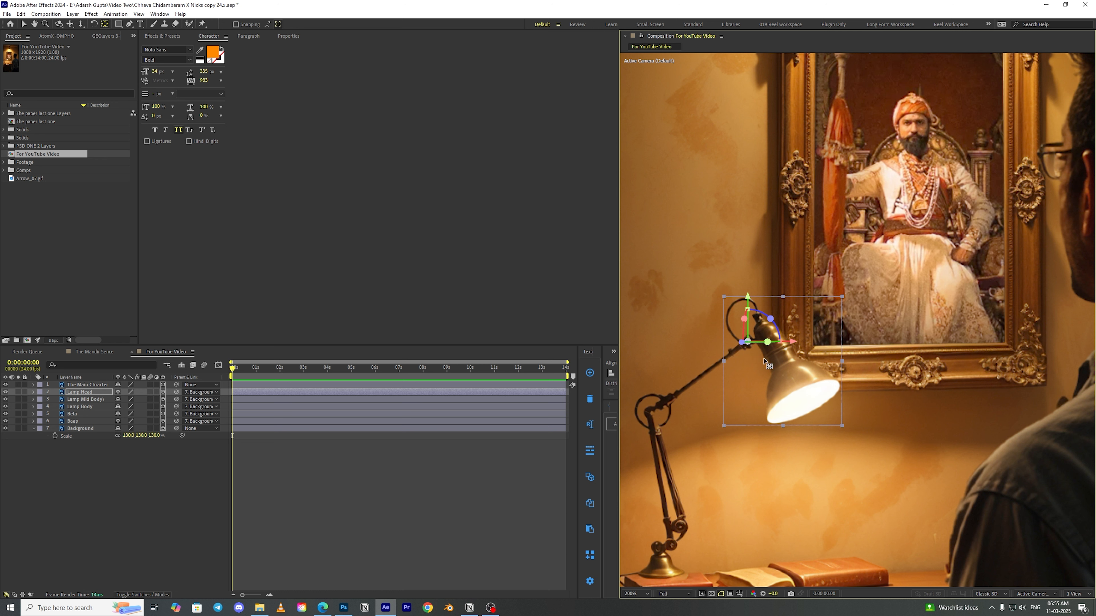
pyautogui.click(103, 392)
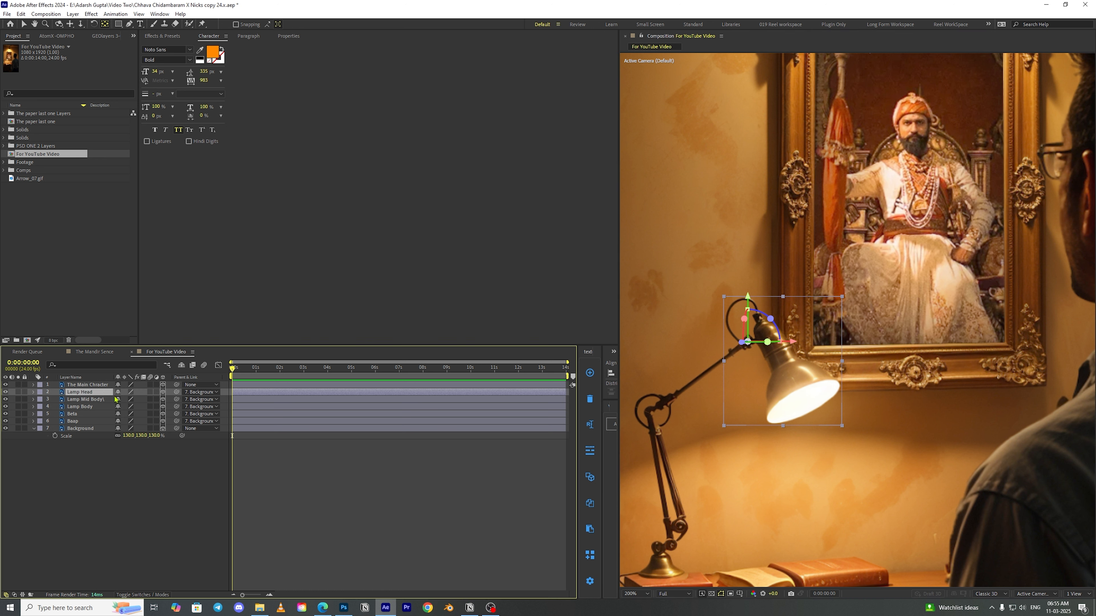
pyautogui.press('r')
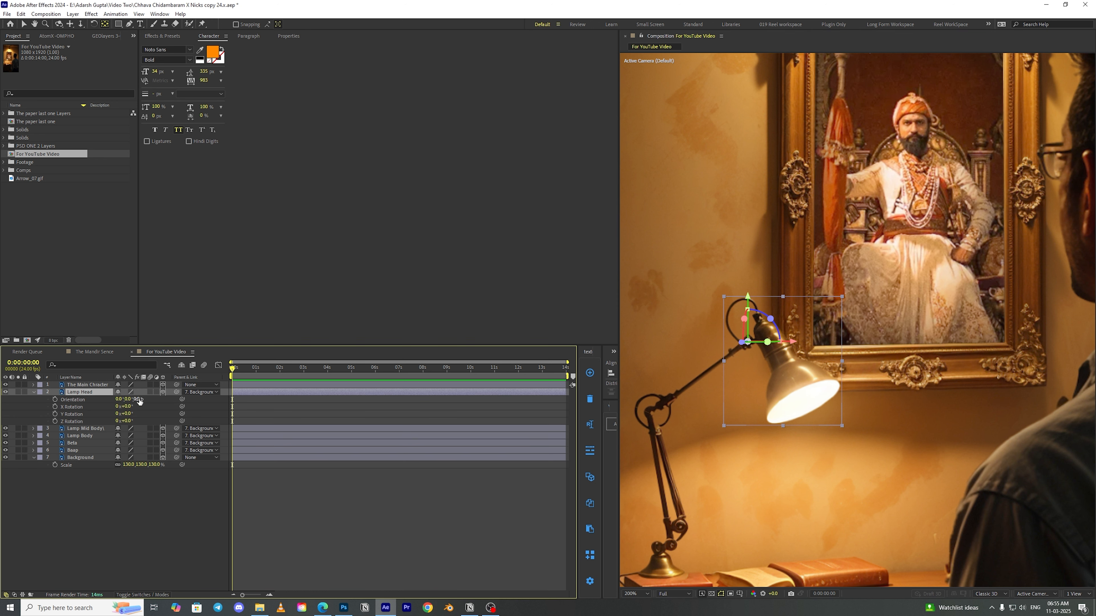
# Try rotating the Lamp Head in Z about the arm joint and about an anchor at the shade's opening, undoing both attempts
pyautogui.moveTo(134, 399); pyautogui.dragTo(124, 399)
pyautogui.hotkey('ctrl', 'z')
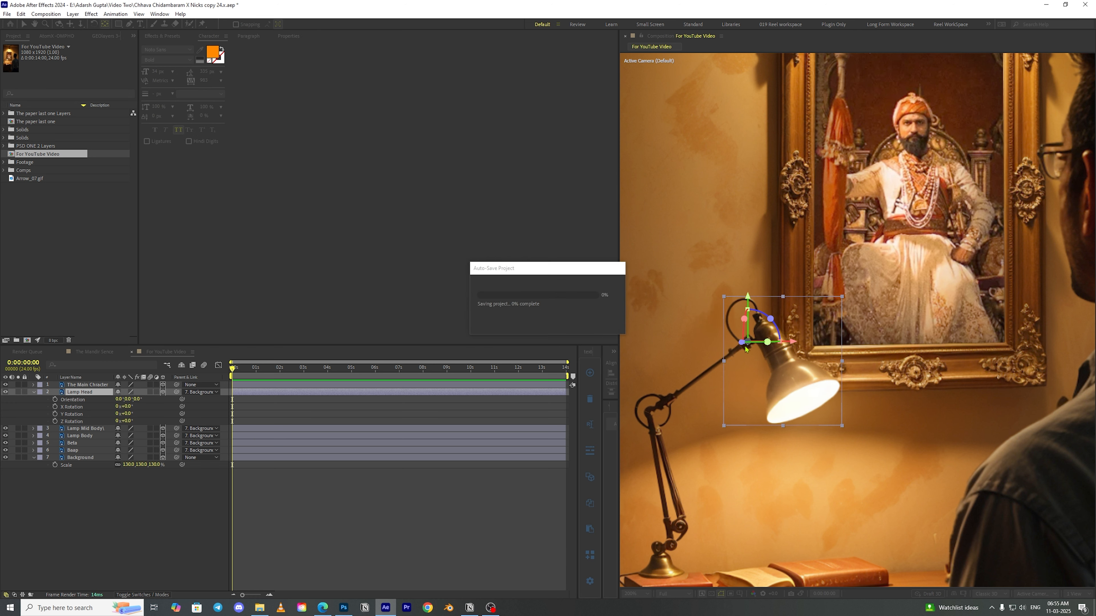
pyautogui.moveTo(748, 341); pyautogui.dragTo(806, 398)
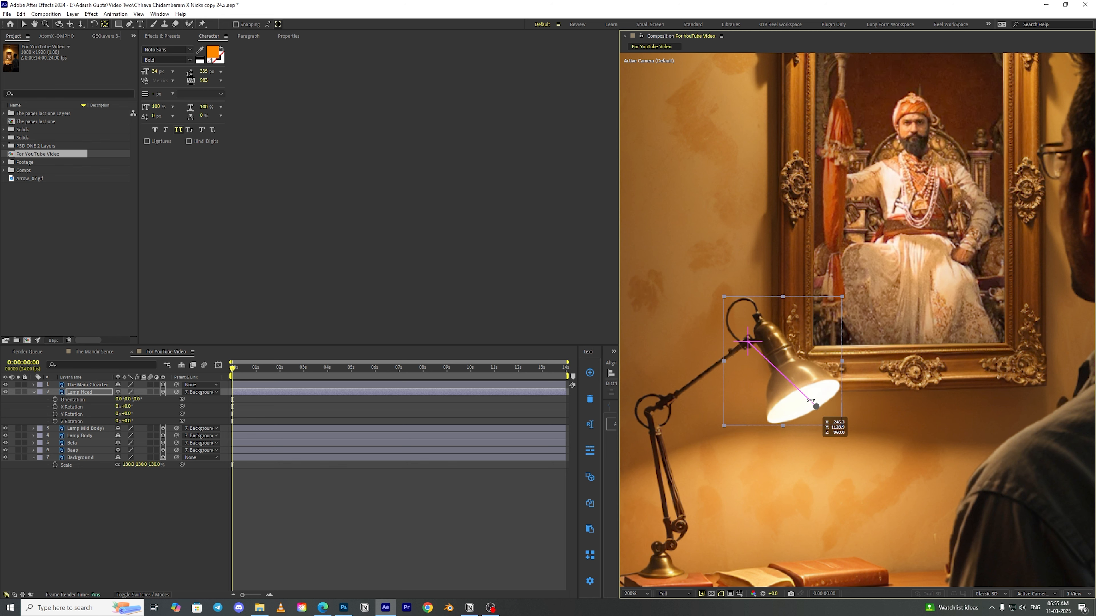
pyautogui.moveTo(136, 398)
pyautogui.mouseDown()
pyautogui.moveTo(124, 398)
pyautogui.moveTo(161, 398)
pyautogui.moveTo(151, 398)
pyautogui.mouseUp()
pyautogui.hotkey('ctrl', 'z')
pyautogui.hotkey('ctrl', 'z')
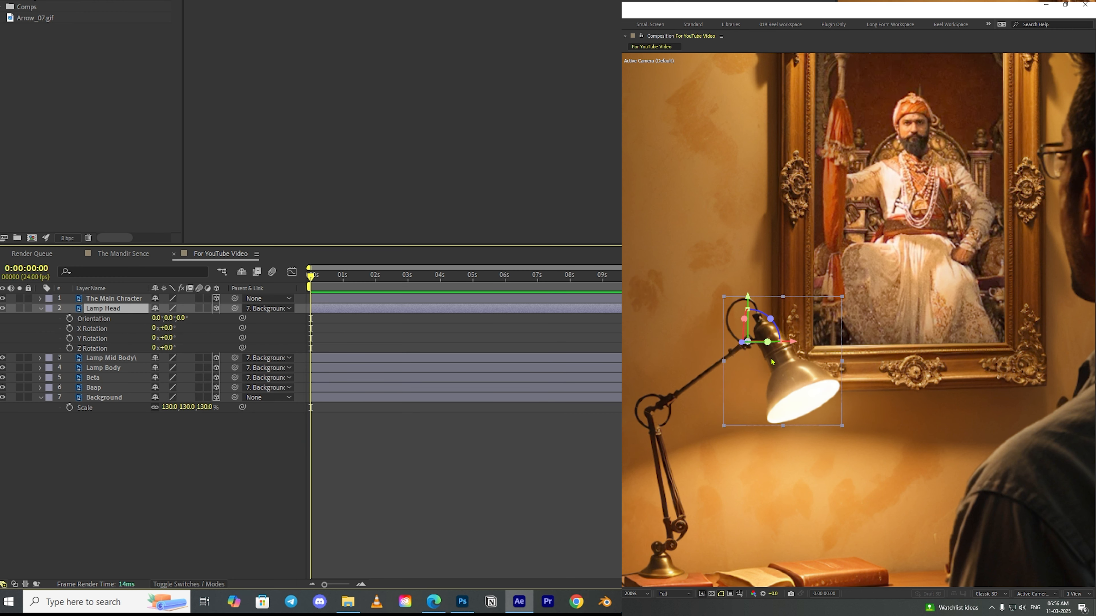
# Keyframe the Lamp Head's Orientation with Z at 19° at 0:00:00:00 and 334° at 0:00:01:00
pyautogui.scroll(2, 730, 363)
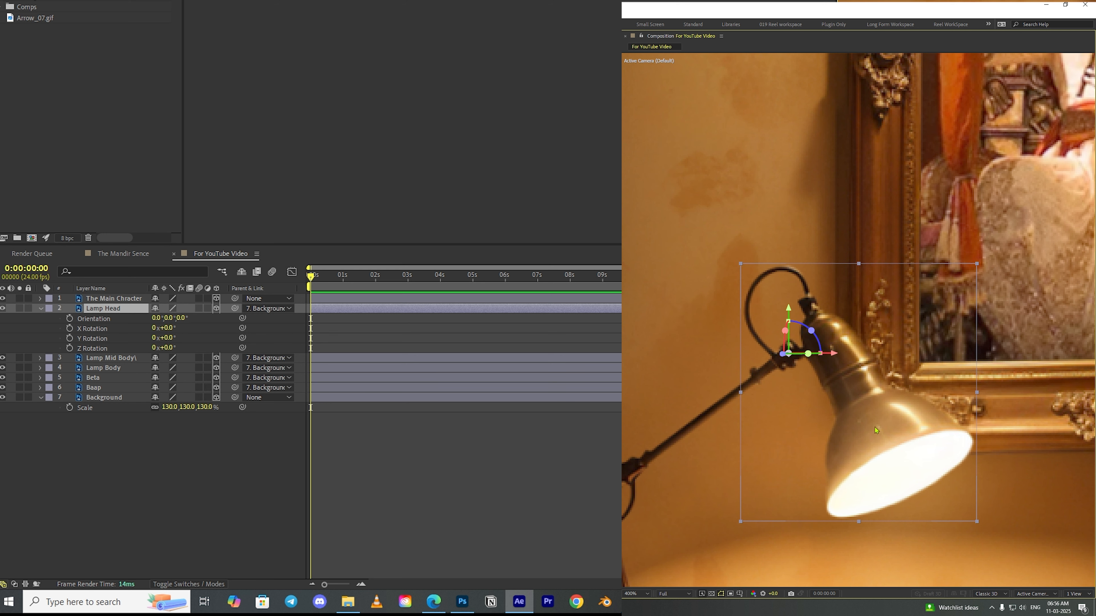
pyautogui.scroll(-2, 876, 430)
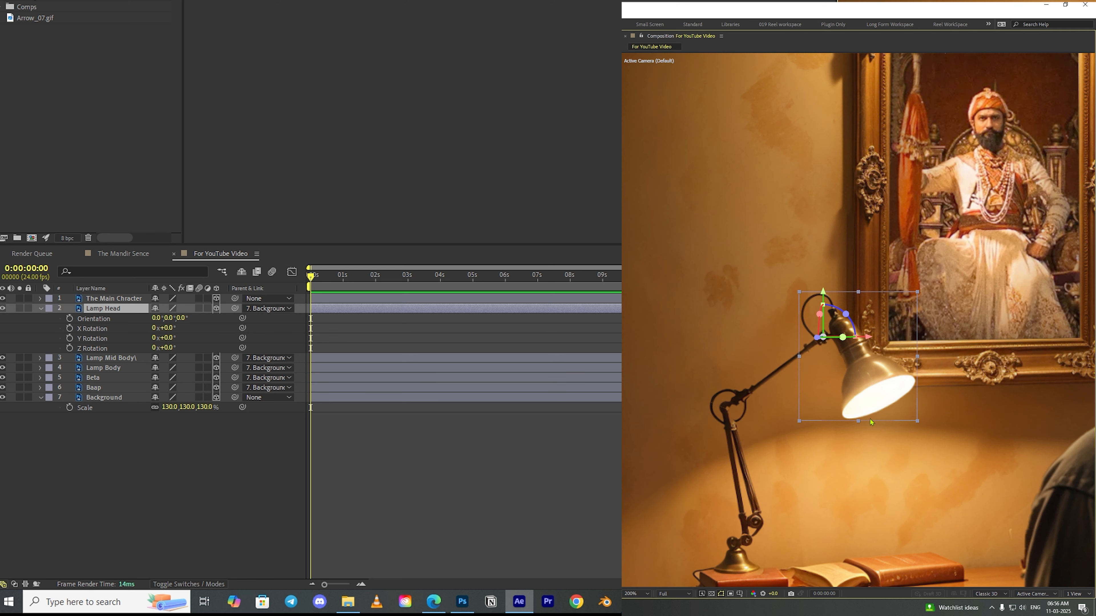
pyautogui.click(69, 318)
pyautogui.moveTo(311, 277); pyautogui.dragTo(344, 281)
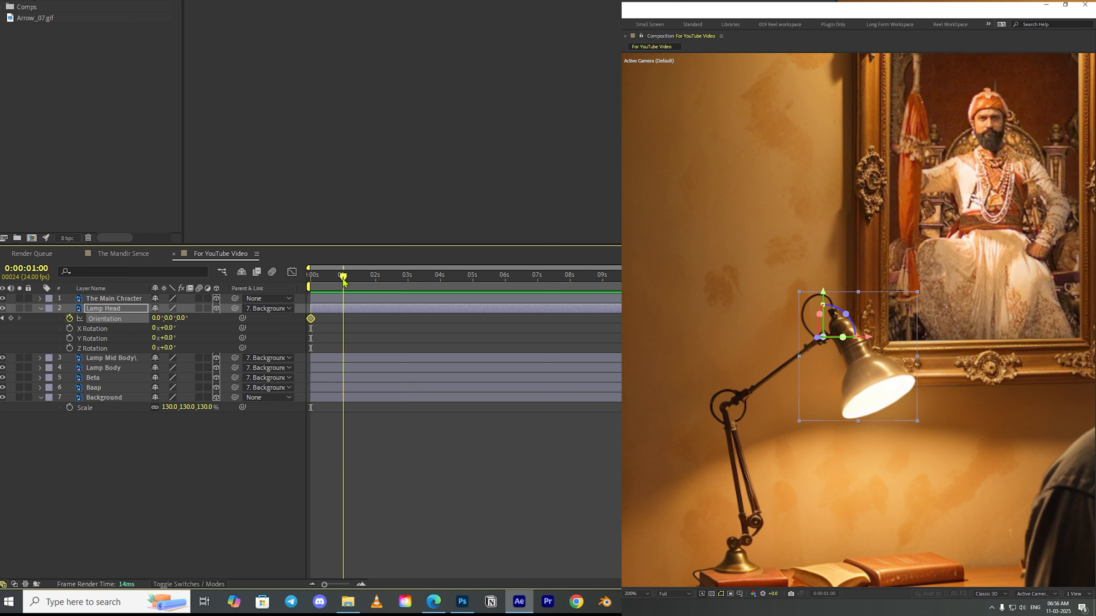
pyautogui.moveTo(185, 324); pyautogui.dragTo(173, 325)
pyautogui.click(3, 318)
pyautogui.moveTo(185, 320); pyautogui.dragTo(200, 329)
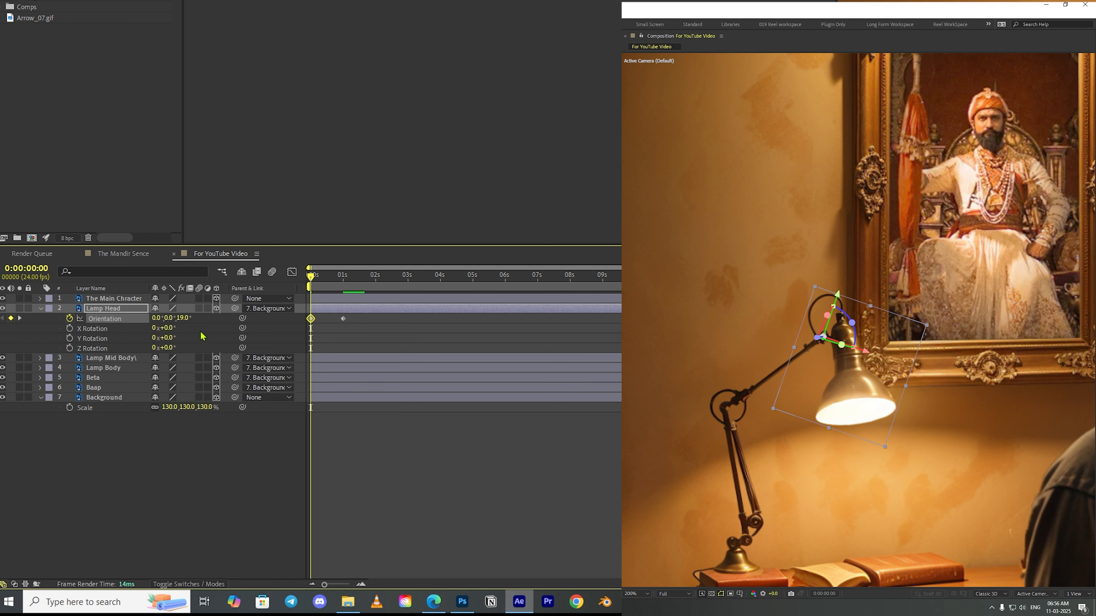
# Try a Z orientation of 44° on the Lamp Head's first keyframe while checking the joint, and undo it
pyautogui.scroll(4, 766, 361)
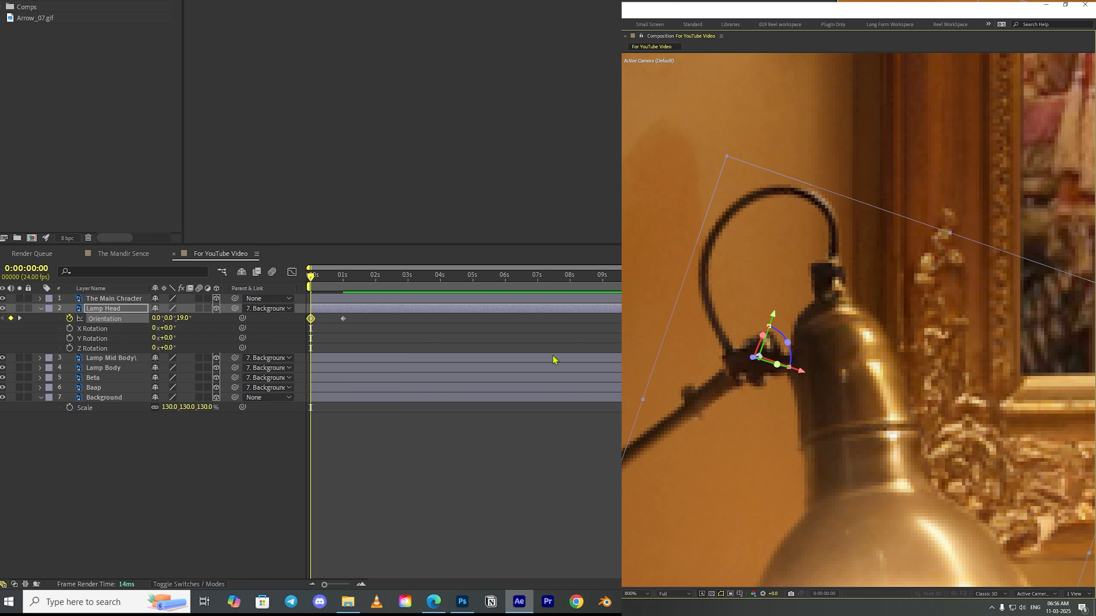
pyautogui.moveTo(179, 319); pyautogui.dragTo(198, 321)
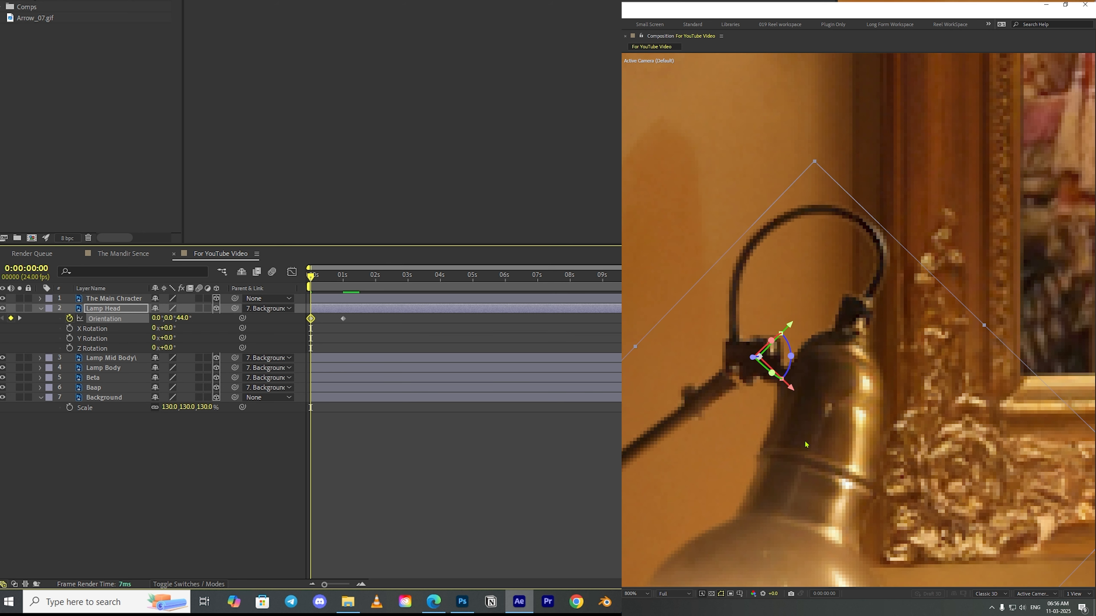
pyautogui.scroll(-3, 738, 392)
pyautogui.scroll(1, 788, 378)
pyautogui.hotkey('ctrl', 'z')
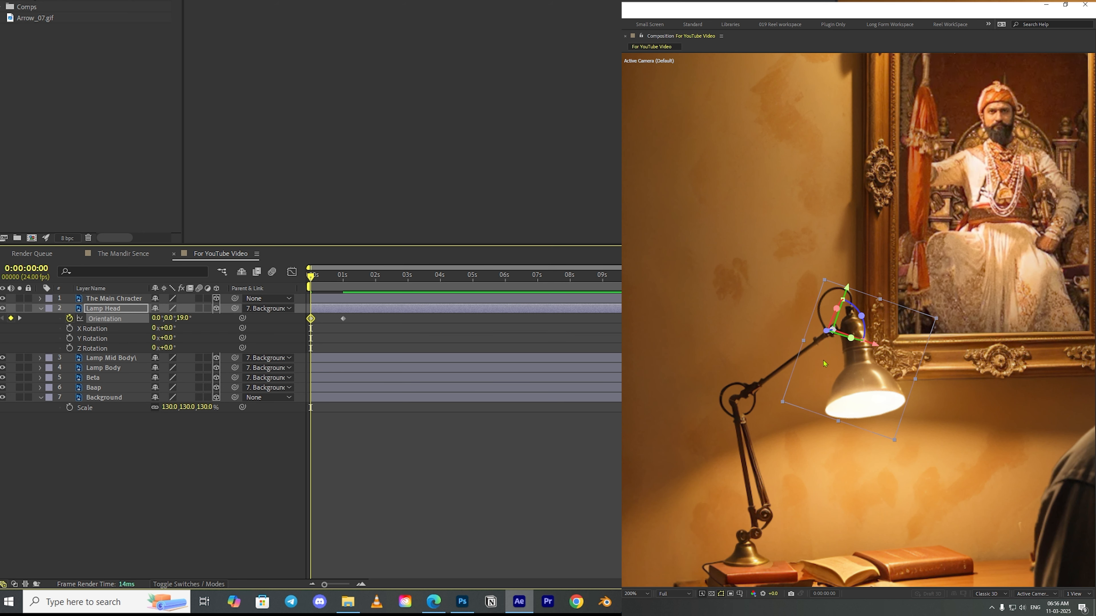
# Preview the lamp's swing and add an Orientation keyframe with Z at 330° at 0:00:01:23
pyautogui.press('space')
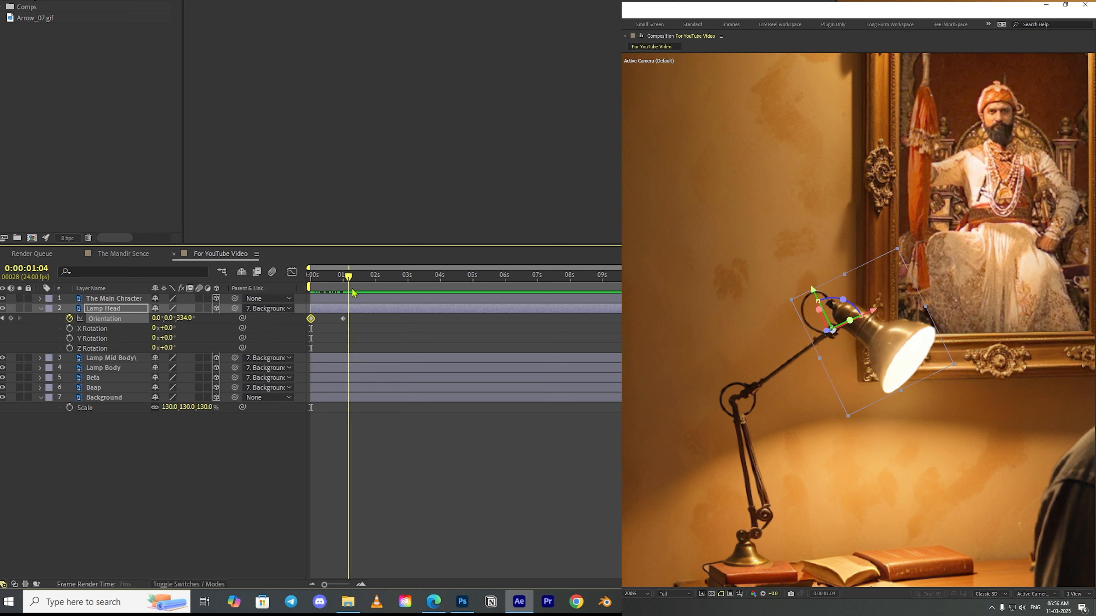
pyautogui.moveTo(185, 318)
pyautogui.mouseDown()
pyautogui.moveTo(167, 319)
pyautogui.moveTo(182, 319)
pyautogui.mouseUp()
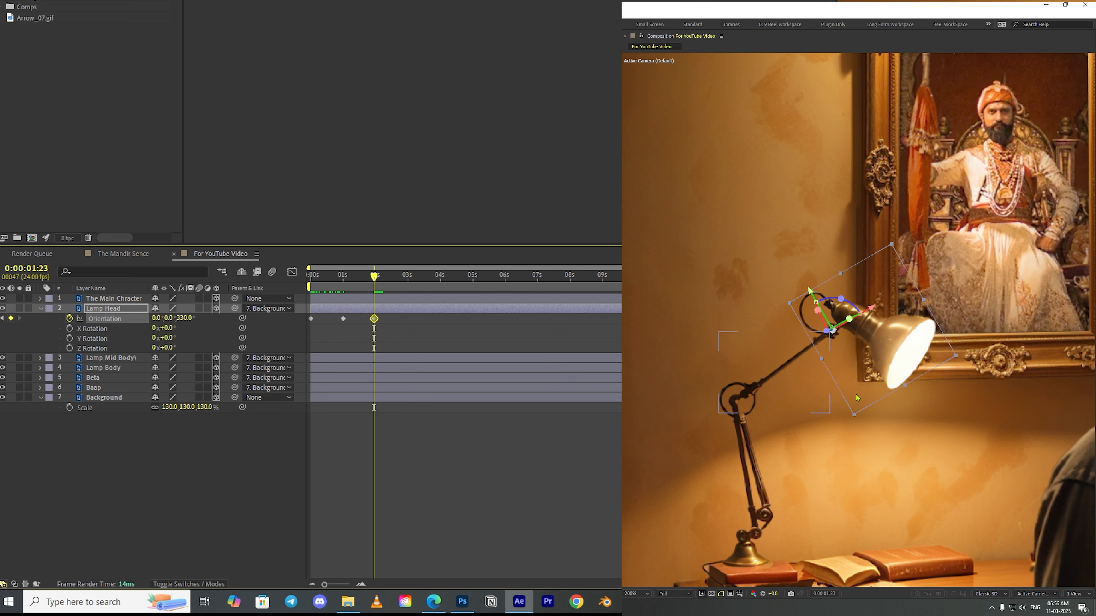
# Set the Z orientation of the Lamp Head's keyframe at 0:00:01:23 to 328° while checking the joint up close
pyautogui.scroll(3, 760, 381)
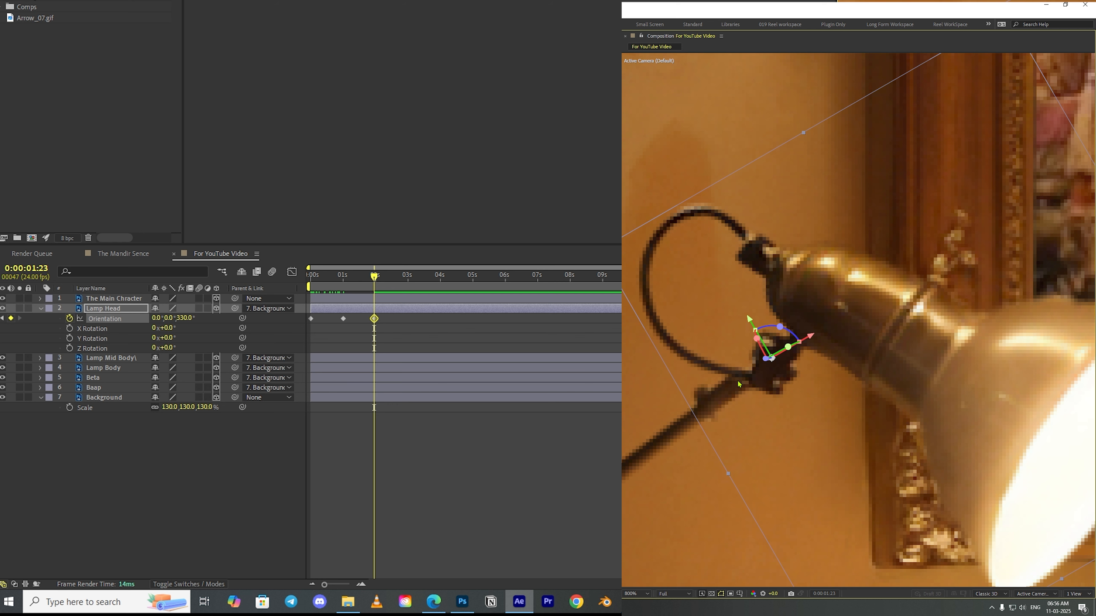
pyautogui.moveTo(177, 324); pyautogui.dragTo(186, 326)
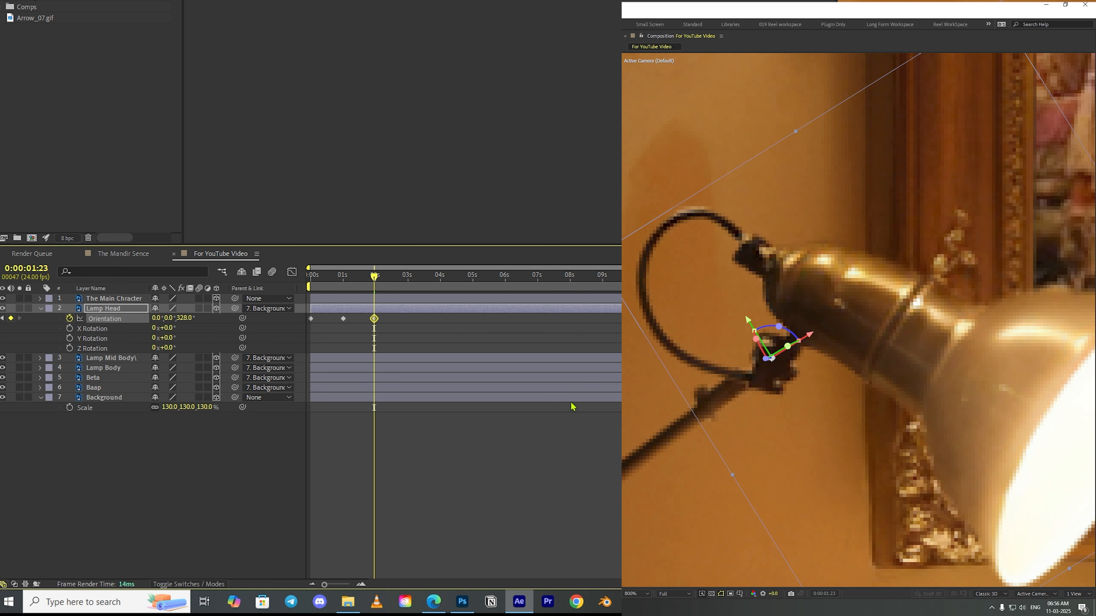
pyautogui.scroll(-1, 776, 454)
pyautogui.scroll(-1, 862, 371)
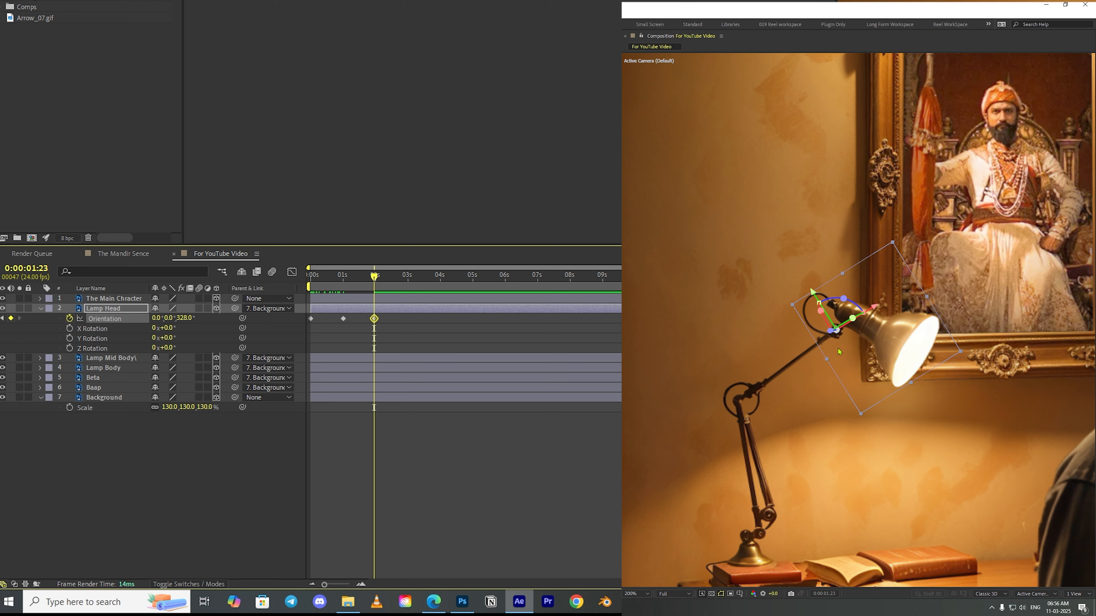
pyautogui.scroll(3, 839, 348)
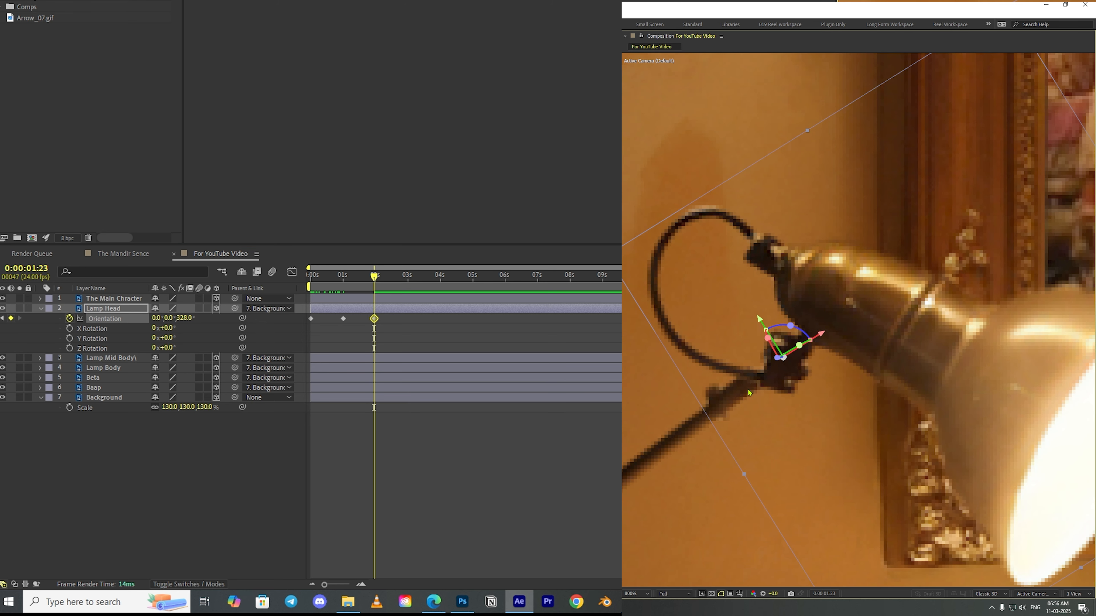
pyautogui.scroll(-2, 832, 356)
pyautogui.moveTo(937, 383); pyautogui.dragTo(900, 378)
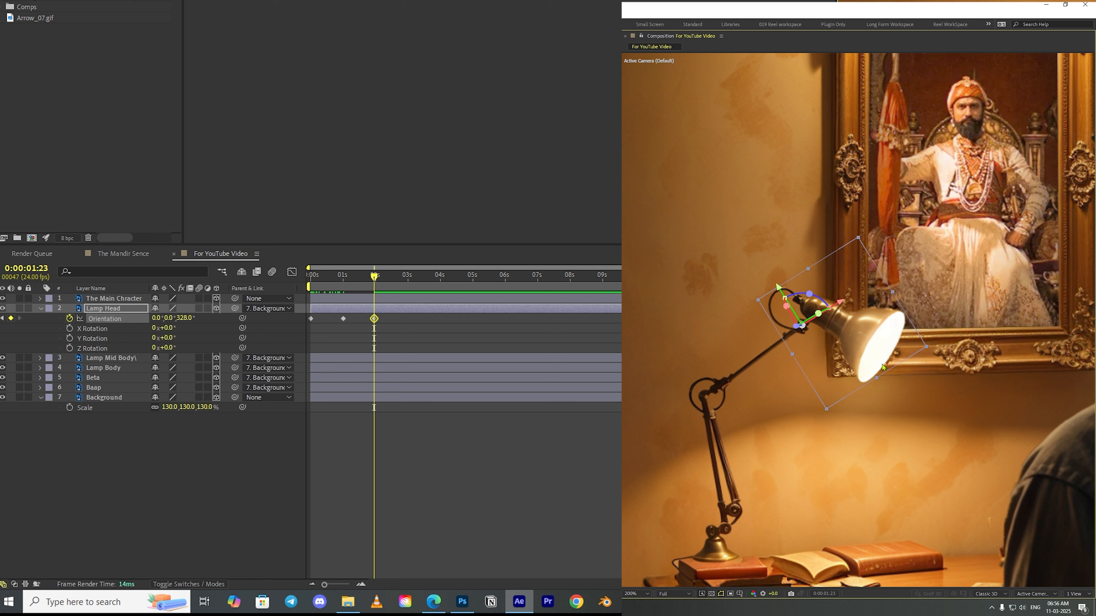
# Apply Easy Ease to the Lamp Head's three Orientation keyframes and preview the swing
pyautogui.moveTo(421, 333); pyautogui.dragTo(305, 324)
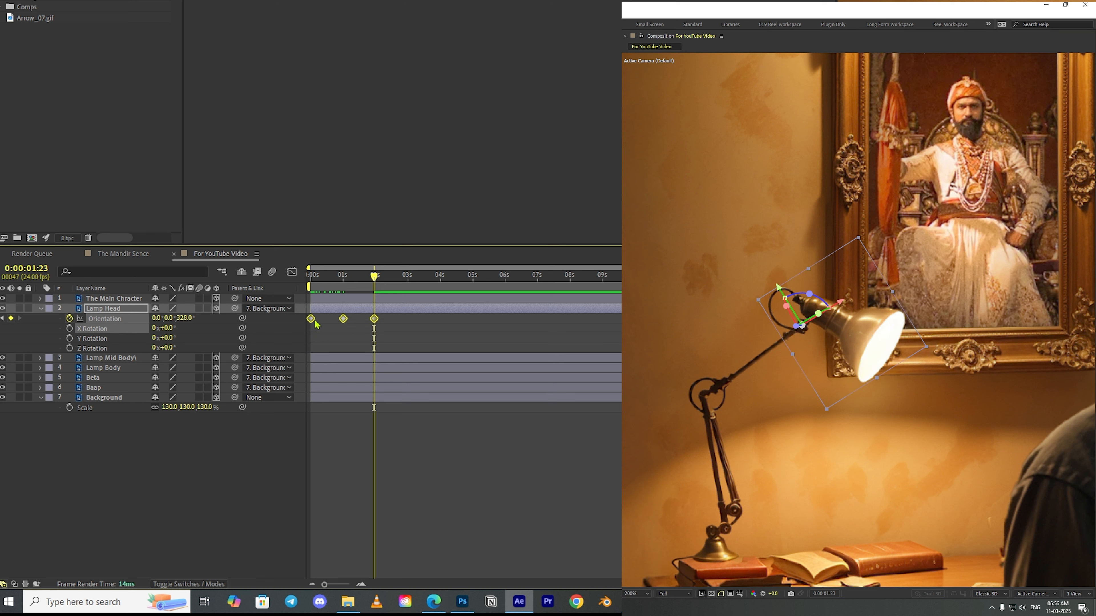
pyautogui.press('space')
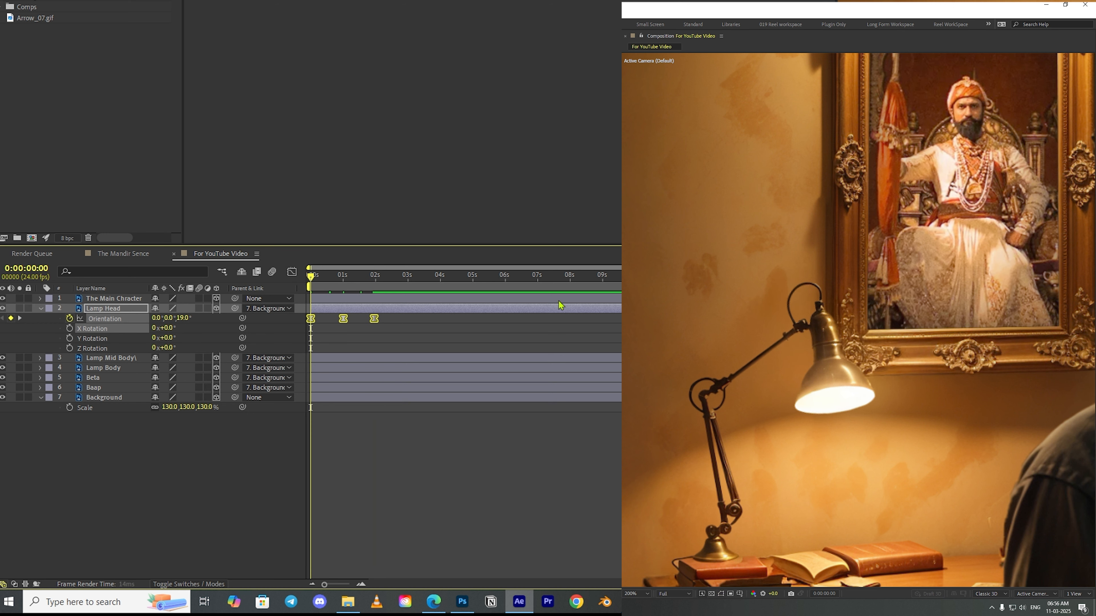
pyautogui.press('space')
# Copy the Lamp Head's first Orientation keyframe to just after three seconds, apply Easy Ease to all four, and preview the swing
pyautogui.click(311, 326)
pyautogui.click(311, 320)
pyautogui.moveTo(387, 279); pyautogui.dragTo(412, 282)
pyautogui.hotkey('ctrl', 'v')
pyautogui.moveTo(425, 336); pyautogui.dragTo(304, 315)
pyautogui.press('Home')
pyautogui.press('space')
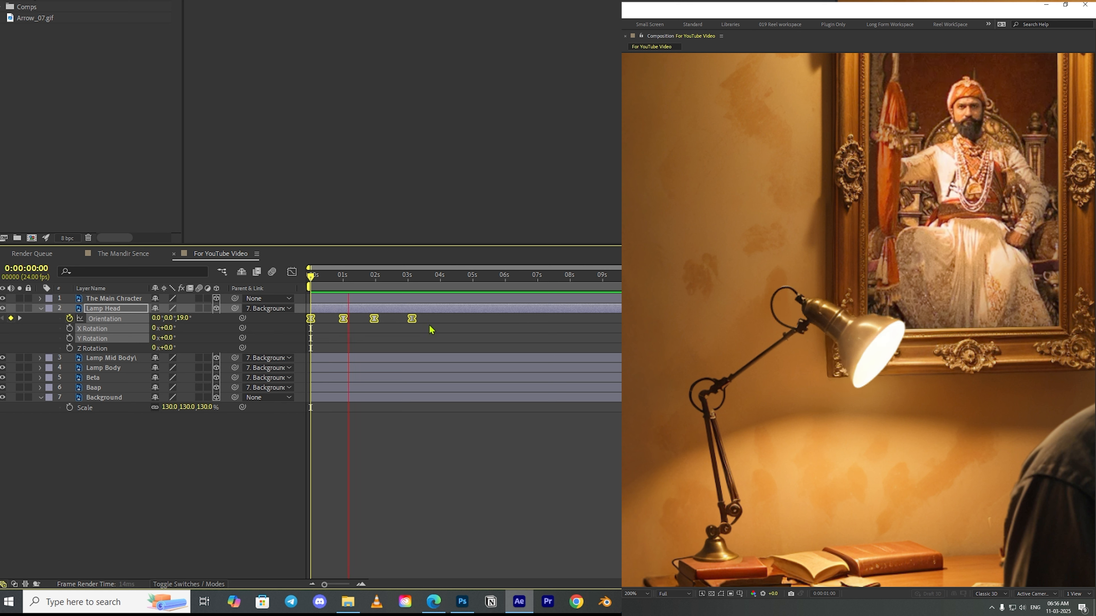
pyautogui.press('space')
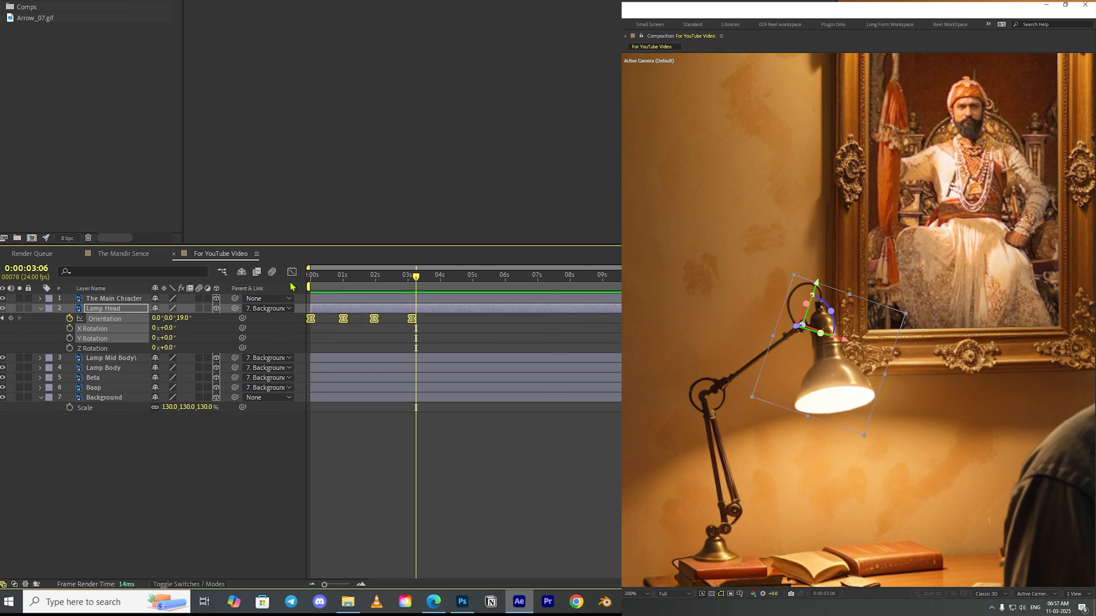
# Reshape the Lamp Head's Orientation speed graph into sharp central peaks for the first and third swings, and preview it
pyautogui.click(292, 272)
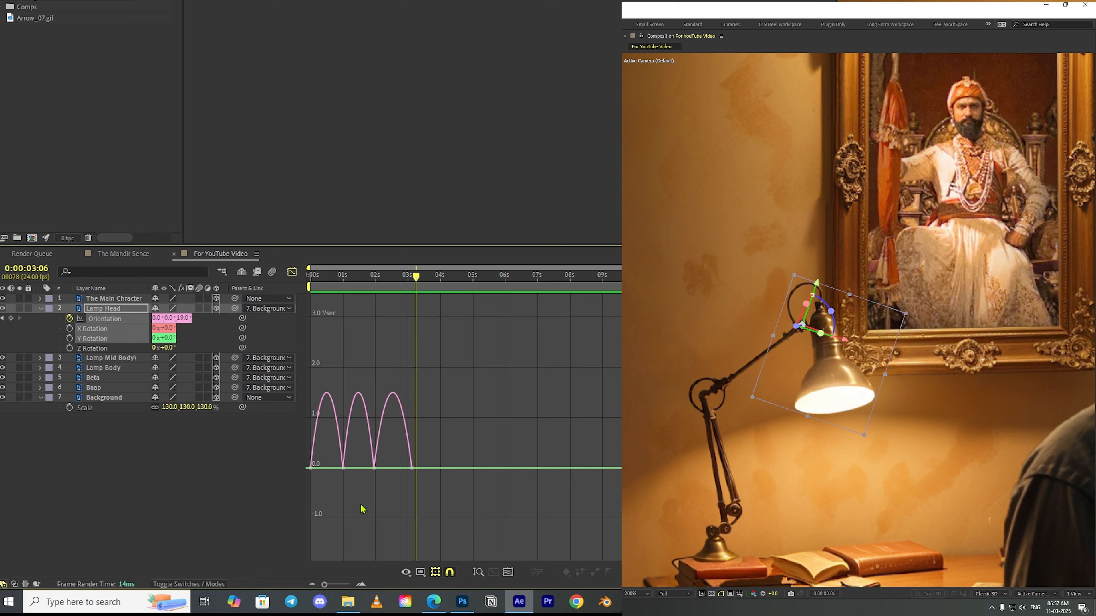
pyautogui.moveTo(328, 587); pyautogui.dragTo(345, 588)
pyautogui.moveTo(421, 585); pyautogui.dragTo(378, 585)
pyautogui.click(440, 468)
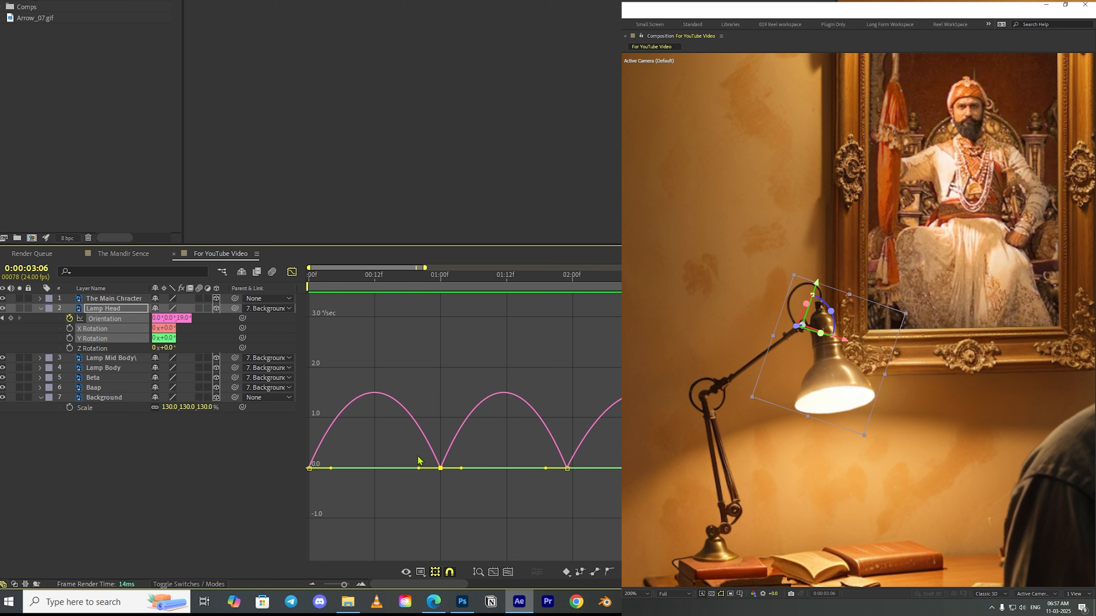
pyautogui.moveTo(420, 473); pyautogui.dragTo(367, 470)
pyautogui.click(544, 492)
pyautogui.click(567, 468)
pyautogui.moveTo(587, 468); pyautogui.dragTo(617, 466)
pyautogui.click(482, 331)
pyautogui.press('space')
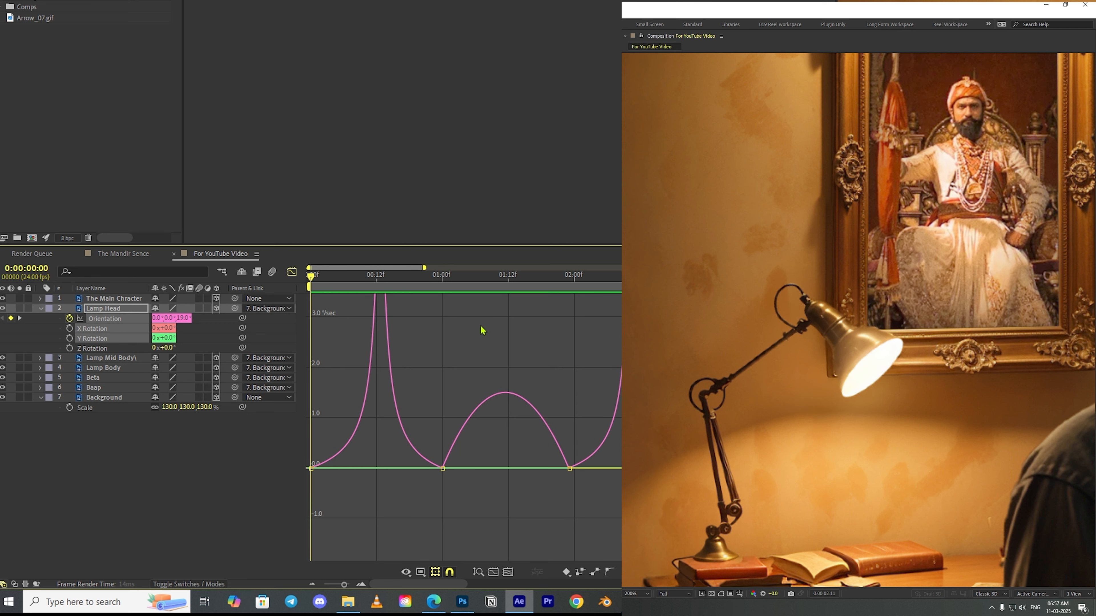
pyautogui.press('space')
# Reshape the speed curve between the Lamp Head's second and third keyframes into a steep peak, and return to the keyframe view
pyautogui.moveTo(501, 277); pyautogui.dragTo(448, 278)
pyautogui.moveTo(587, 480); pyautogui.dragTo(517, 466)
pyautogui.moveTo(464, 468); pyautogui.dragTo(505, 468)
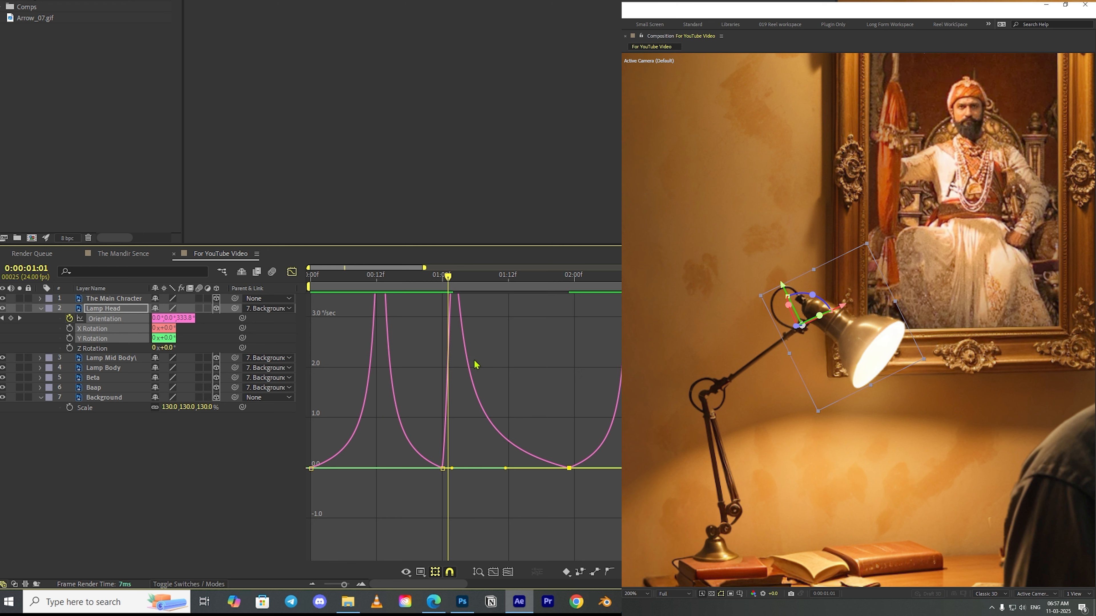
pyautogui.moveTo(446, 280); pyautogui.dragTo(311, 280)
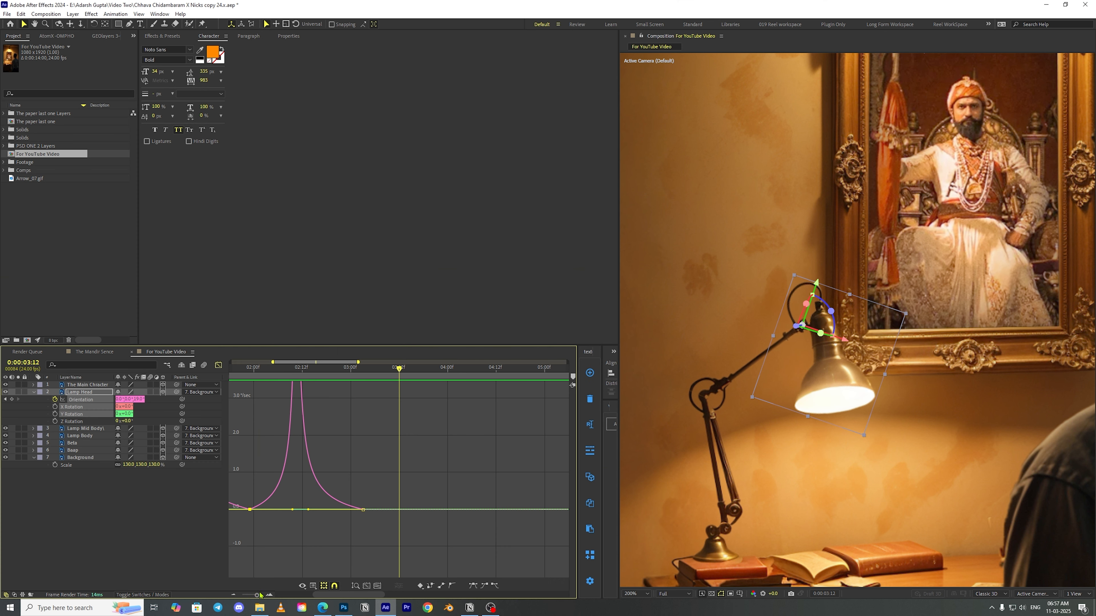
pyautogui.moveTo(344, 585); pyautogui.dragTo(325, 586)
pyautogui.click(292, 272)
pyautogui.click(267, 405)
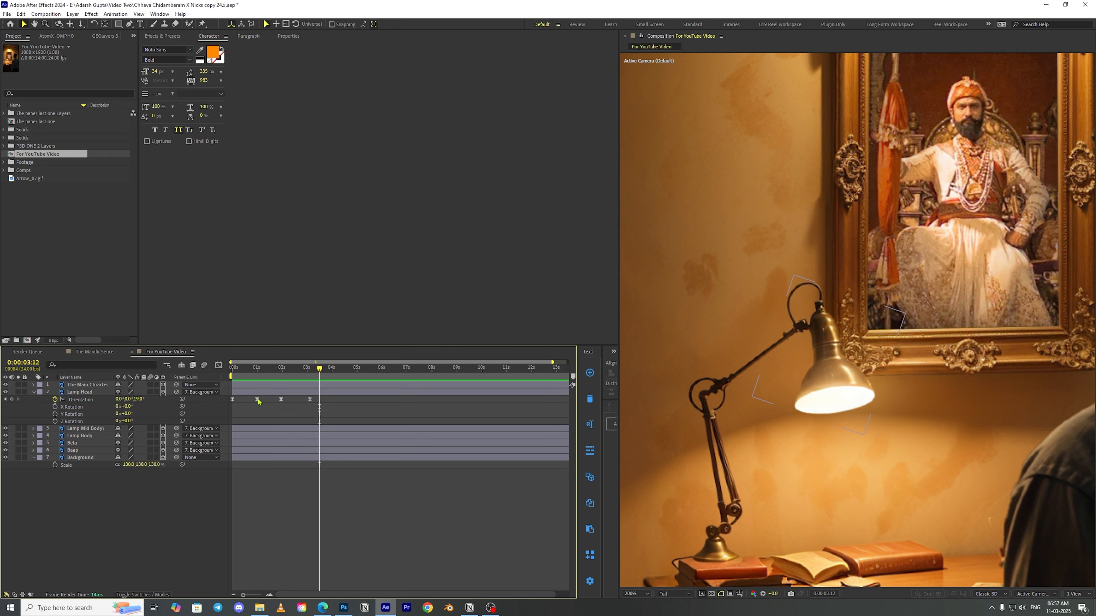
# Copy the Lamp Head's last three Orientation keyframes, paste them starting at 0:00:04:00, and preview the repeated swing
pyautogui.click(258, 400)
pyautogui.moveTo(249, 396); pyautogui.dragTo(330, 415)
pyautogui.hotkey('ctrl', 'c')
pyautogui.press('pagedown')
pyautogui.press('pagedown')
pyautogui.press('pagedown')
pyautogui.press('pagedown')
pyautogui.press('pagedown')
pyautogui.press('pagedown')
pyautogui.press('pagedown')
pyautogui.press('pagedown')
pyautogui.press('pagedown')
pyautogui.press('pagedown')
pyautogui.press('pagedown')
pyautogui.press('pagedown')
pyautogui.hotkey('ctrl', 'v')
pyautogui.press('space')
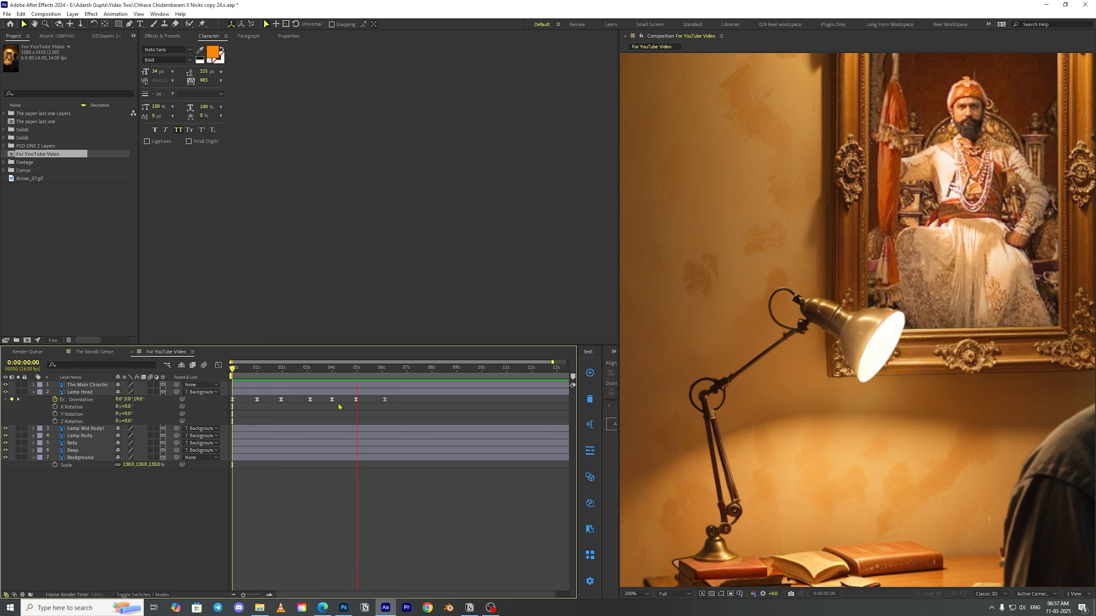
# End the work area at 0:00:06:05, by the Lamp Head's last keyframe, and trim the composition to it
pyautogui.moveTo(411, 409); pyautogui.dragTo(231, 402)
pyautogui.moveTo(380, 368)
pyautogui.mouseDown()
pyautogui.moveTo(406, 368)
pyautogui.moveTo(382, 369)
pyautogui.moveTo(388, 376)
pyautogui.mouseUp()
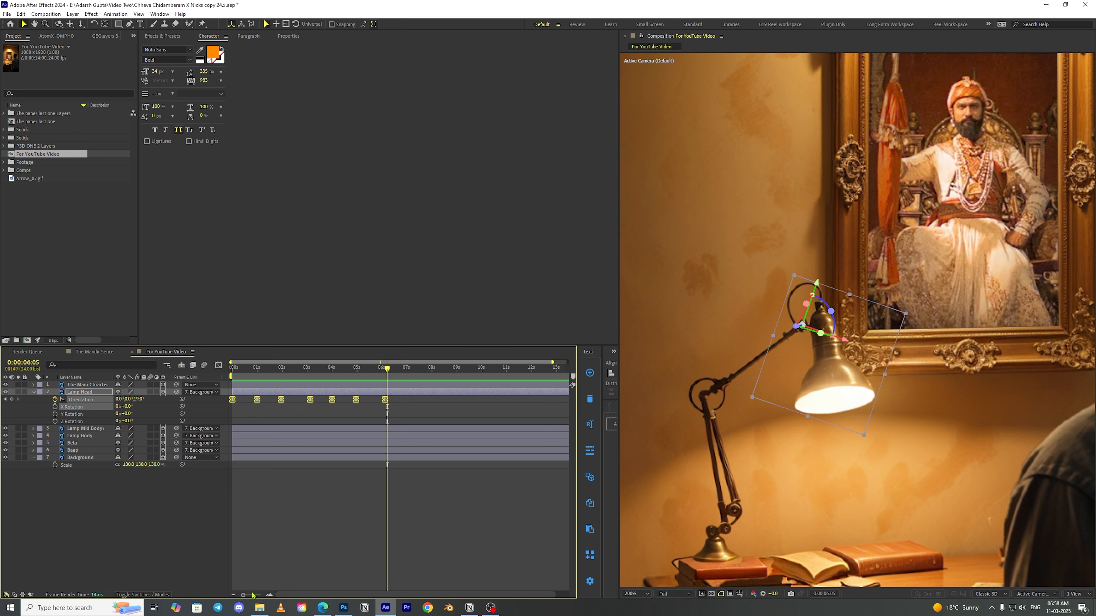
pyautogui.click(232, 596)
pyautogui.moveTo(566, 377); pyautogui.dragTo(383, 377)
pyautogui.rightClick(361, 377)
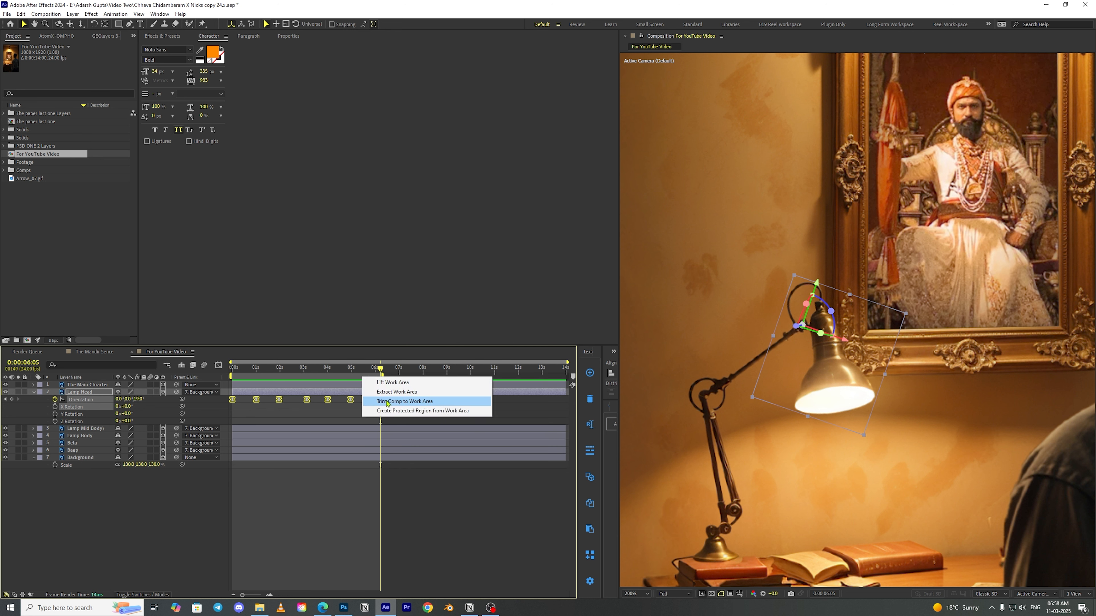
pyautogui.click(390, 402)
# Return to the start of the composition and parent the Lamp Head to the Lamp Mid Body layer
pyautogui.press('Home')
pyautogui.click(34, 392)
pyautogui.moveTo(176, 392); pyautogui.dragTo(86, 400)
# Move the Lamp Mid Body's anchor point to the elbow joint at the lower end of the arm
pyautogui.click(86, 400)
pyautogui.press('y')
pyautogui.moveTo(747, 369); pyautogui.dragTo(704, 394)
# Keyframe the Lamp Mid Body's Orientation with Z at 16° at the start, 0° at about 14 frames and an upward swing shortly after one second, all eased
pyautogui.press('r')
pyautogui.click(56, 406)
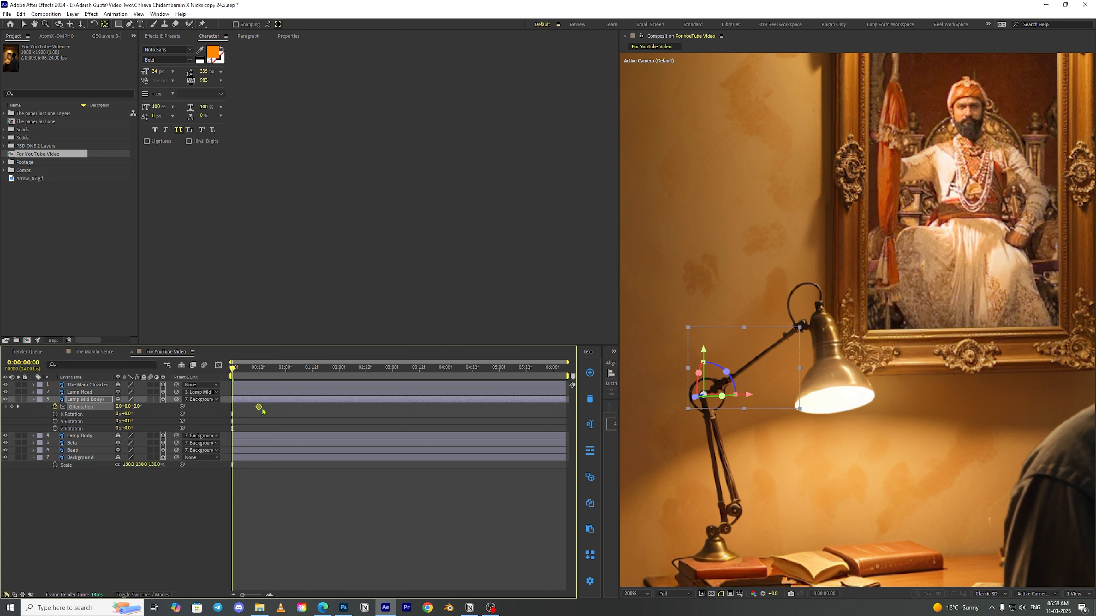
pyautogui.moveTo(138, 406); pyautogui.dragTo(145, 406)
pyautogui.moveTo(268, 417); pyautogui.dragTo(224, 410)
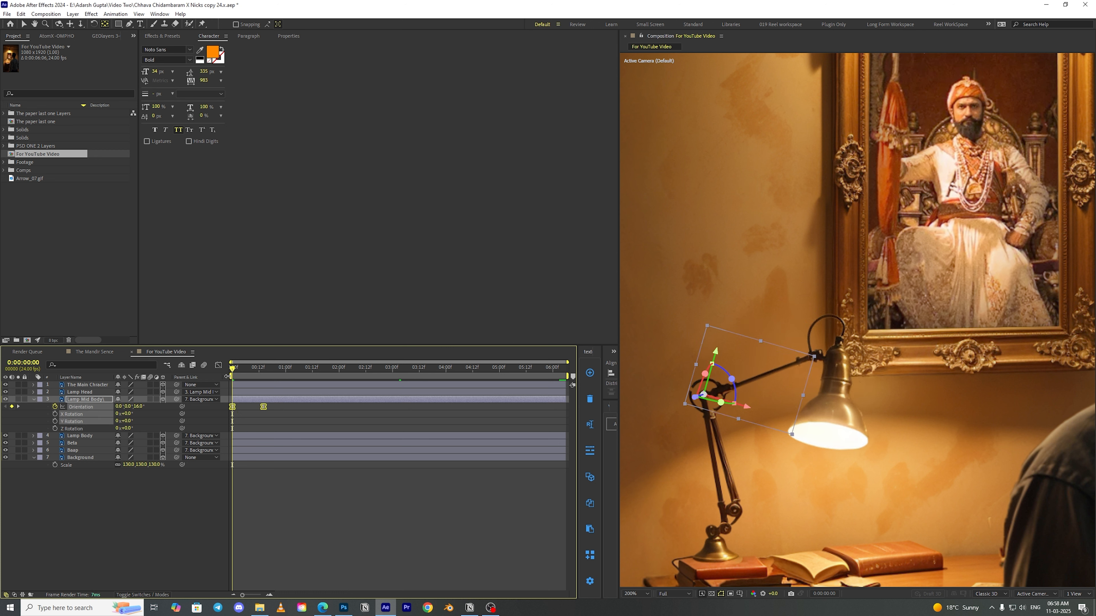
pyautogui.moveTo(233, 370); pyautogui.dragTo(292, 371)
pyautogui.moveTo(139, 407); pyautogui.dragTo(222, 403)
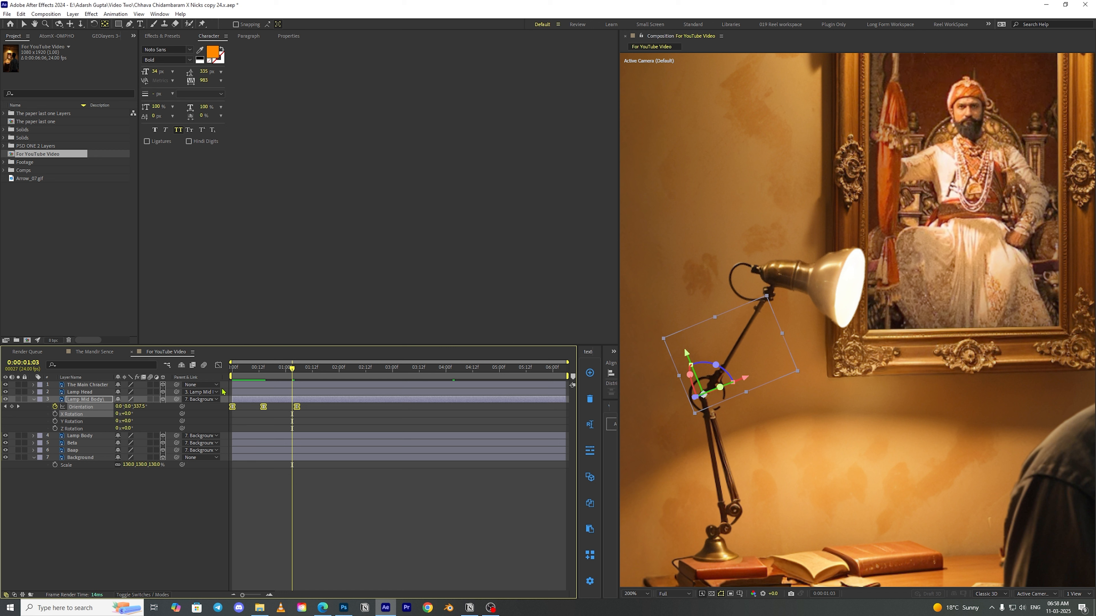
# Reshape the Lamp Mid Body's Orientation speed graph to a fast start and a sharp peak in the second swing, and preview it
pyautogui.click(219, 367)
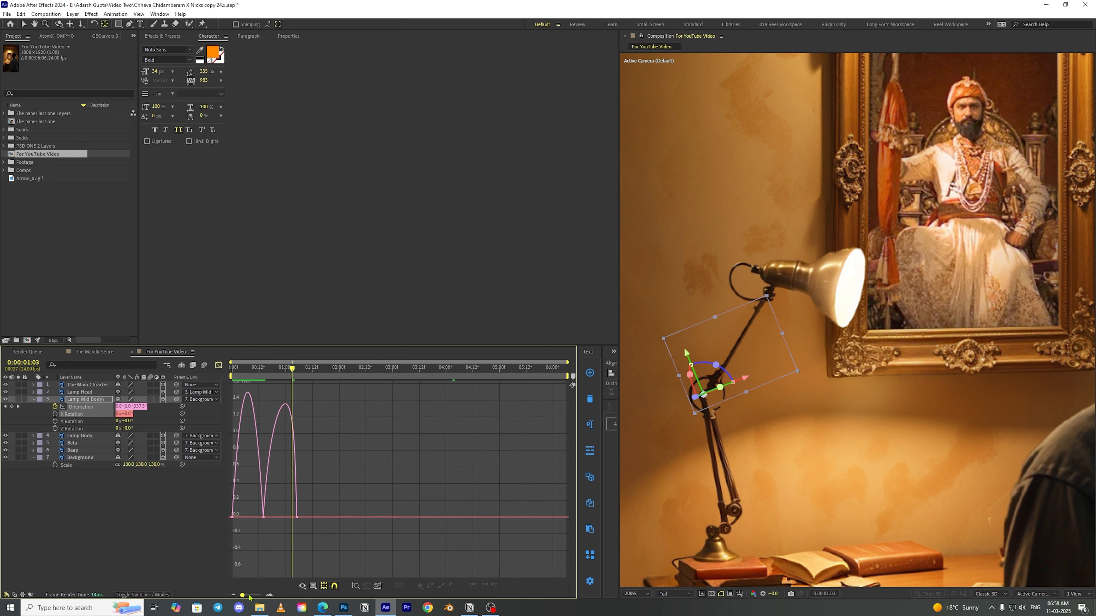
pyautogui.moveTo(249, 596); pyautogui.dragTo(258, 595)
pyautogui.click(324, 586)
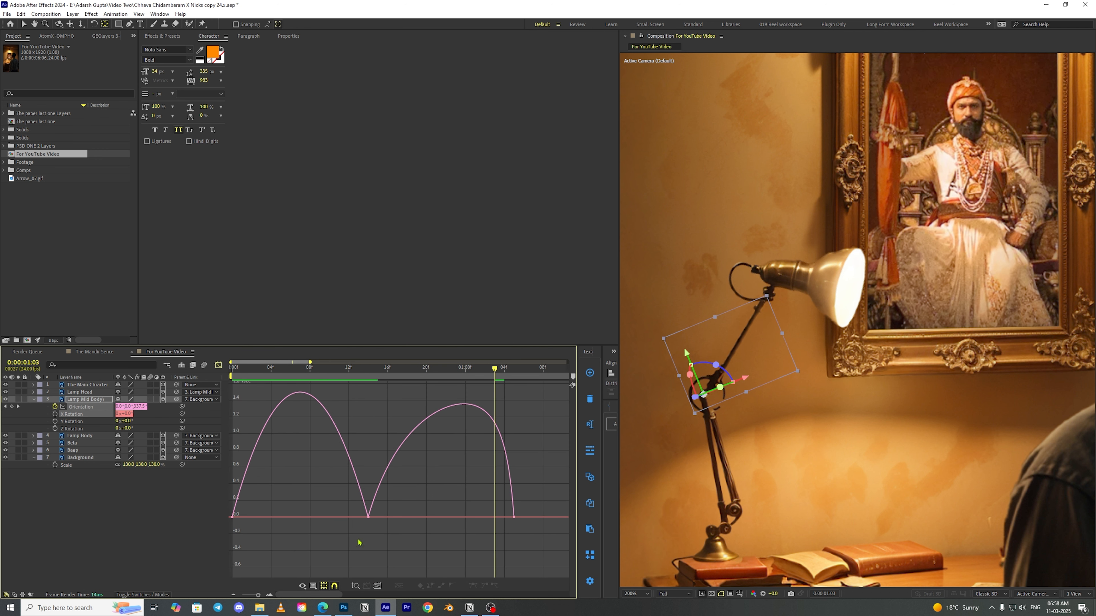
pyautogui.moveTo(345, 517); pyautogui.dragTo(224, 532)
pyautogui.click(369, 518)
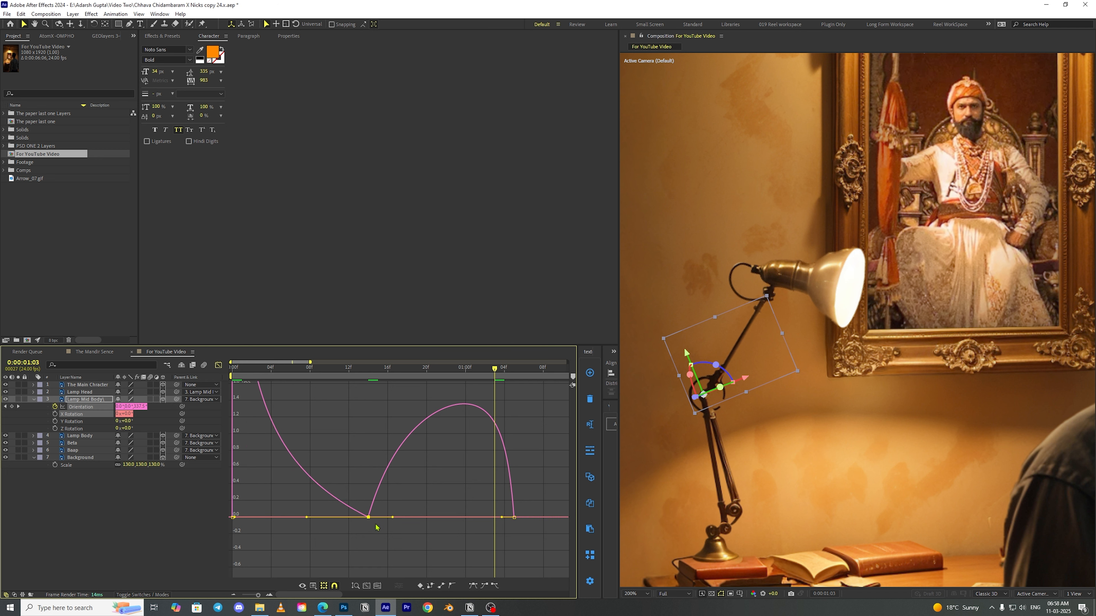
pyautogui.moveTo(392, 518); pyautogui.dragTo(424, 517)
pyautogui.moveTo(502, 517); pyautogui.dragTo(442, 521)
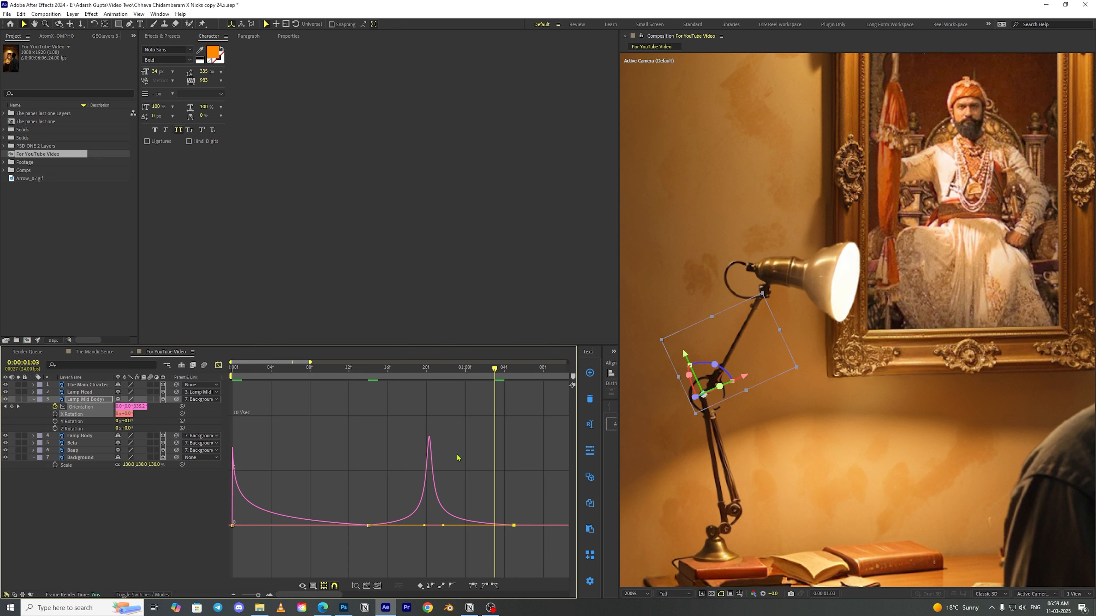
pyautogui.press('space')
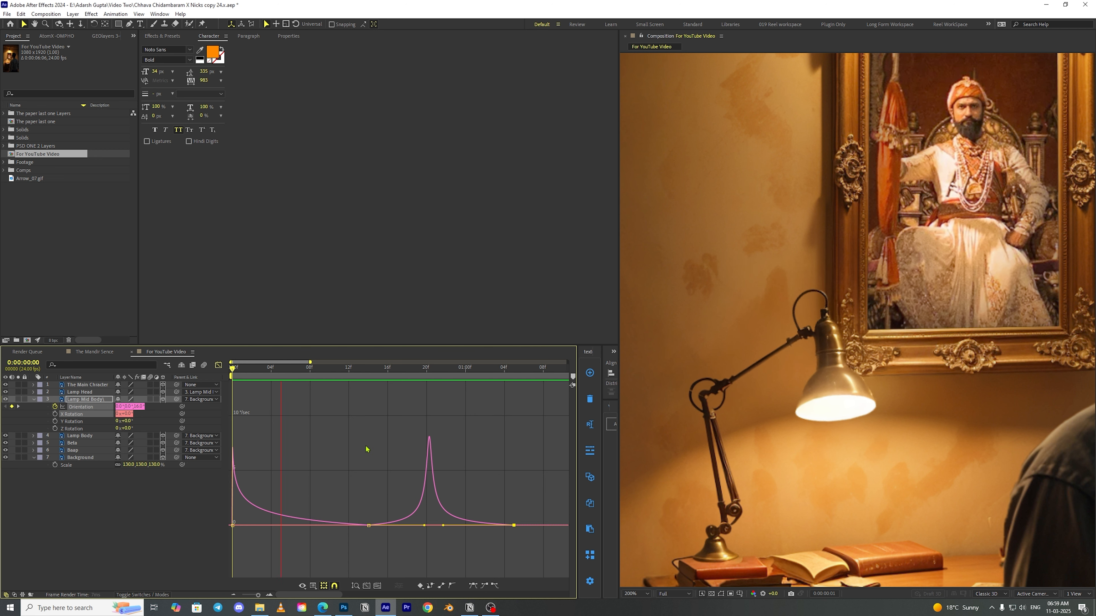
pyautogui.press('space')
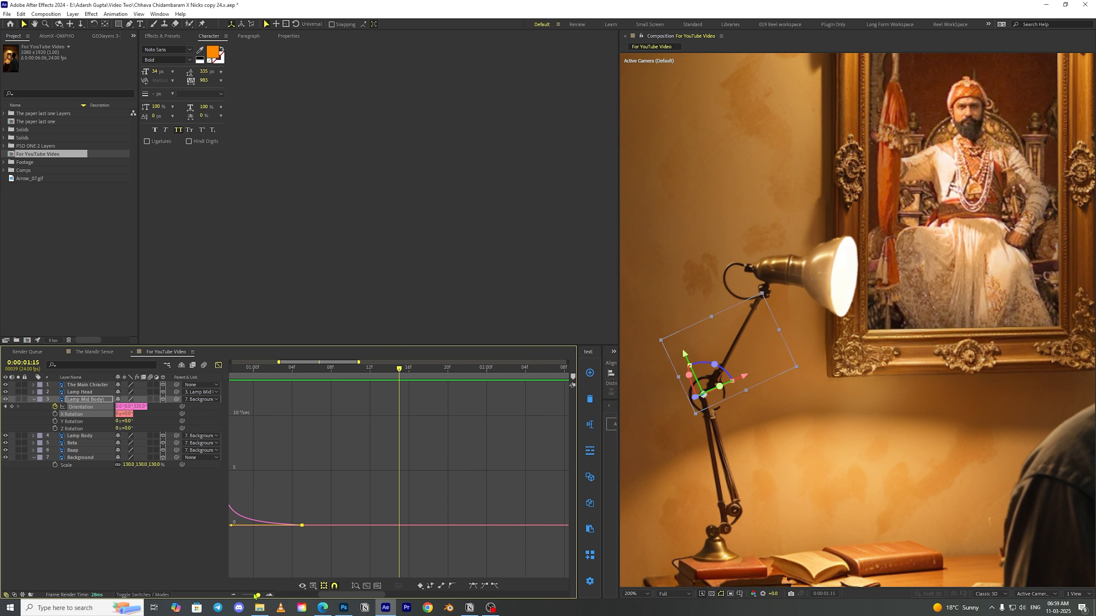
# Add a Lamp Mid Body Orientation keyframe with Z at 0° at 0:00:02:01 and ease all four keyframes
pyautogui.click(246, 596)
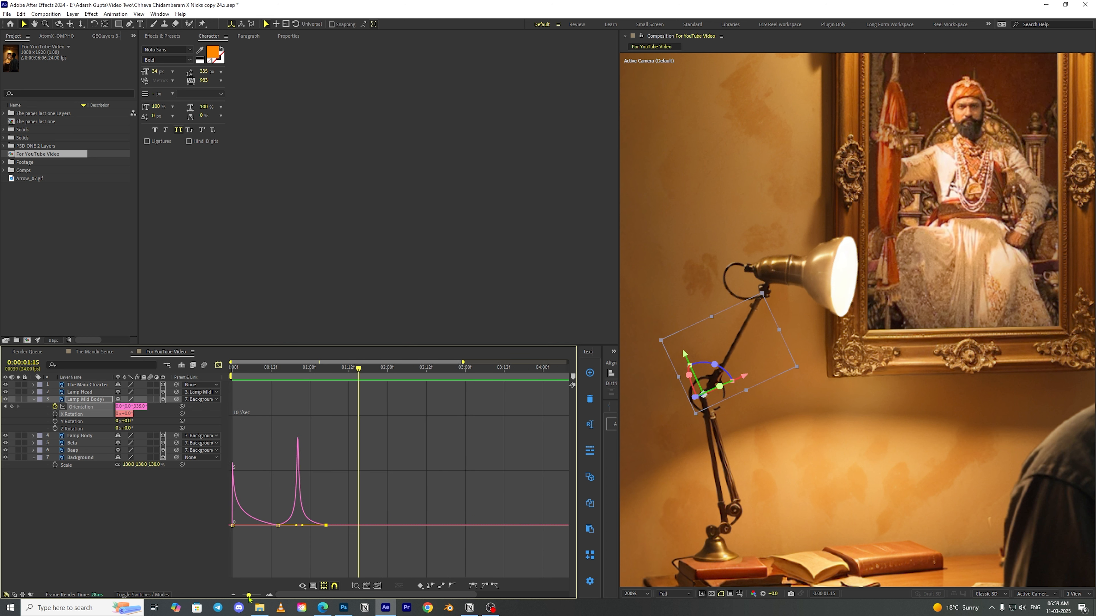
pyautogui.click(218, 366)
pyautogui.moveTo(351, 374); pyautogui.dragTo(388, 377)
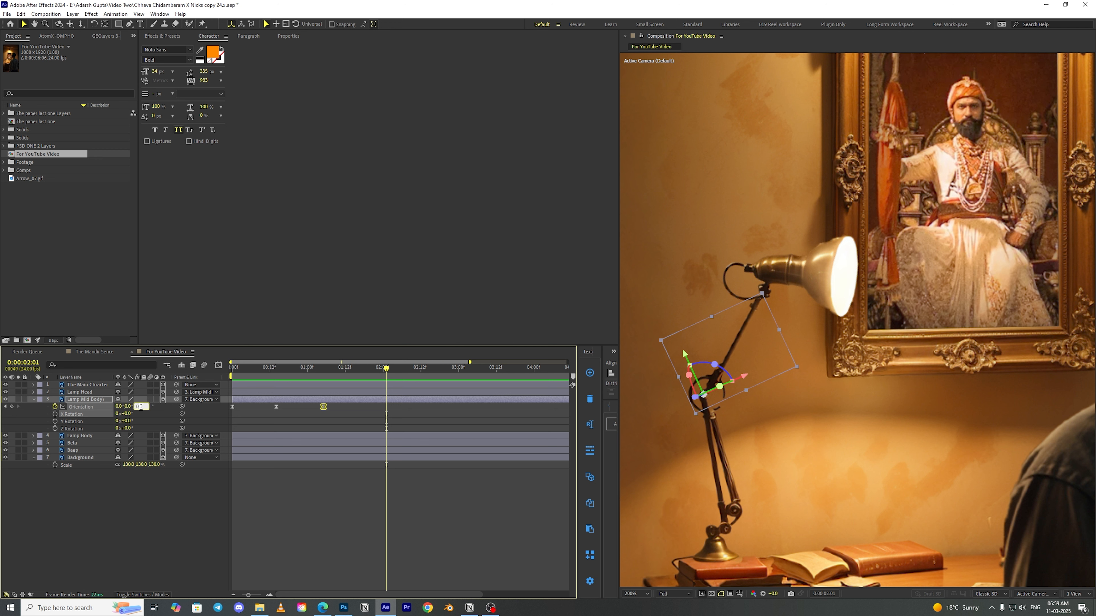
pyautogui.press('Return')
pyautogui.moveTo(415, 427); pyautogui.dragTo(214, 395)
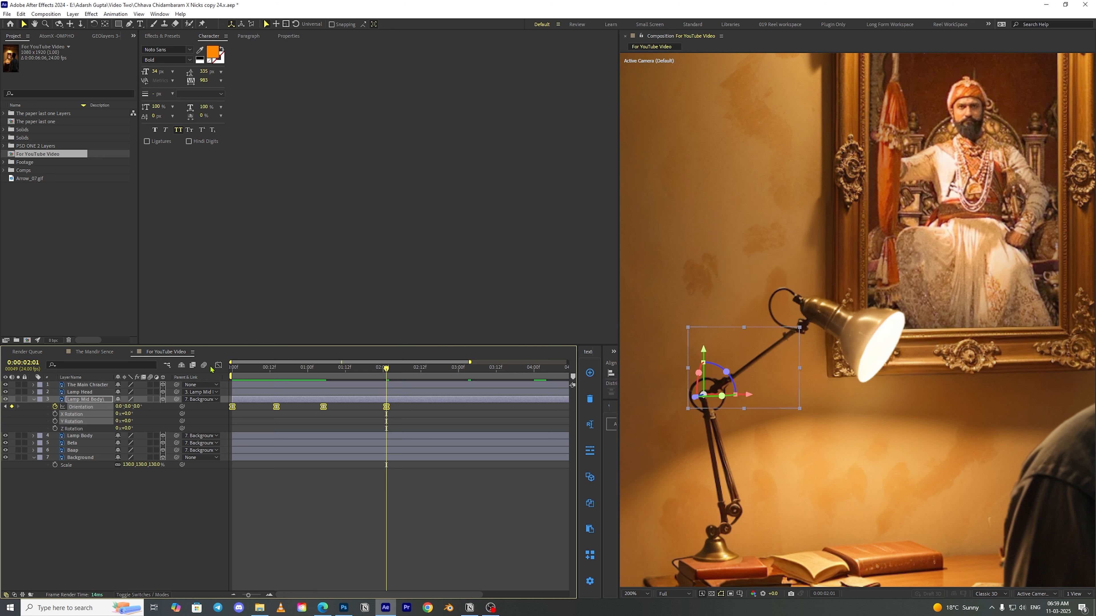
# Extend the easing after the Lamp Mid Body's third keyframe so the speed peaks close to the last keyframe, and preview it
pyautogui.hotkey('shift', 'F3')
pyautogui.click(323, 525)
pyautogui.moveTo(328, 526); pyautogui.dragTo(385, 526)
pyautogui.press('space')
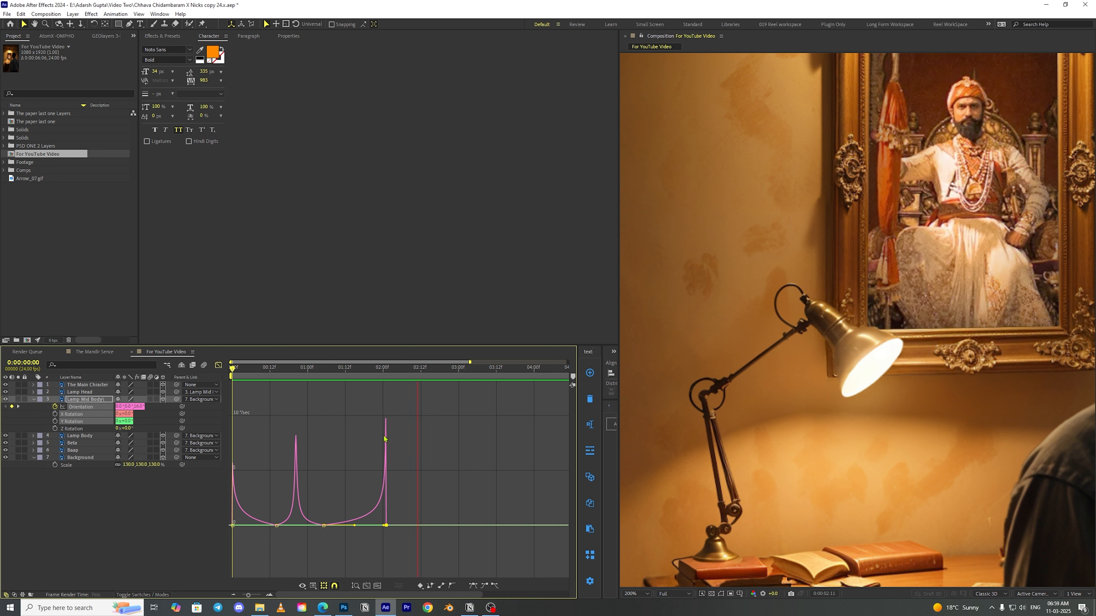
pyautogui.press('space')
# Stretch the Lamp Mid Body's four Orientation keyframes proportionally across the whole composition and preview the slower arm movement
pyautogui.click(218, 365)
pyautogui.moveTo(248, 594); pyautogui.dragTo(243, 595)
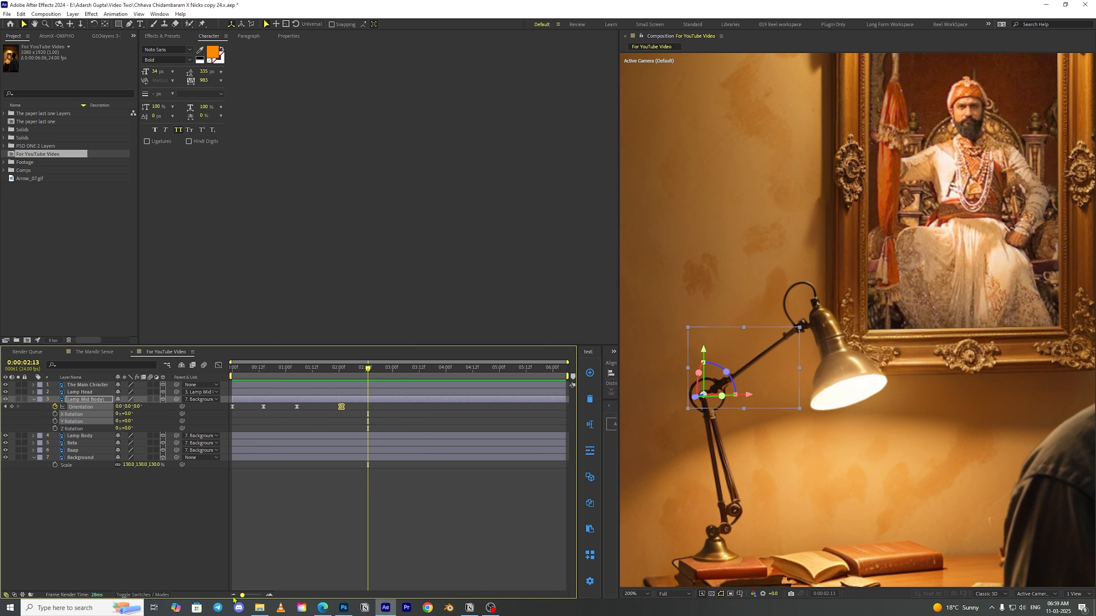
pyautogui.moveTo(353, 400); pyautogui.dragTo(235, 415)
pyautogui.moveTo(342, 408); pyautogui.dragTo(564, 420)
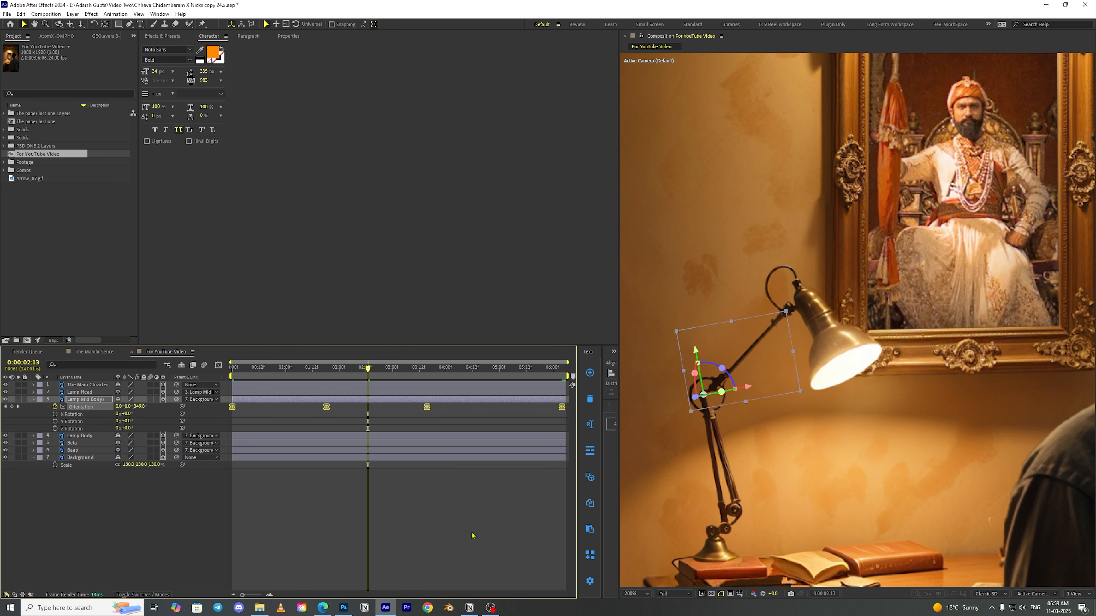
pyautogui.click(472, 533)
pyautogui.moveTo(368, 368); pyautogui.dragTo(232, 371)
pyautogui.press('space')
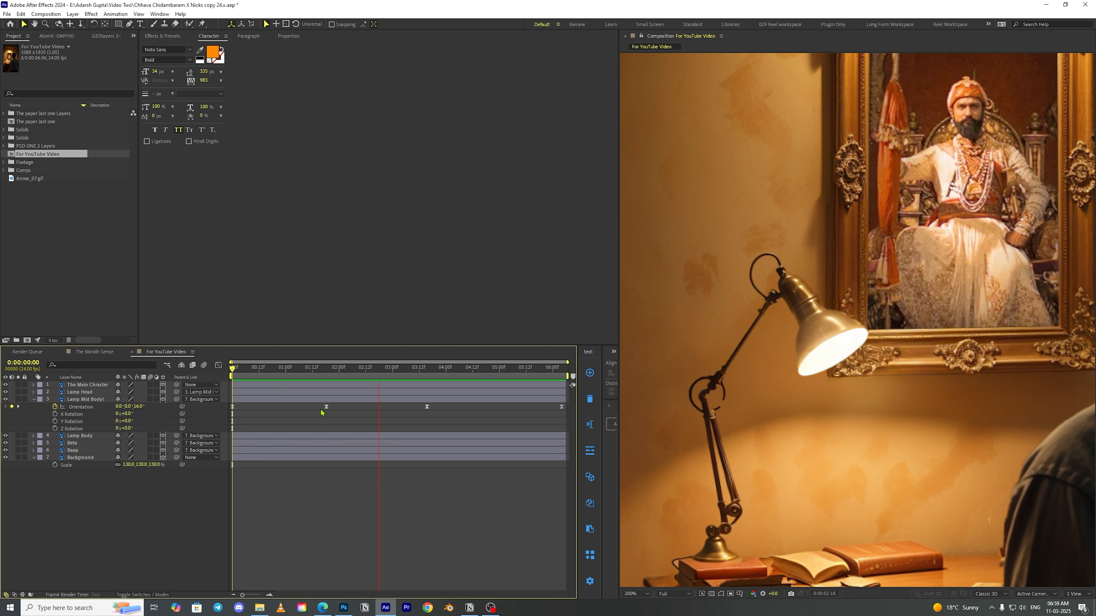
pyautogui.press('space')
pyautogui.press(',')
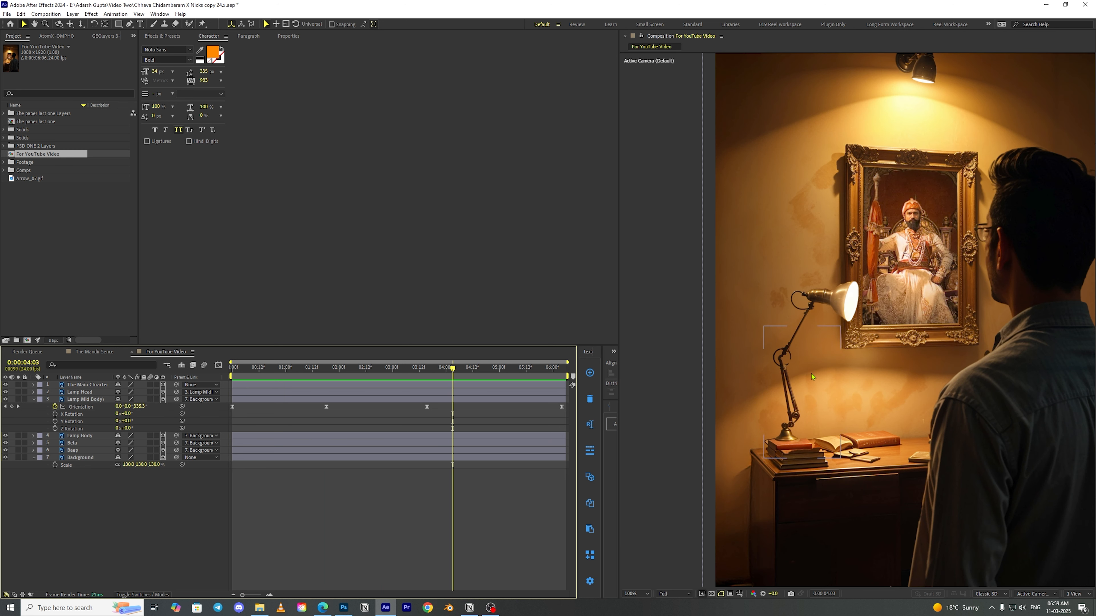
# Preview the lamp movement and set the composition's frame rate to 9 frames per second
pyautogui.press('space')
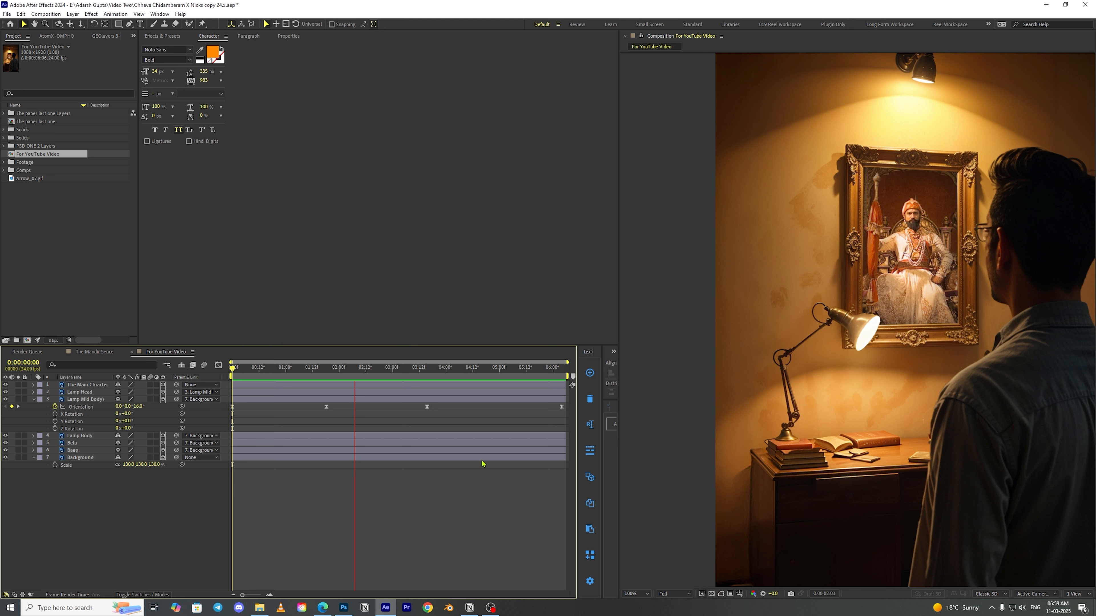
pyautogui.press('space')
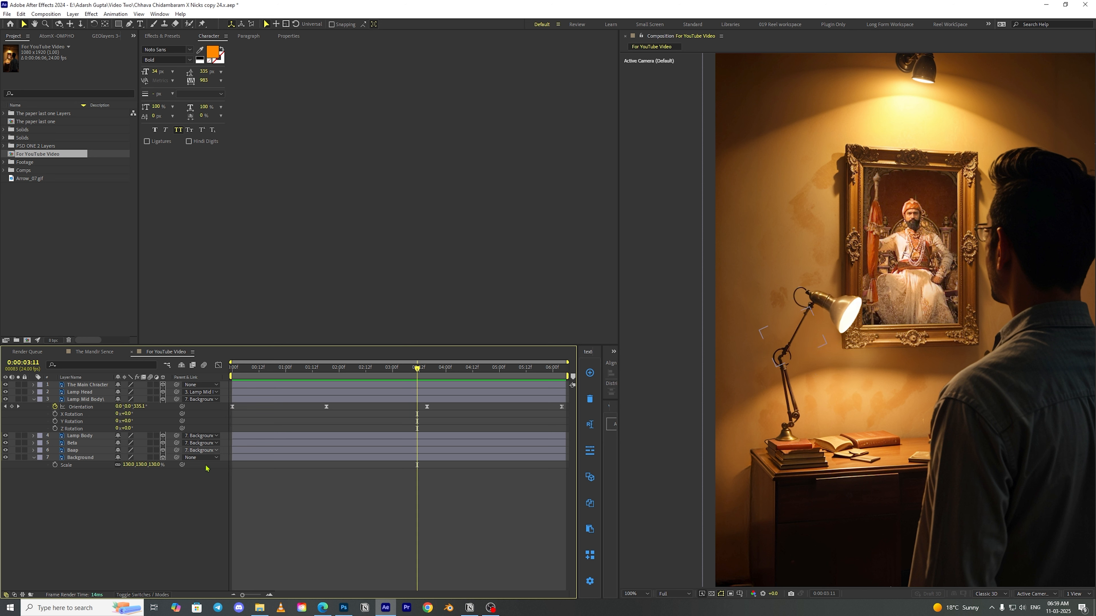
pyautogui.click(34, 399)
pyautogui.hotkey('ctrl', 'k')
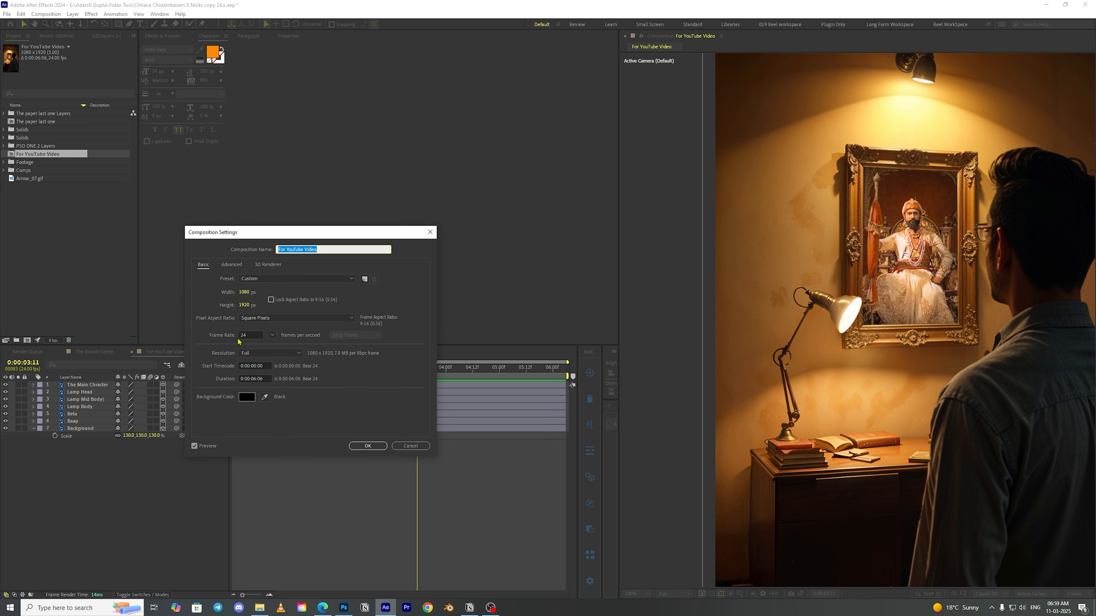
pyautogui.doubleClick(249, 336)
pyautogui.write('9')
pyautogui.click(362, 446)
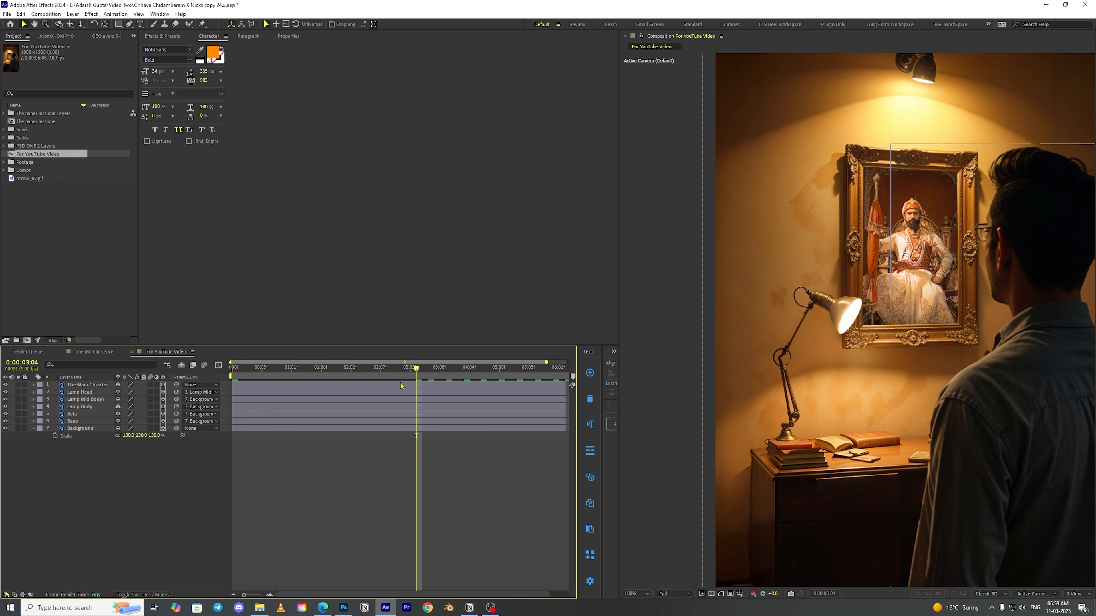
# Play the lamp animation from the start at the reduced frame rate and collapse the Background layer's properties
pyautogui.moveTo(415, 370); pyautogui.dragTo(154, 396)
pyautogui.press('space')
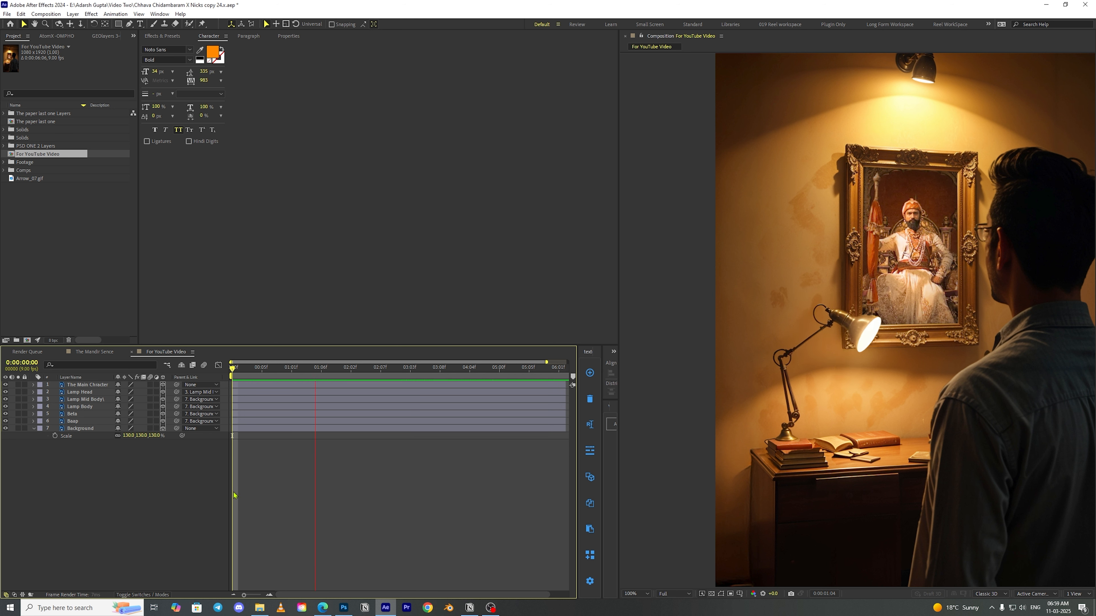
pyautogui.press('space')
pyautogui.moveTo(411, 370); pyautogui.dragTo(232, 390)
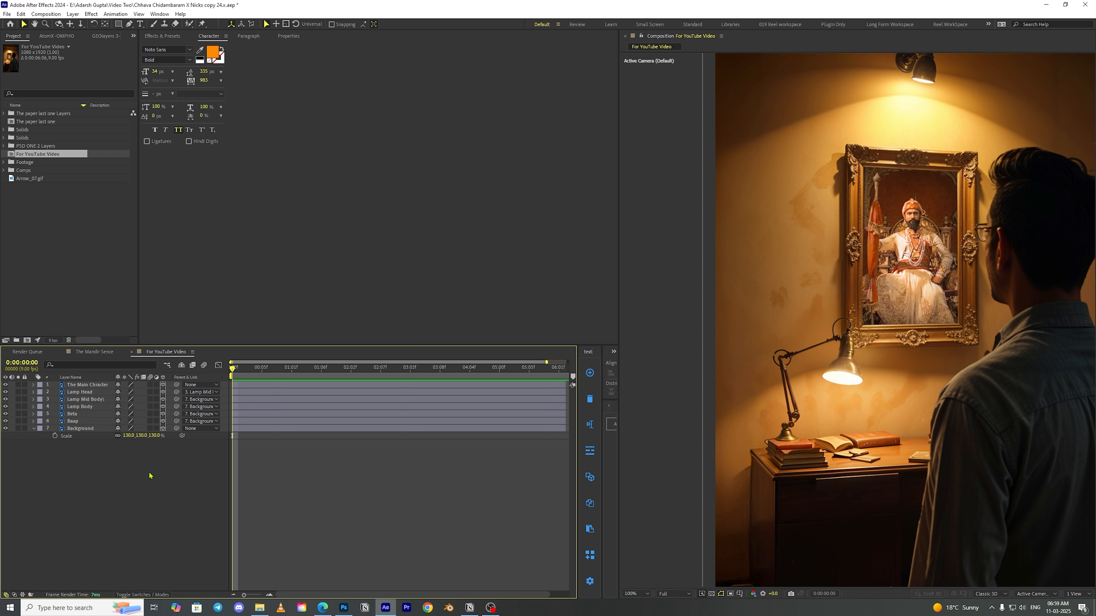
pyautogui.click(33, 428)
pyautogui.press('space')
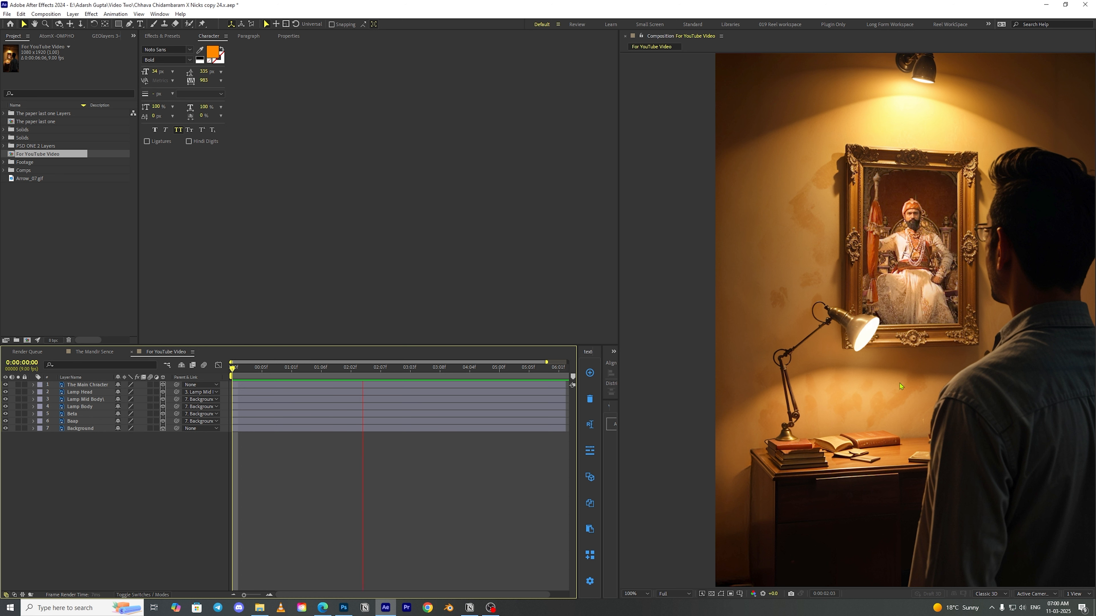
pyautogui.click(393, 371)
pyautogui.press('Home')
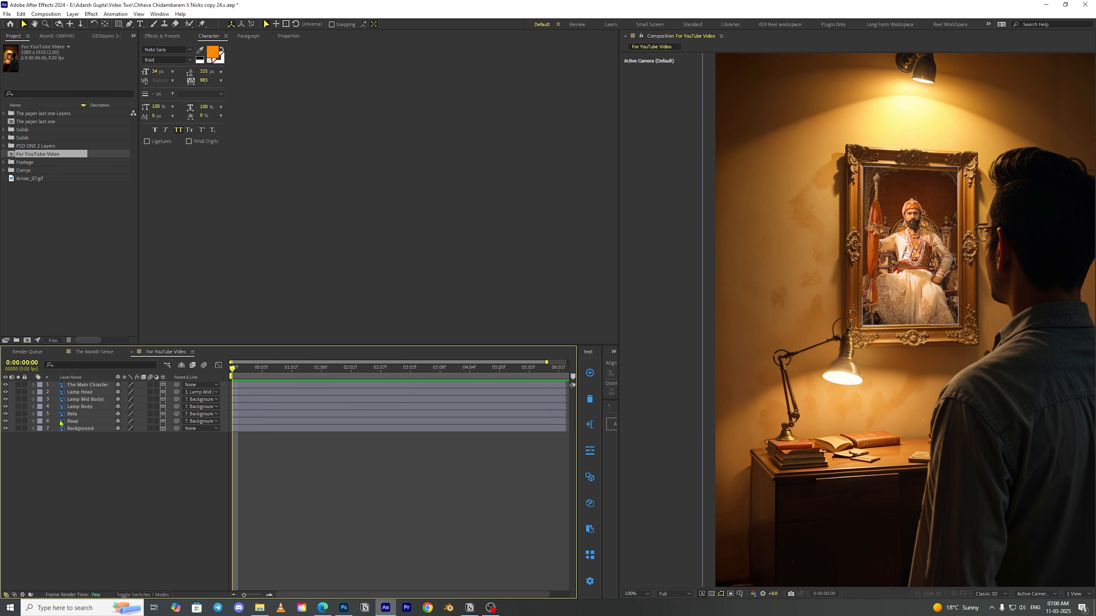
# Add a null object directly above the Beta layer and parent the Beta and Baap layers to it
pyautogui.click(72, 414)
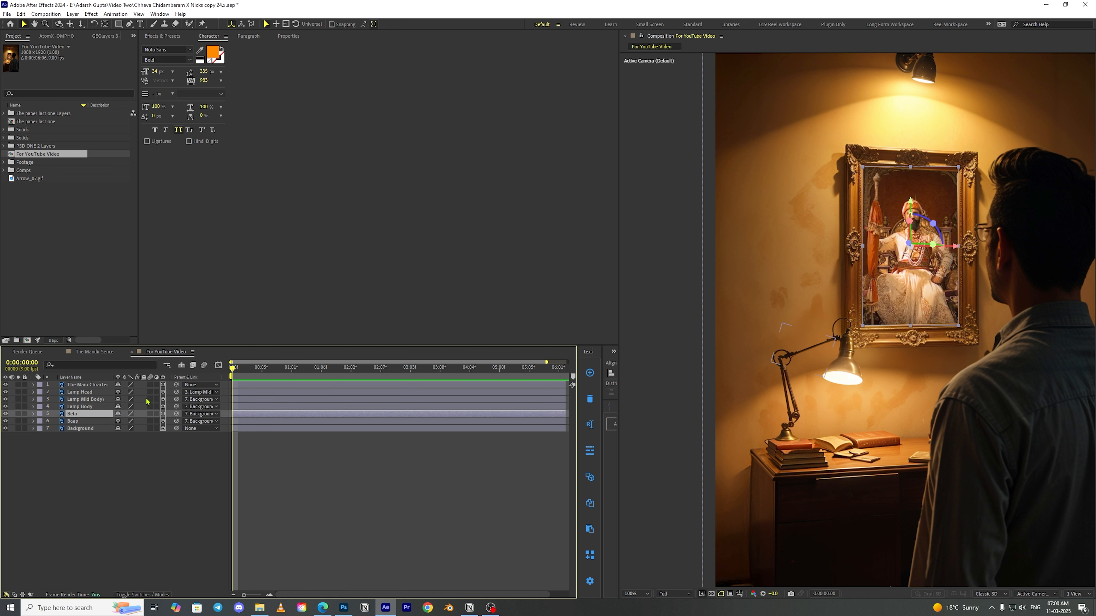
pyautogui.click(84, 421)
pyautogui.rightClick(92, 463)
pyautogui.click(115, 460)
pyautogui.rightClick(116, 463)
pyautogui.moveTo(172, 469)
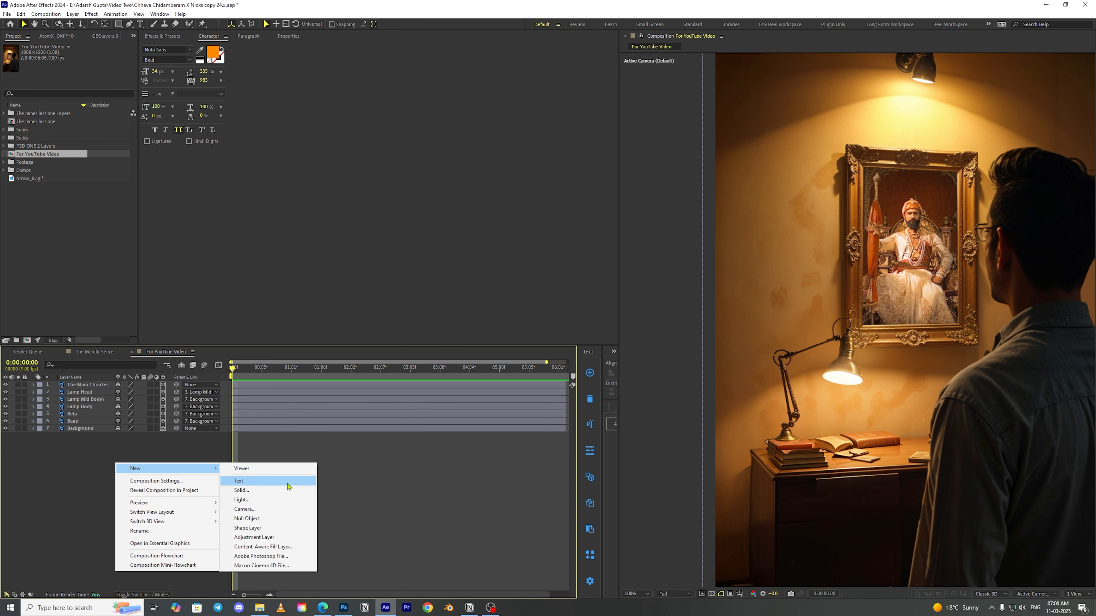
pyautogui.click(247, 519)
pyautogui.moveTo(82, 385); pyautogui.dragTo(85, 419)
pyautogui.click(156, 422)
pyautogui.moveTo(176, 422); pyautogui.dragTo(82, 414)
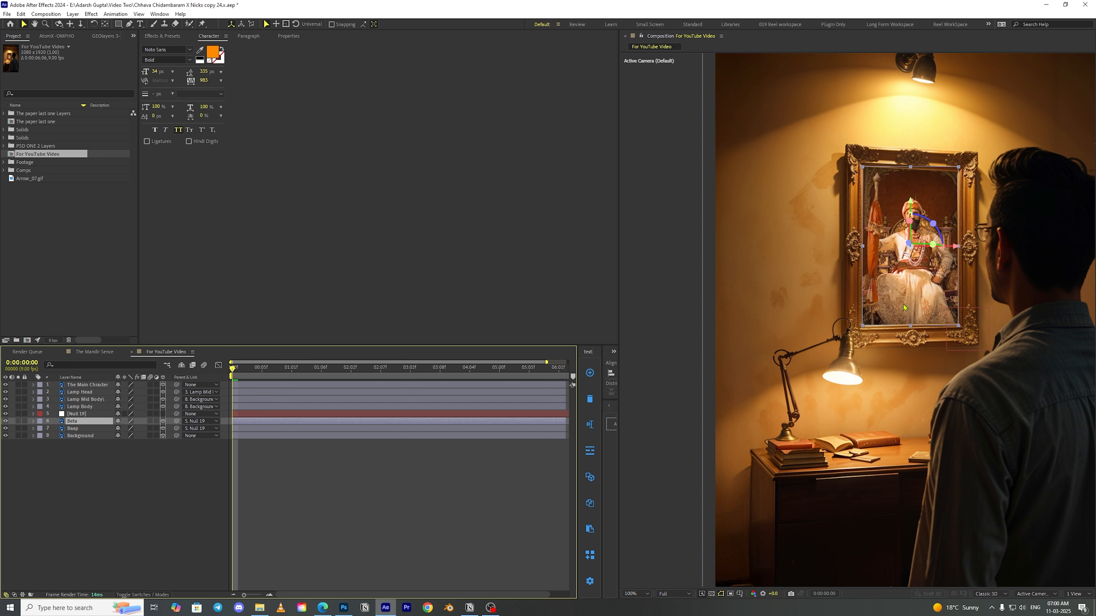
# Move the Beta picture straight above the Baap picture and place the null, Beta and Baap layers beneath the Background layer
pyautogui.moveTo(924, 310); pyautogui.dragTo(931, 153)
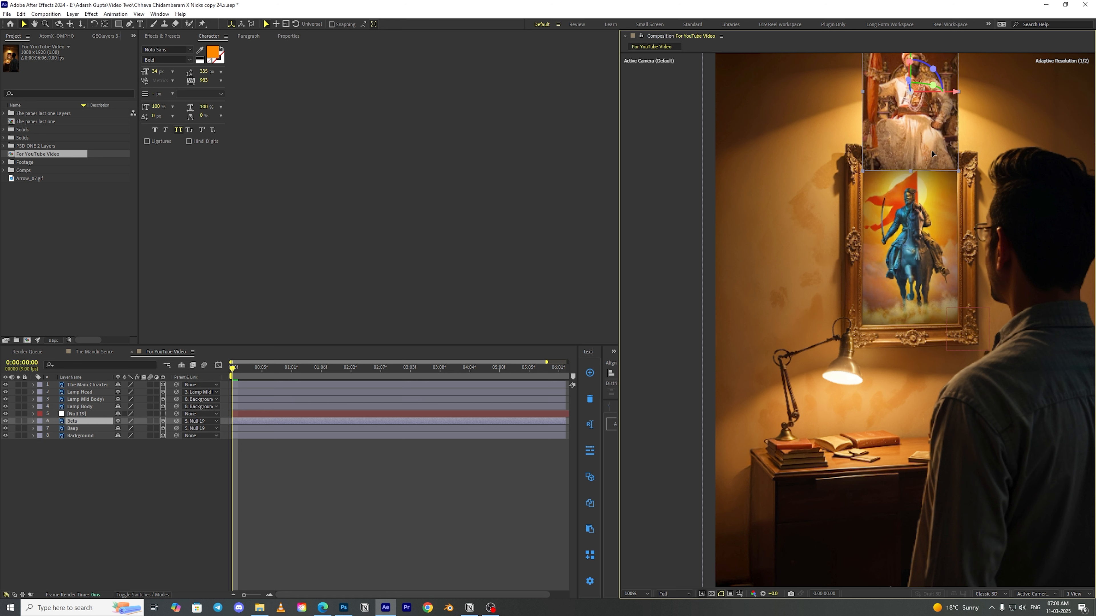
pyautogui.click(82, 422)
pyautogui.keyDown('shift'); pyautogui.click(89, 428); pyautogui.keyUp('shift')
pyautogui.moveTo(94, 429)
pyautogui.mouseDown()
pyautogui.moveTo(102, 455)
pyautogui.moveTo(89, 431)
pyautogui.mouseUp()
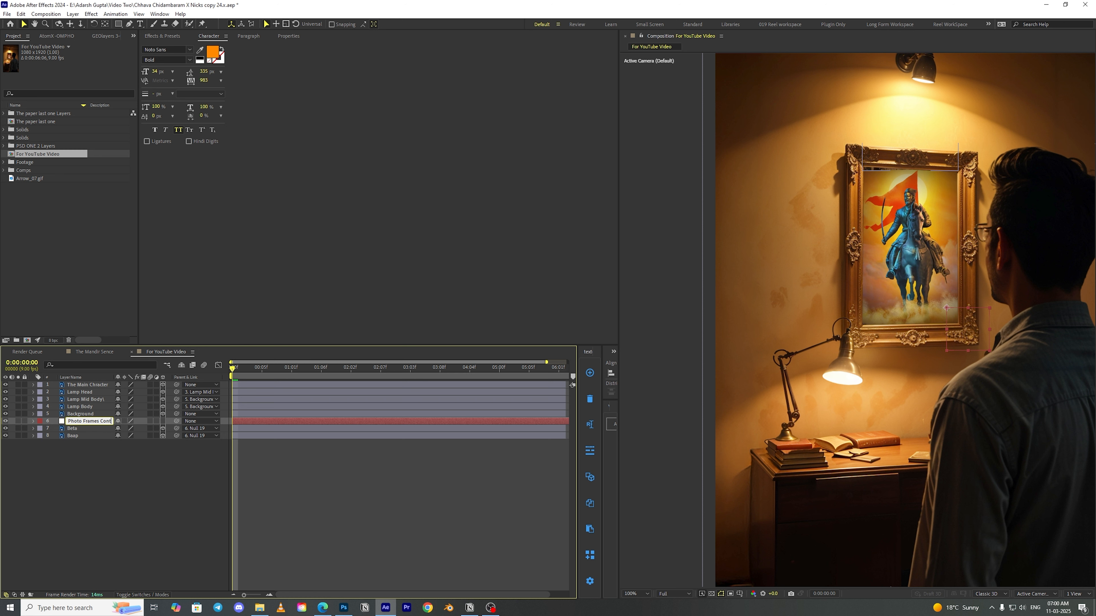
# Rename the null as Photo Frames Controller and keyframe its 3D Position from 540, 1507, 0 at the start to 540, 960, 0 at 0:00:01:05
pyautogui.write('ller')
pyautogui.press('Return')
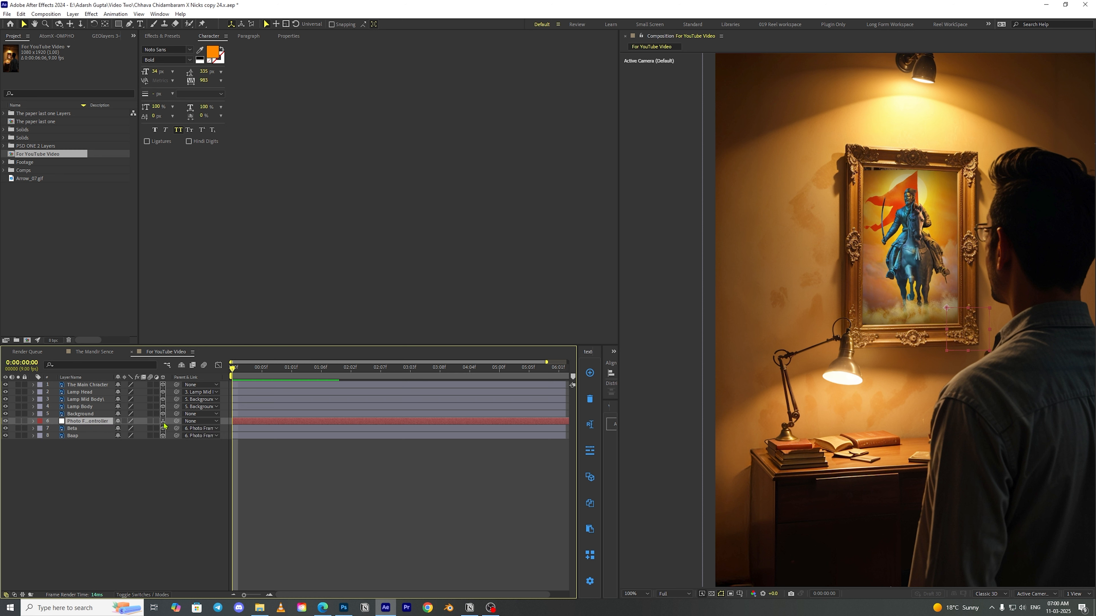
pyautogui.press('p')
pyautogui.click(56, 429)
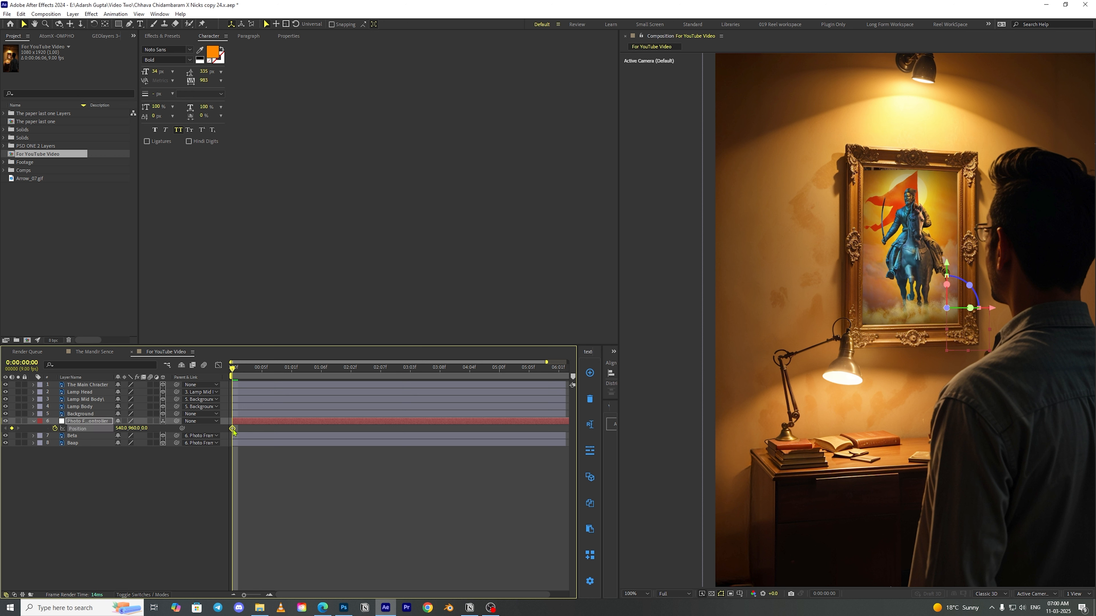
pyautogui.moveTo(280, 434)
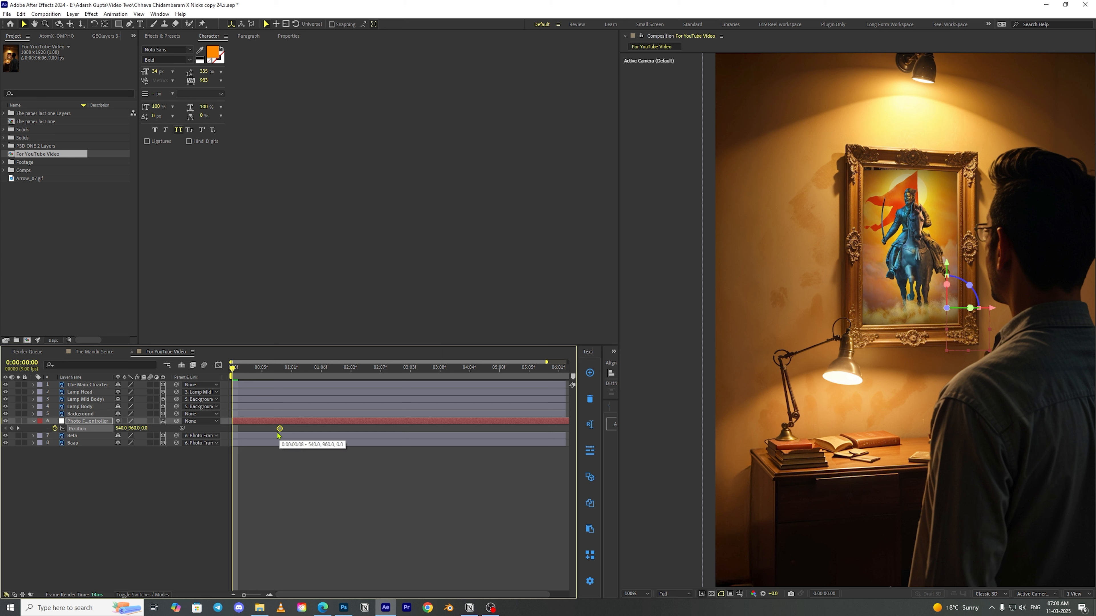
pyautogui.moveTo(132, 428); pyautogui.dragTo(320, 475)
pyautogui.moveTo(304, 430); pyautogui.dragTo(317, 431)
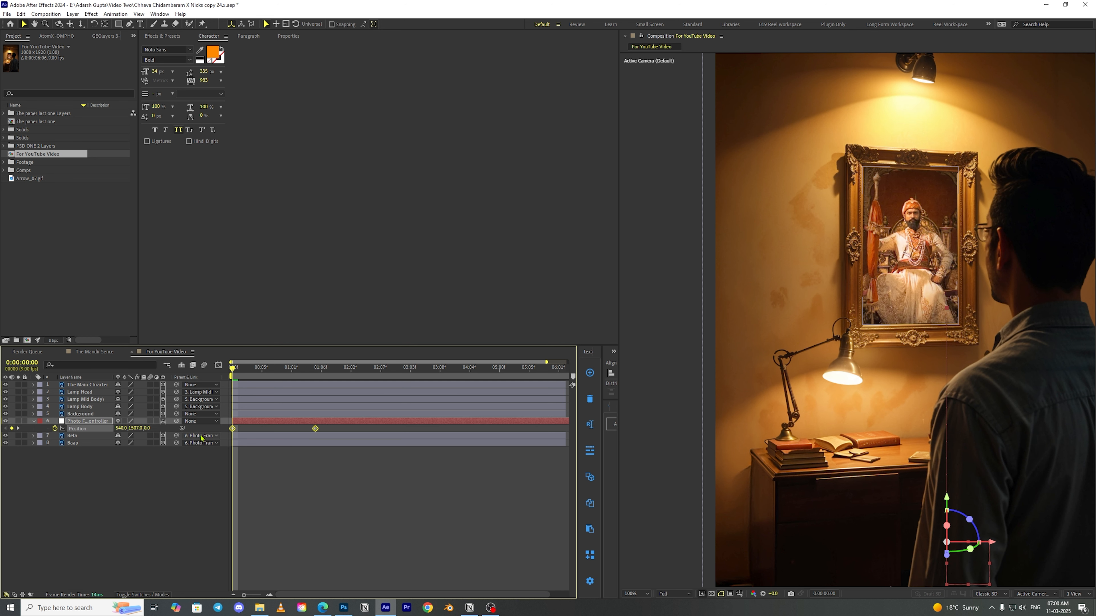
# Ease both Photo Frames Controller Position keyframes into a sharp speed peak midway between them, and preview the picture change
pyautogui.scroll(-8, 261, 473)
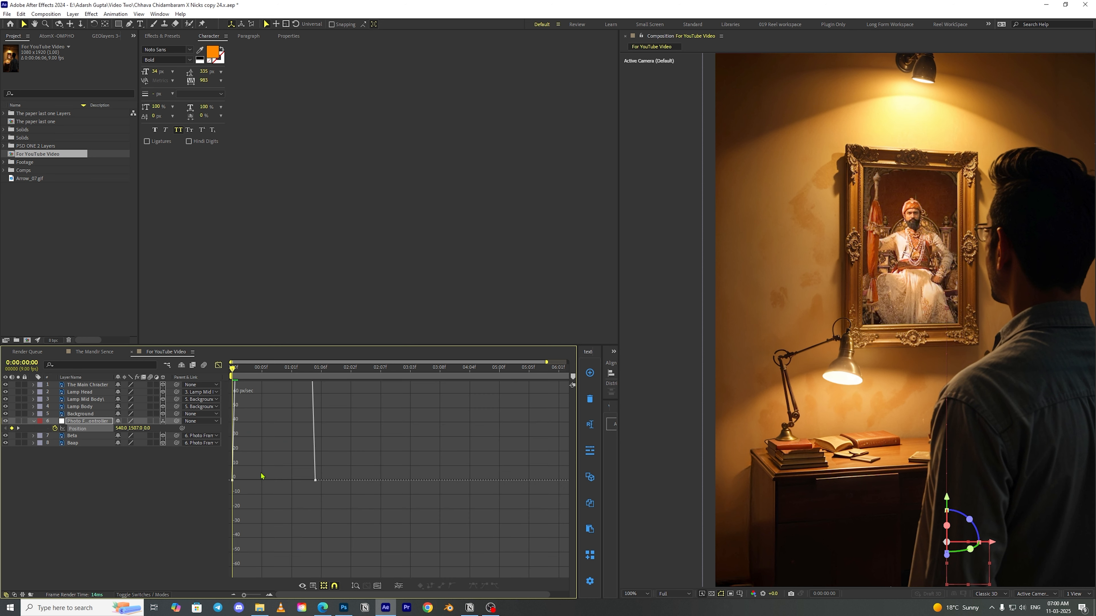
pyautogui.moveTo(246, 472); pyautogui.dragTo(277, 472)
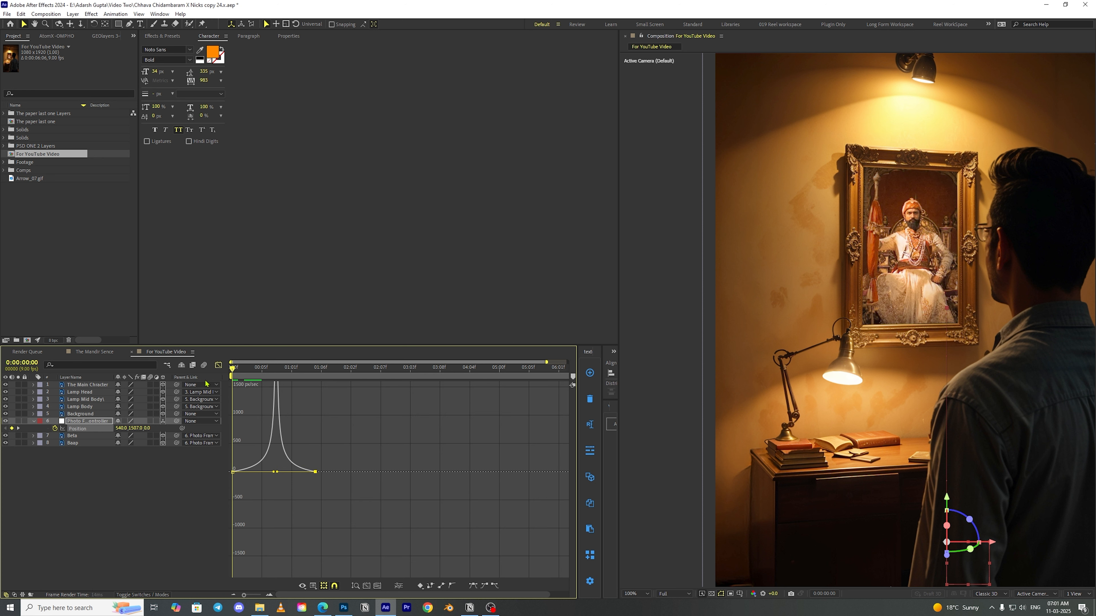
pyautogui.press('space')
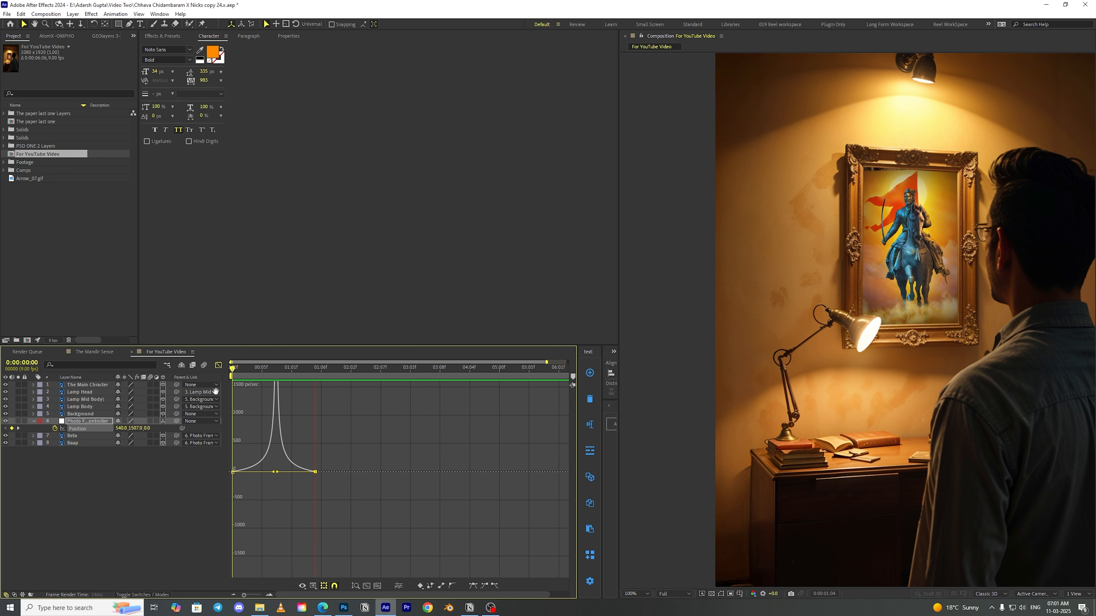
pyautogui.click(218, 365)
pyautogui.press('space')
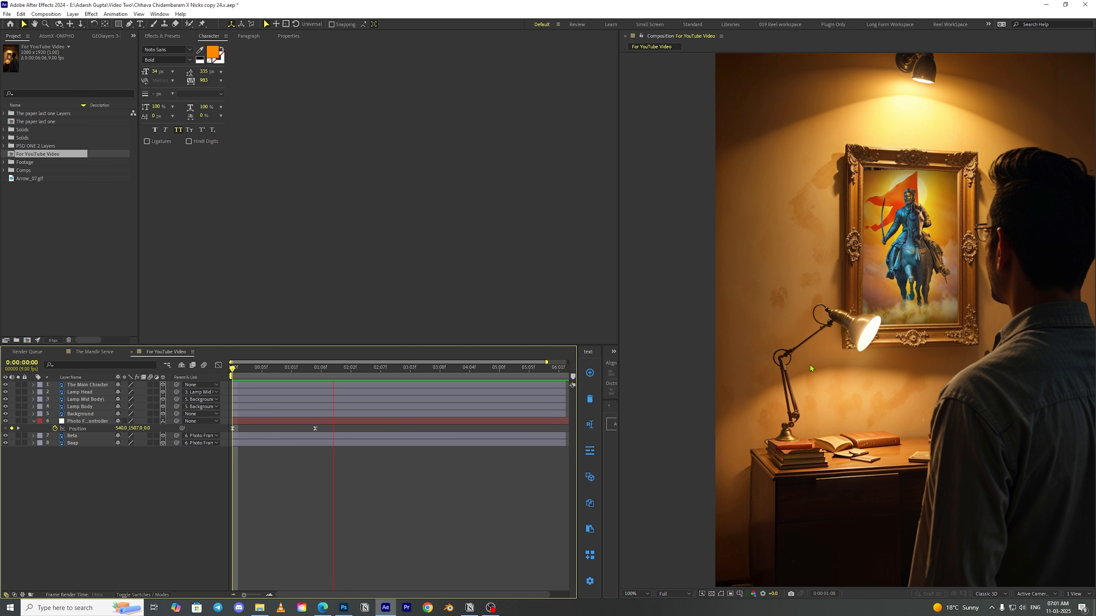
pyautogui.press('space')
# Try a Position Y of 947 for the Photo Frames Controller at 0:00:01:05, and undo the change
pyautogui.click(5, 428)
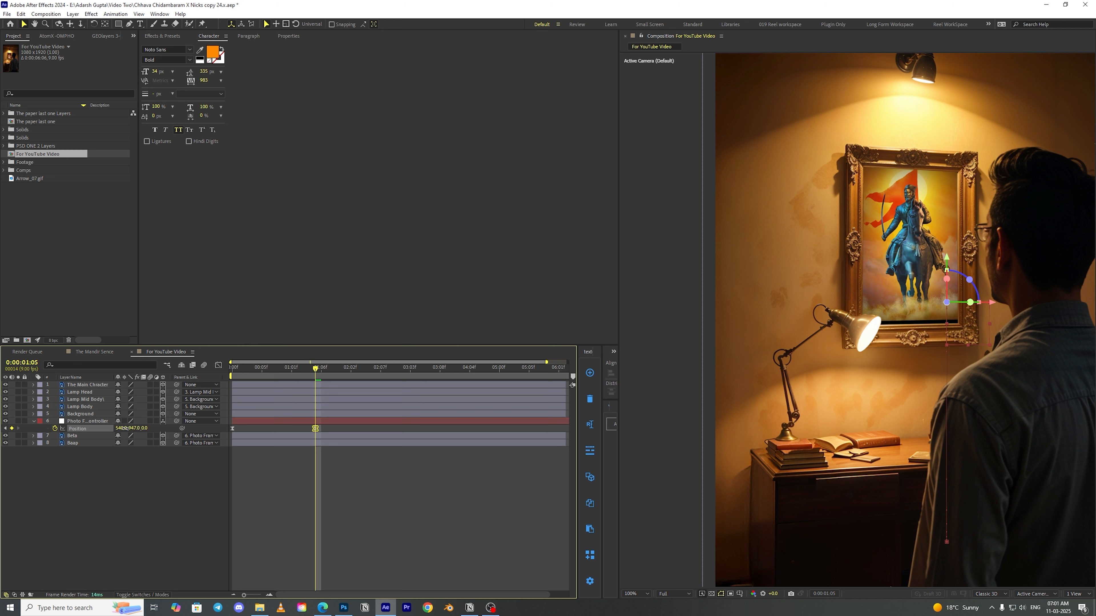
pyautogui.click(86, 443)
pyautogui.press('a')
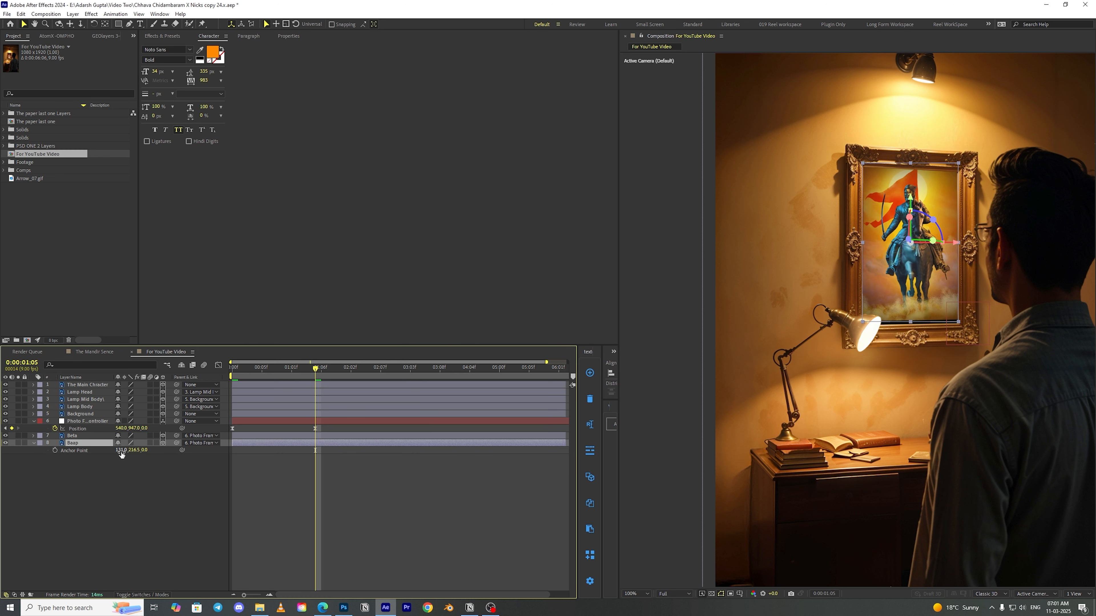
pyautogui.hotkey('ctrl', 'z')
pyautogui.hotkey('ctrl', 'z')
# Reveal all layers' keyframes and scale the Baap layer to 138% to cover the picture frame
pyautogui.press('s')
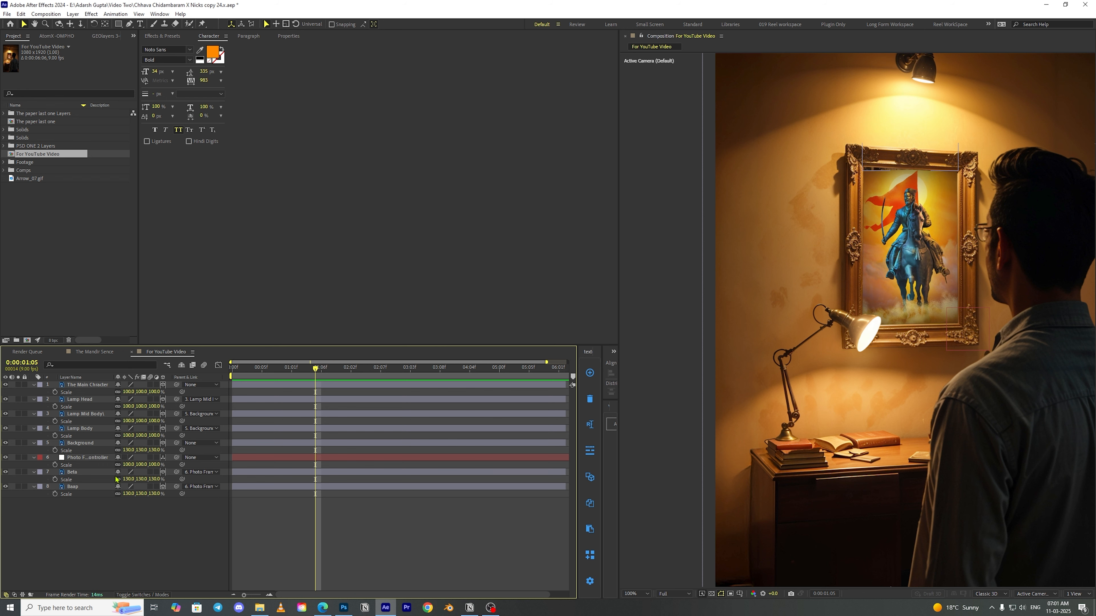
pyautogui.hotkey('ctrl', 'a')
pyautogui.press('u')
pyautogui.click(113, 514)
pyautogui.click(92, 458)
pyautogui.press('s')
pyautogui.moveTo(128, 466); pyautogui.dragTo(120, 456)
pyautogui.hotkey('ctrl', 'shift', 'a')
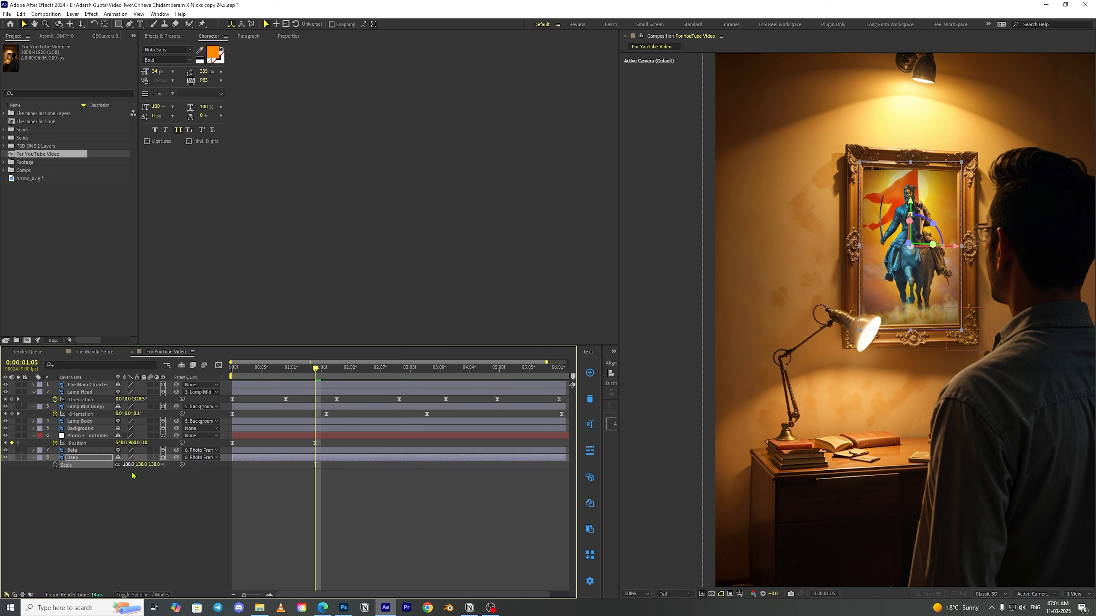
# Set the Photo Frames Controller's Position Y to 941 at 0:00:01:05, preview the slide and save the project
pyautogui.click(79, 437)
pyautogui.moveTo(133, 447); pyautogui.dragTo(125, 447)
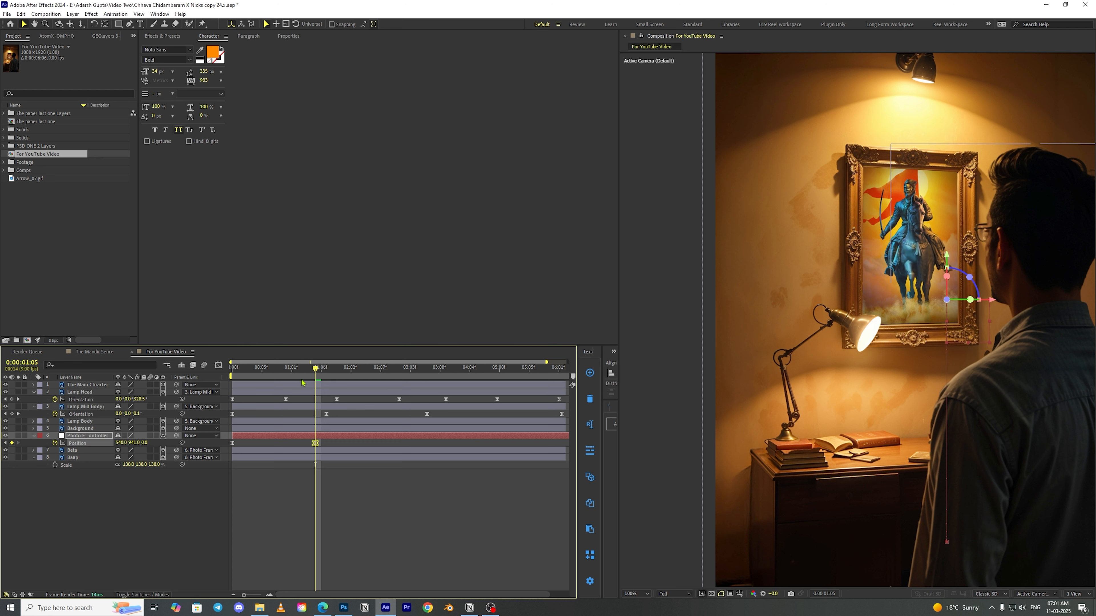
pyautogui.press('space')
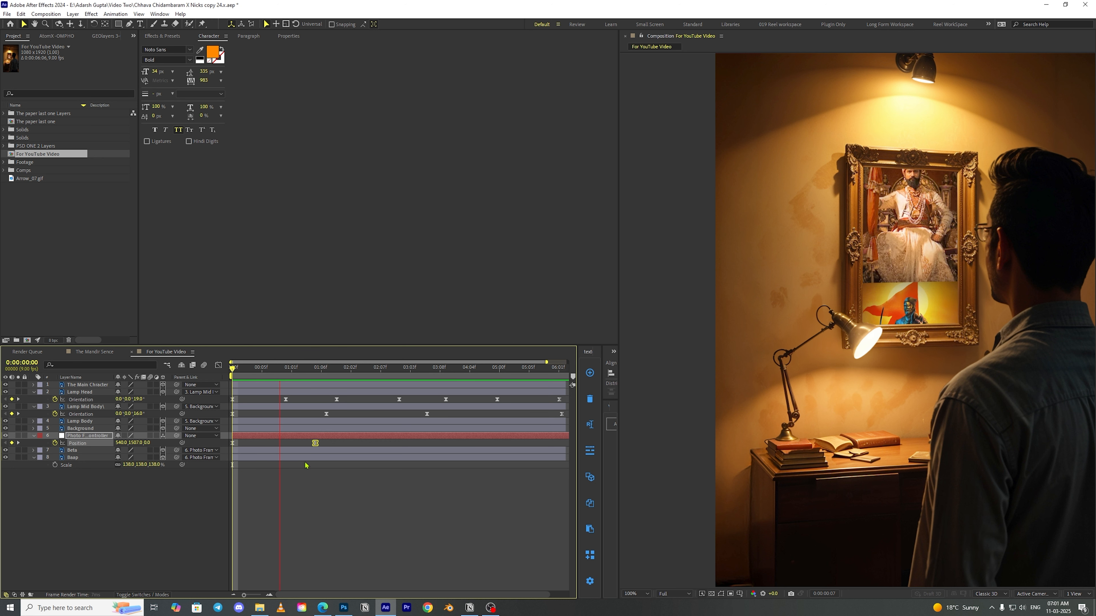
pyautogui.press('space')
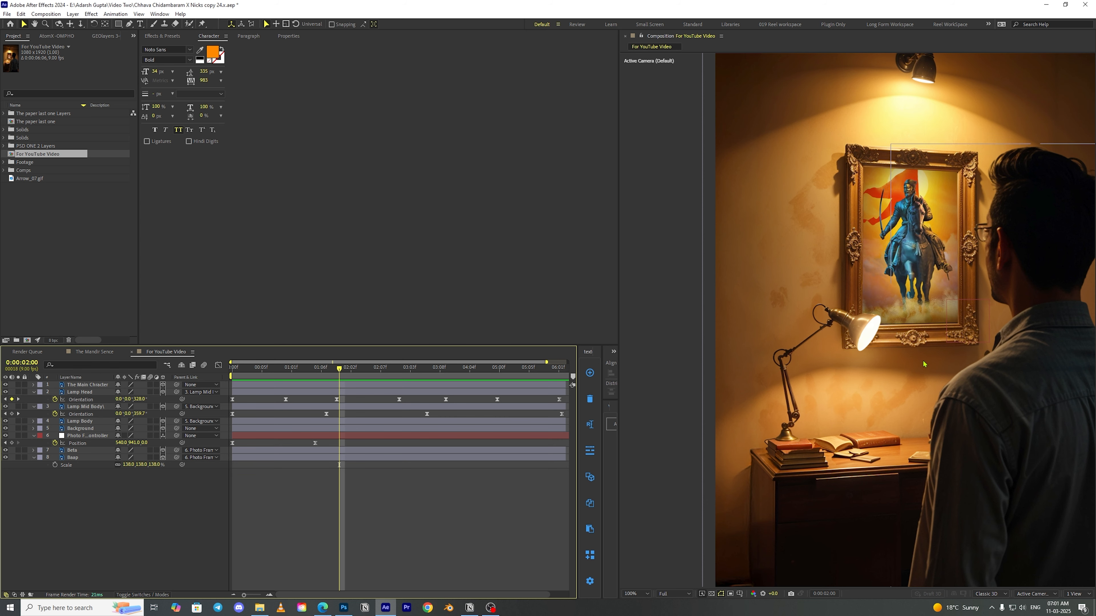
pyautogui.press(',')
pyautogui.press(',')
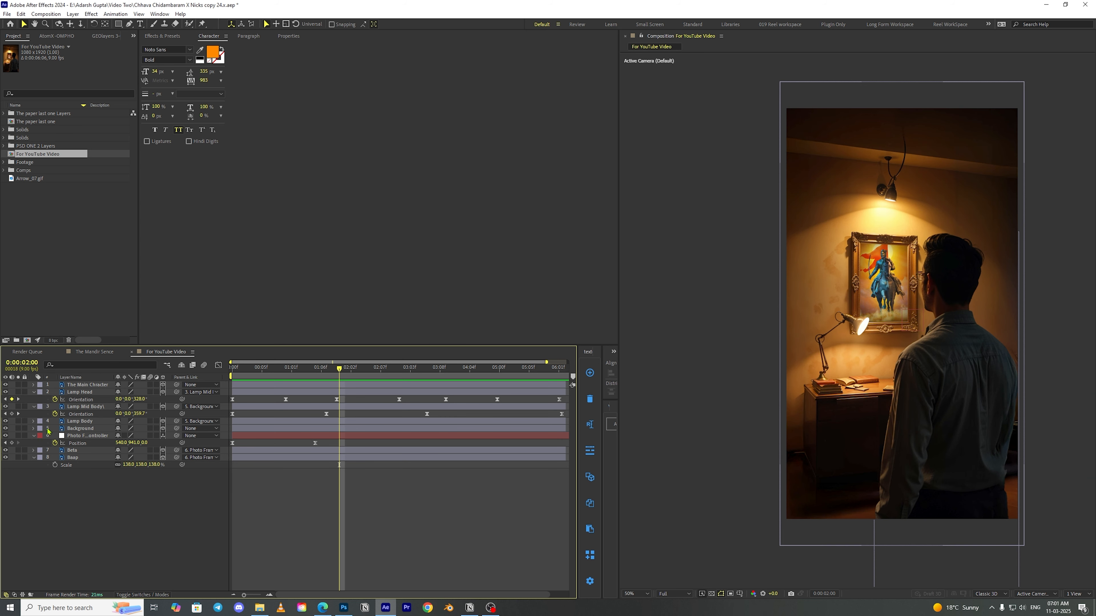
pyautogui.hotkey('ctrl', 's')
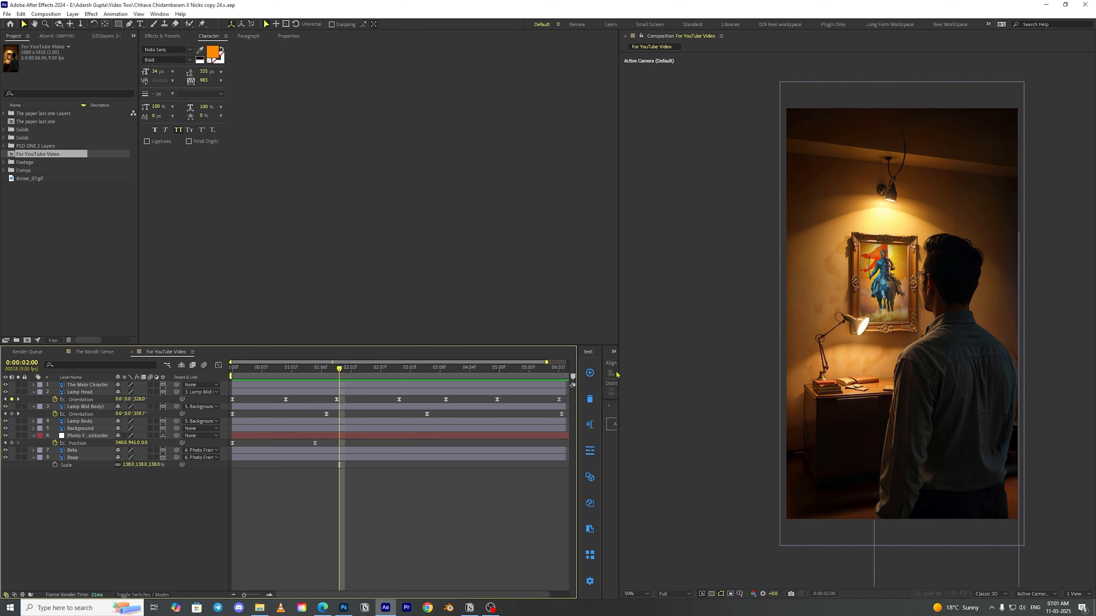
# Open the Auto Savior extension docked beside Align, dismiss its update notice, and play the composition from the start
pyautogui.moveTo(618, 371); pyautogui.dragTo(703, 377)
pyautogui.click(160, 14)
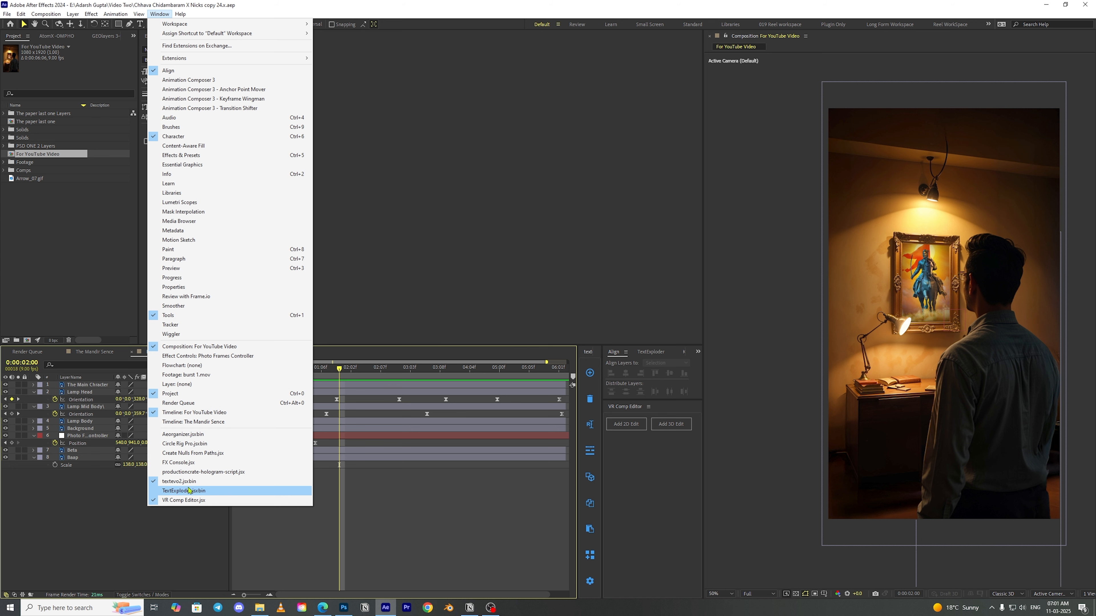
pyautogui.moveTo(255, 62)
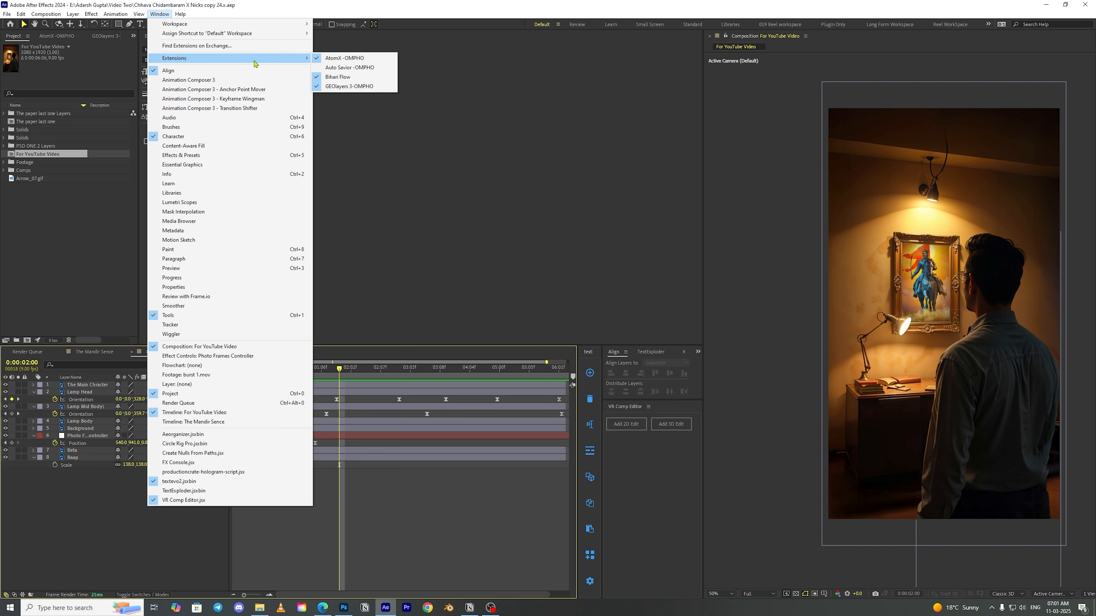
pyautogui.click(332, 68)
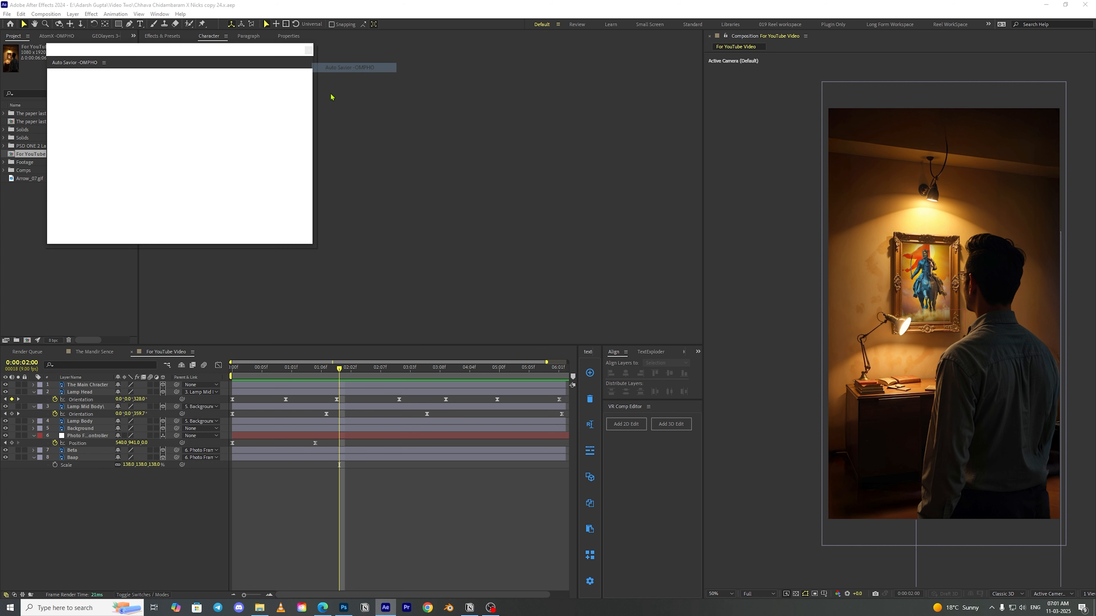
pyautogui.moveTo(72, 69); pyautogui.dragTo(624, 378)
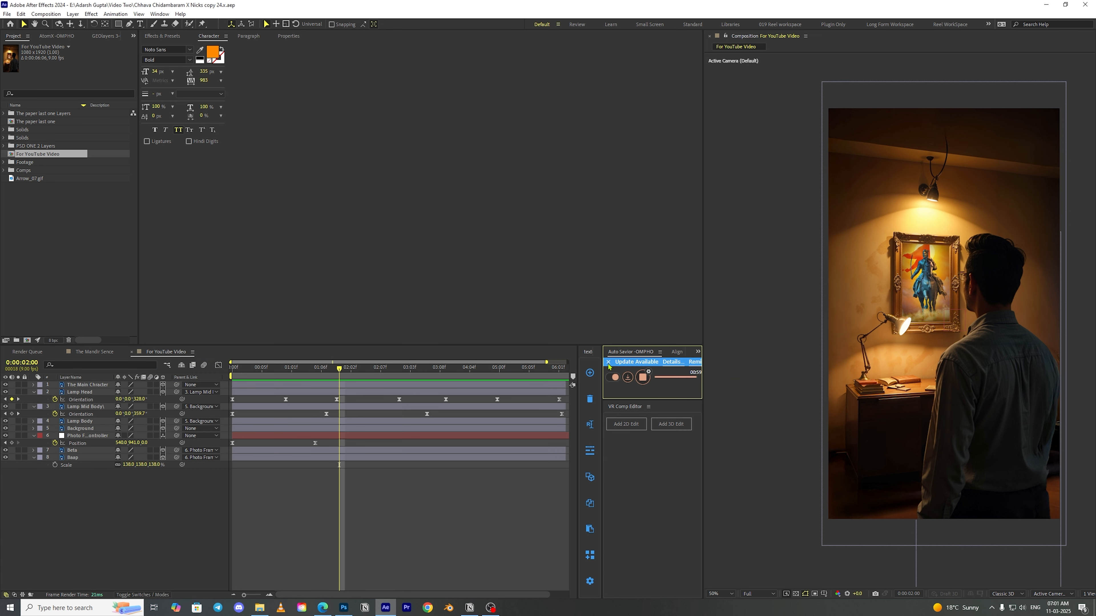
pyautogui.click(609, 362)
pyautogui.click(388, 483)
pyautogui.press('space')
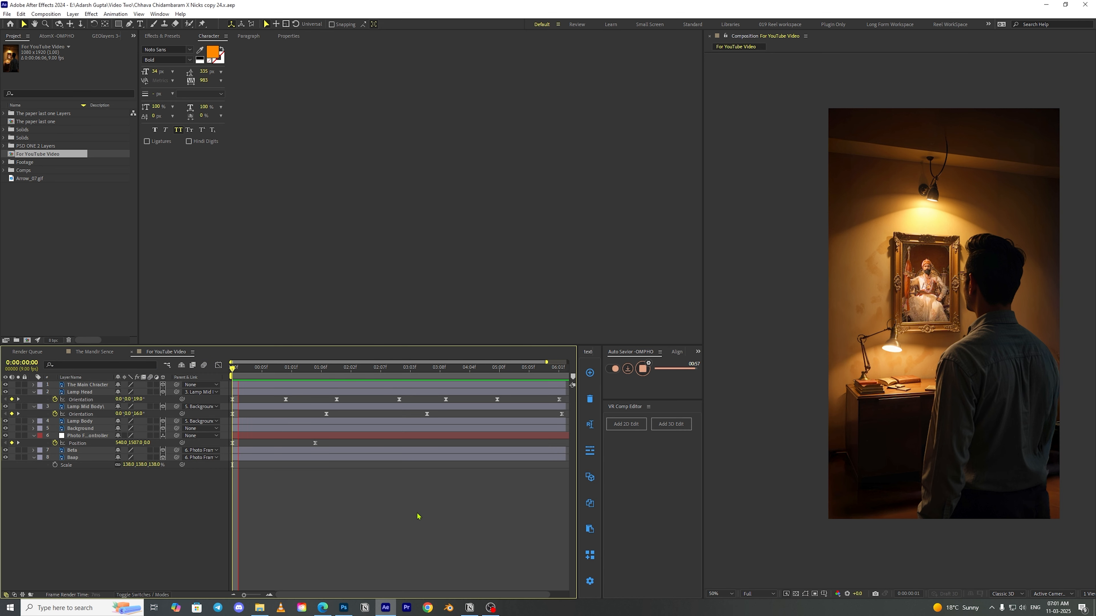
# Collapse the revealed properties of all layers and preview the composition
pyautogui.press('space')
pyautogui.hotkey('ctrl', 'a')
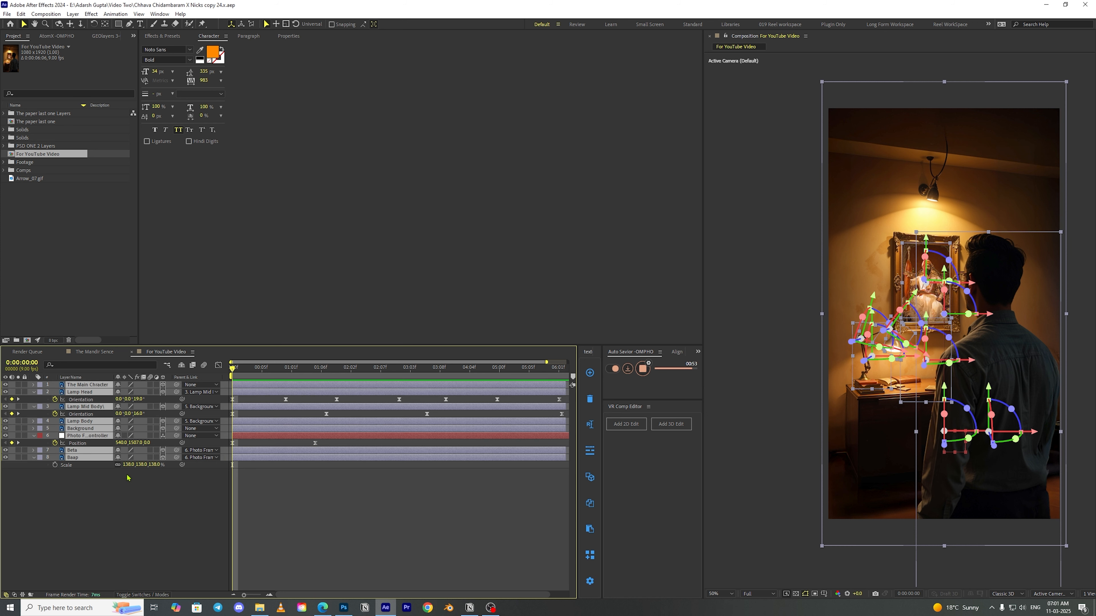
pyautogui.press('u')
pyautogui.click(114, 492)
pyautogui.press('space')
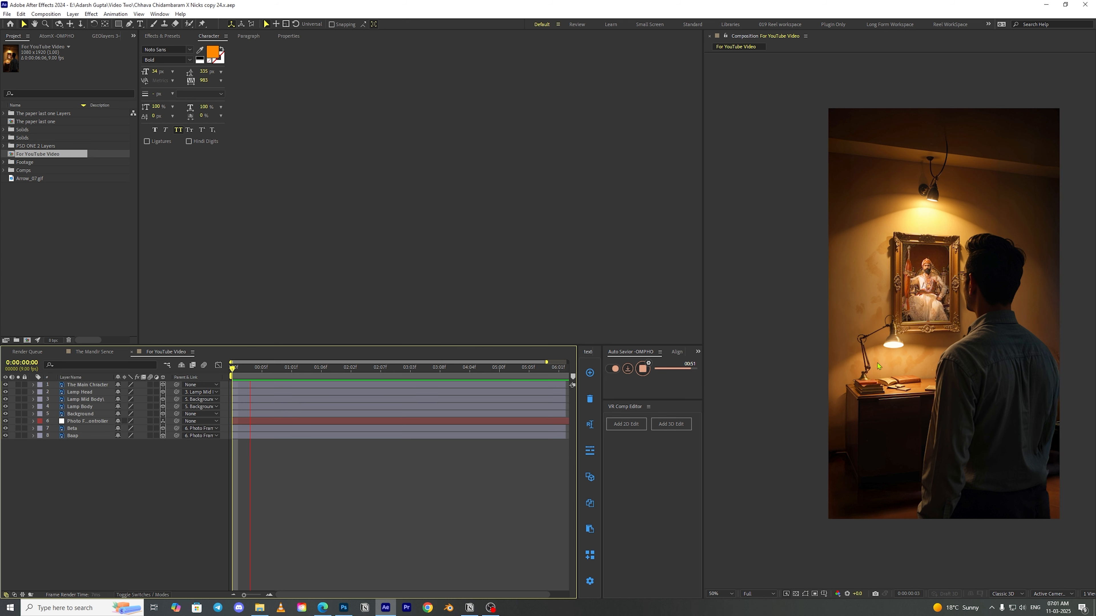
pyautogui.press('space')
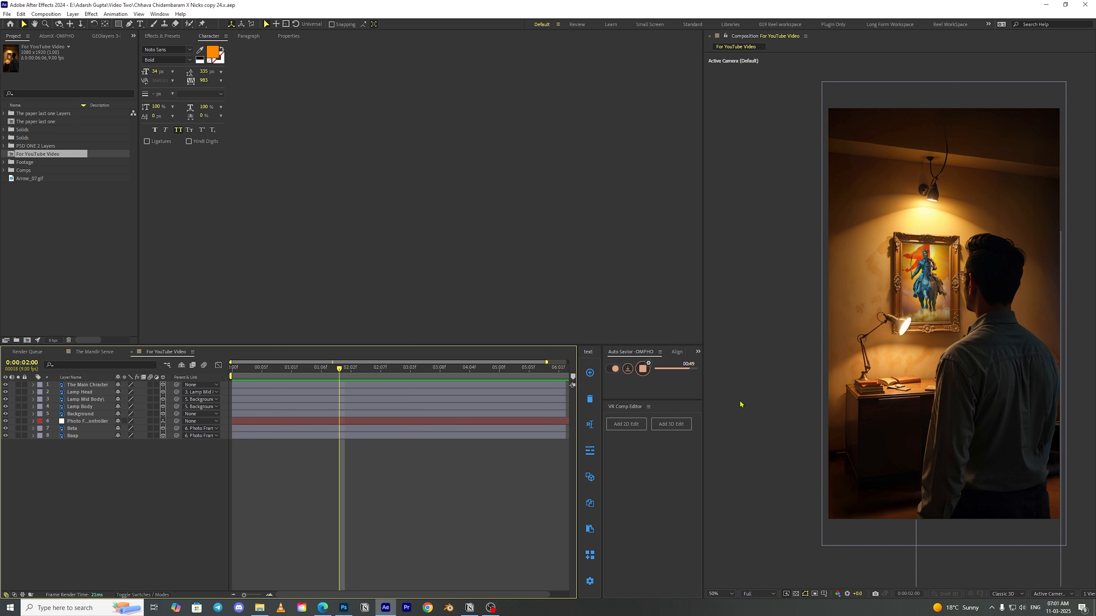
pyautogui.click(1031, 383)
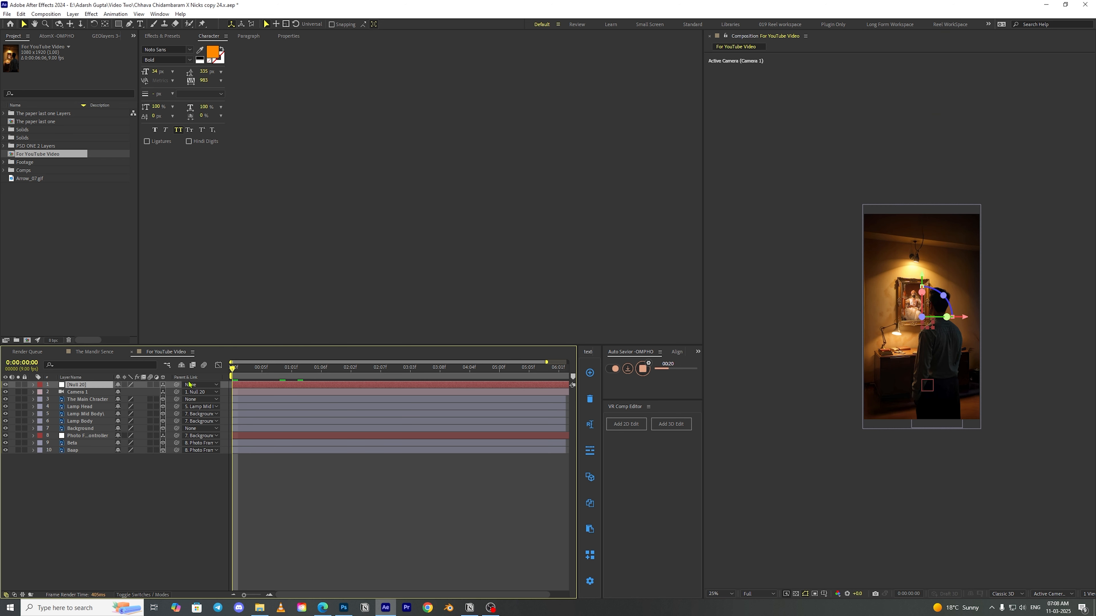
# Delete the topmost null and Camera 1, and play the composition from the start without them
pyautogui.press('Delete')
pyautogui.click(110, 393)
pyautogui.click(99, 386)
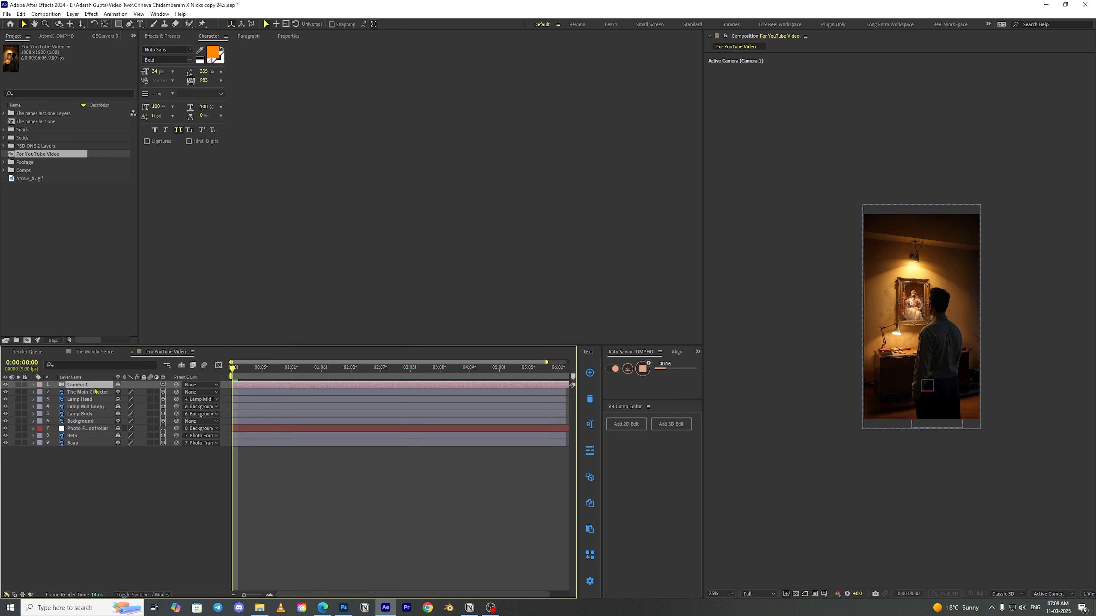
pyautogui.press('Delete')
pyautogui.moveTo(235, 372)
pyautogui.mouseDown()
pyautogui.moveTo(200, 377)
pyautogui.moveTo(224, 376)
pyautogui.mouseUp()
pyautogui.press('space')
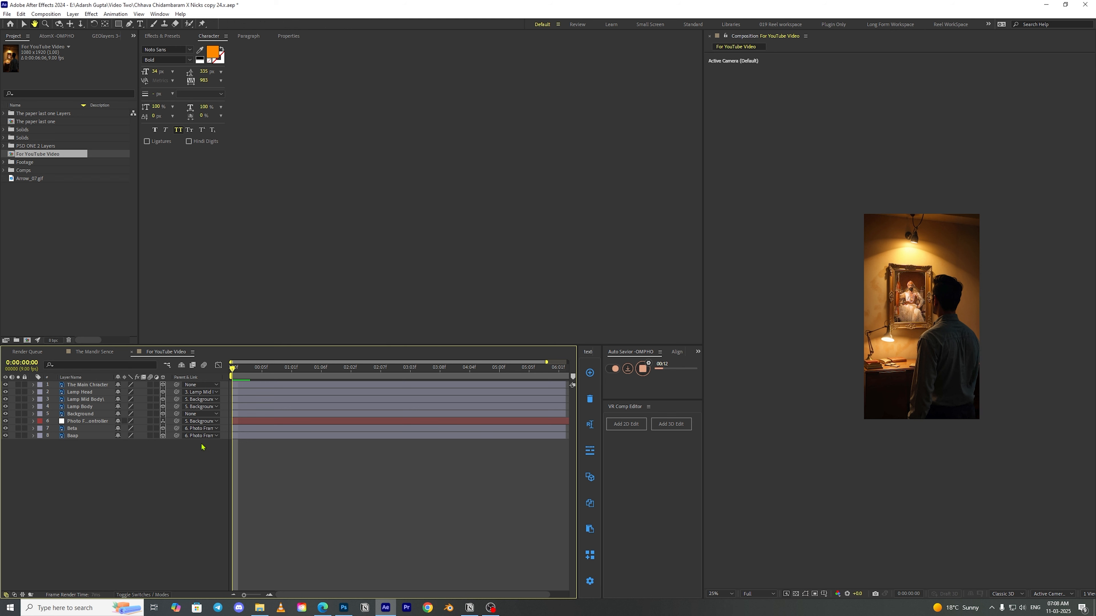
# Create a new one-node camera in the composition, choosing its lens preset
pyautogui.rightClick(99, 465)
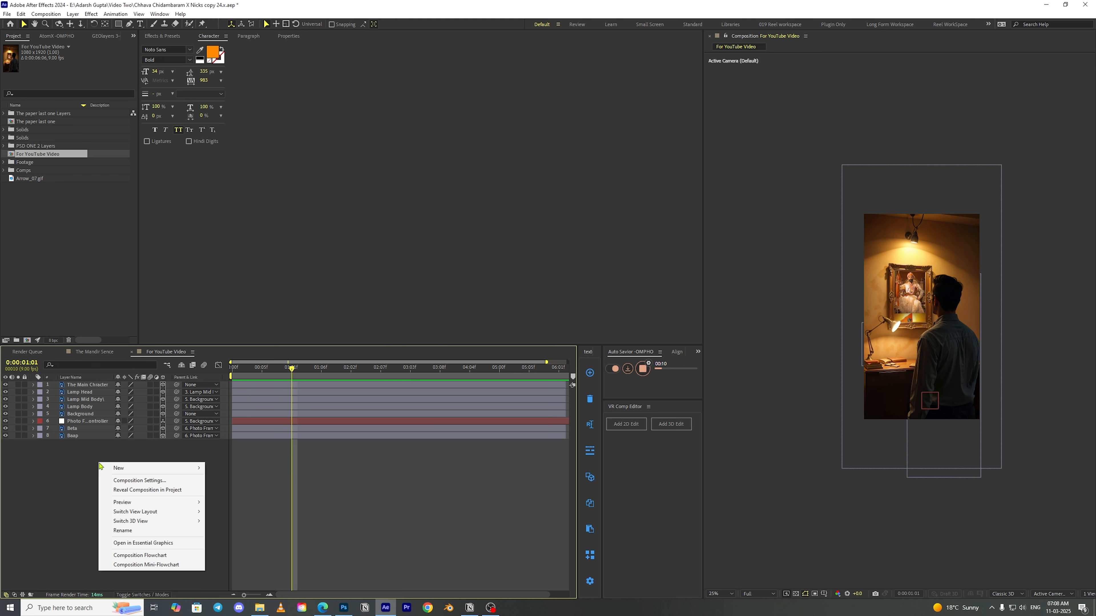
pyautogui.moveTo(118, 468)
pyautogui.click(224, 507)
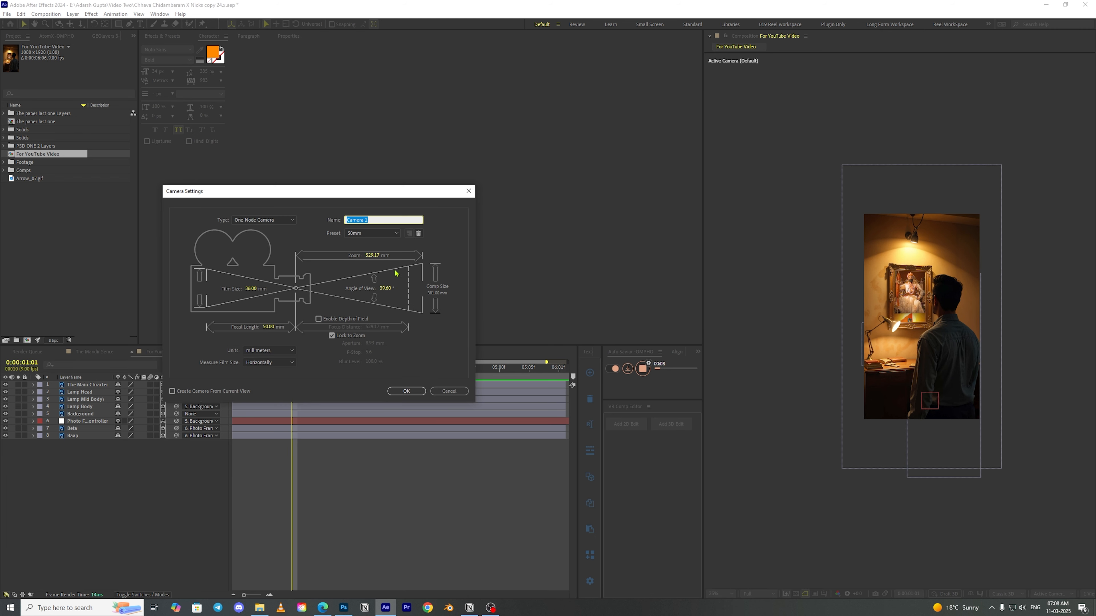
pyautogui.click(370, 234)
pyautogui.click(361, 303)
pyautogui.click(278, 221)
pyautogui.click(276, 230)
pyautogui.click(406, 391)
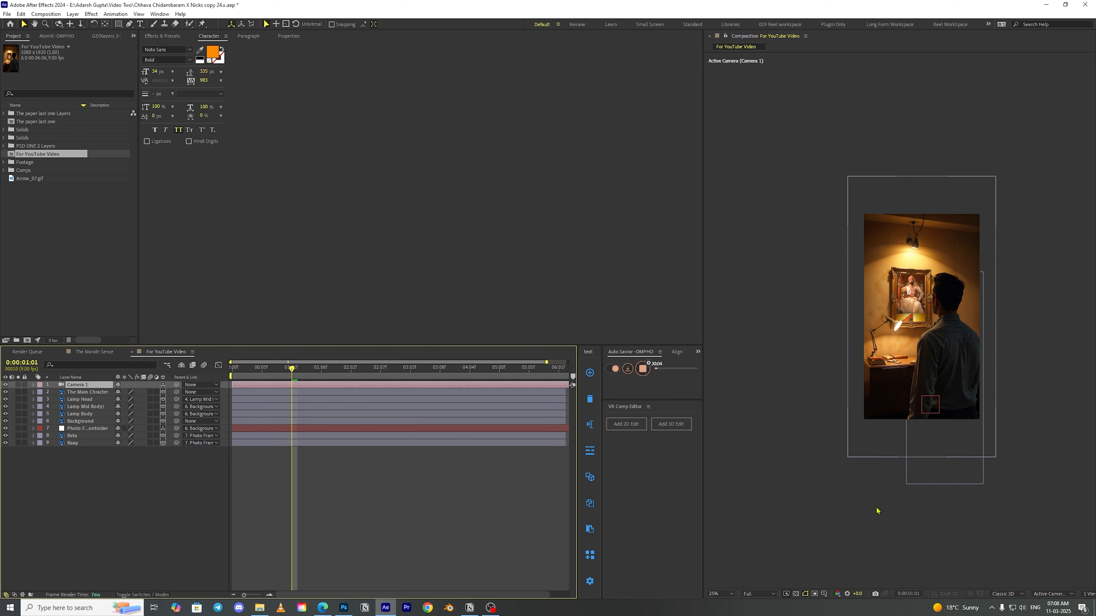
# Create a 3D null object and parent Camera 1 to it
pyautogui.rightClick(98, 488)
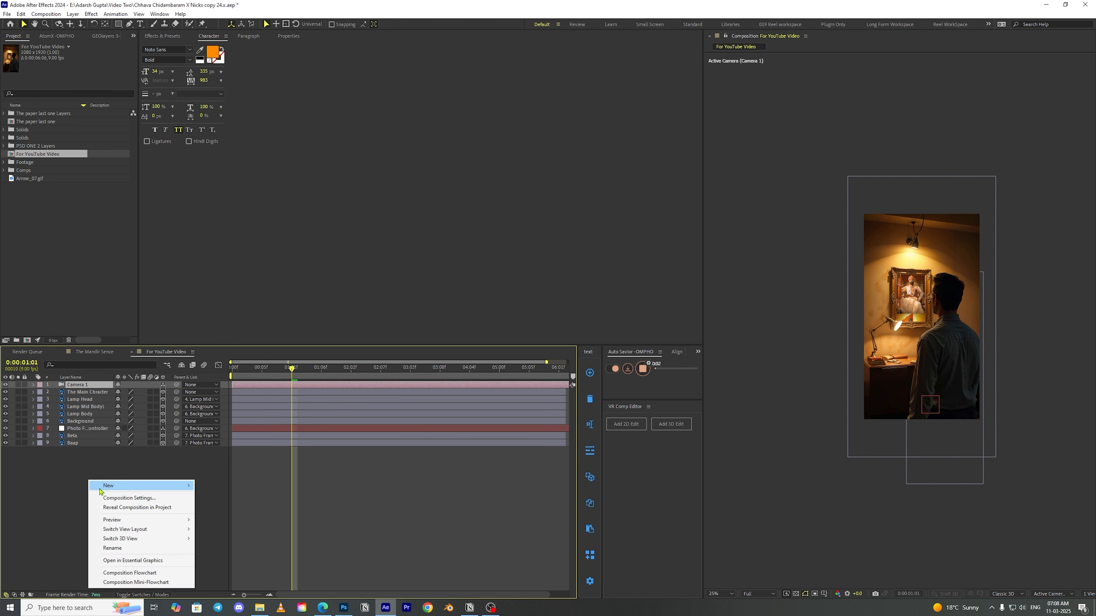
pyautogui.moveTo(101, 487)
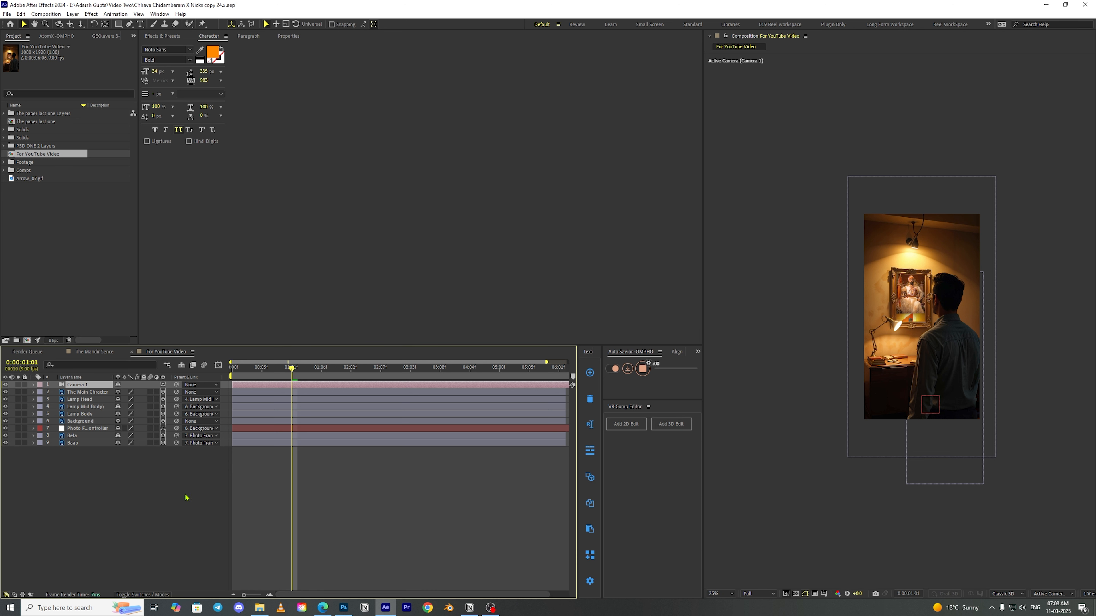
pyautogui.rightClick(185, 384)
pyautogui.moveTo(206, 391)
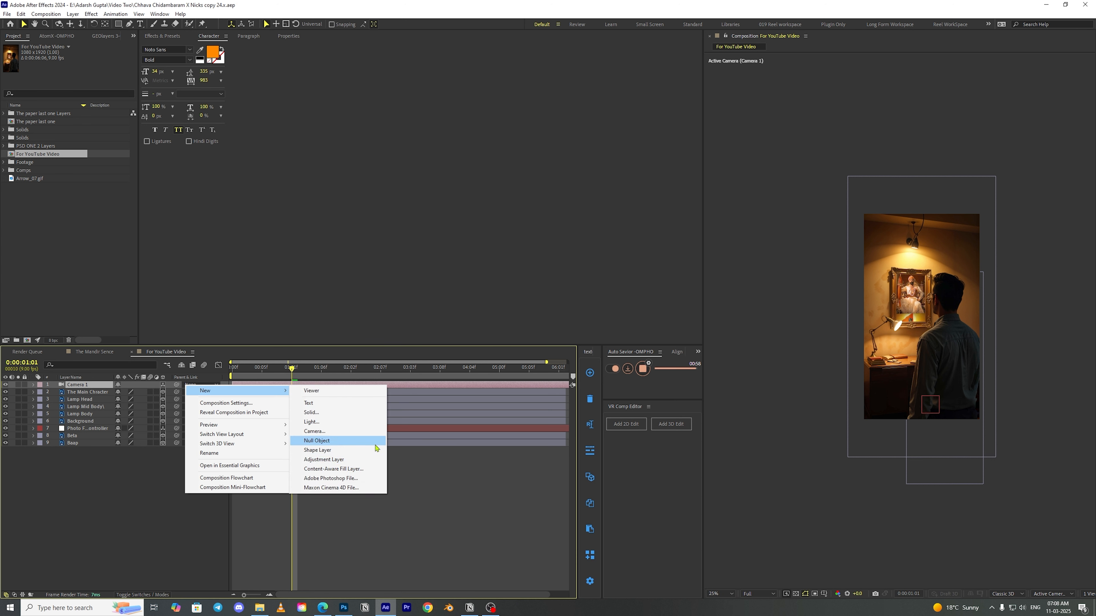
pyautogui.click(343, 441)
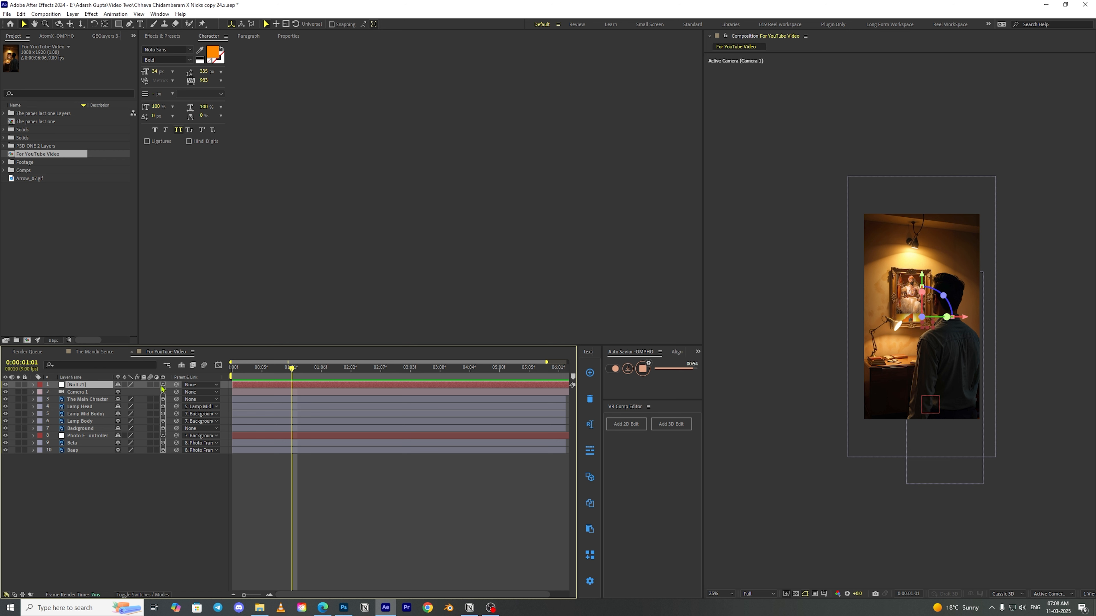
pyautogui.moveTo(176, 393); pyautogui.dragTo(91, 386)
# Return to the start, duplicate the camera null, and parent the original null to the duplicate
pyautogui.press('Home')
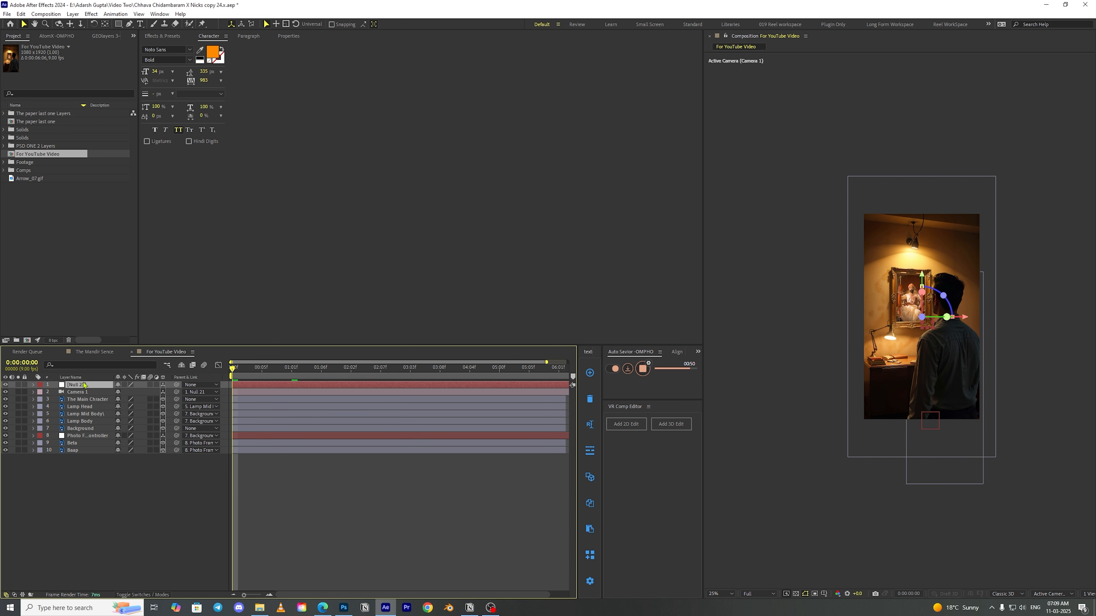
pyautogui.hotkey('ctrl', 'd')
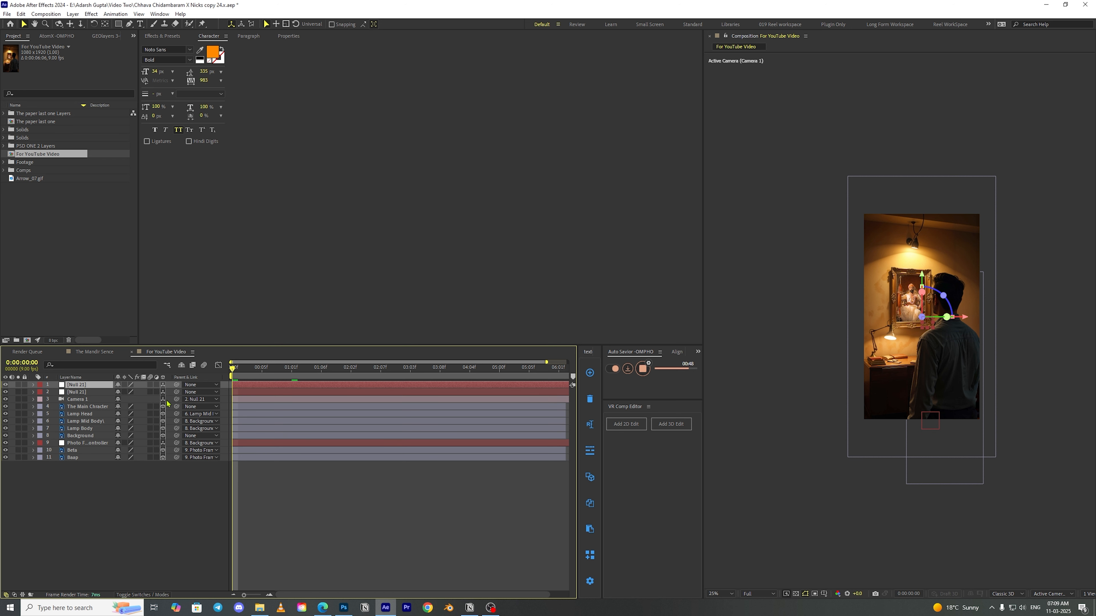
pyautogui.click(81, 392)
pyautogui.moveTo(177, 392); pyautogui.dragTo(83, 386)
# Keyframe the lower null's Position at the start and set it to -109, 0, 711 at 0:00:01:07
pyautogui.hotkey('alt', 'shift', 'p')
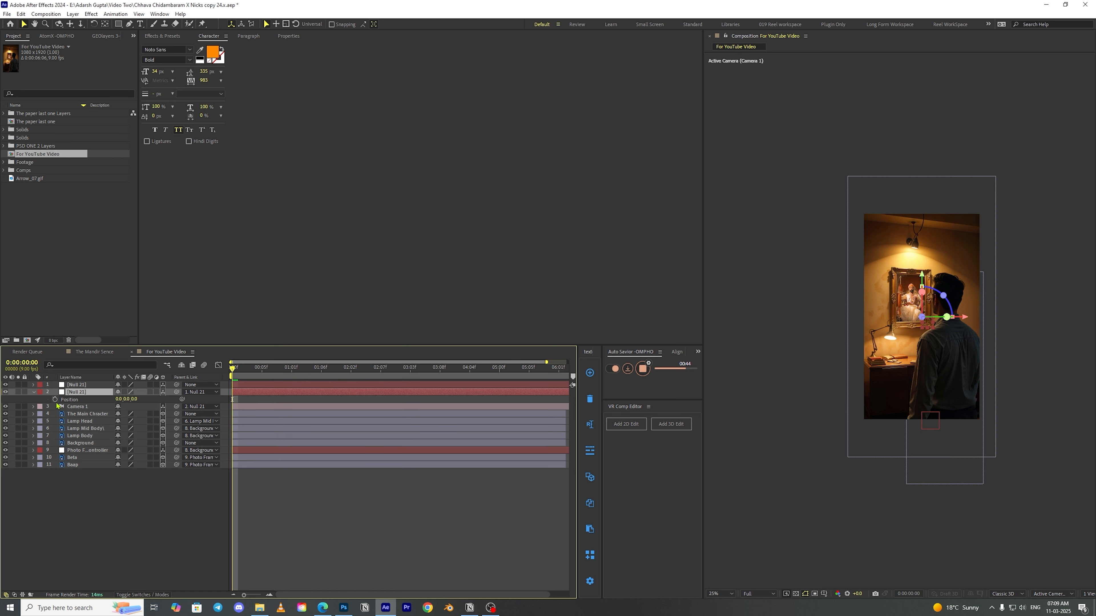
pyautogui.moveTo(230, 370); pyautogui.dragTo(327, 368)
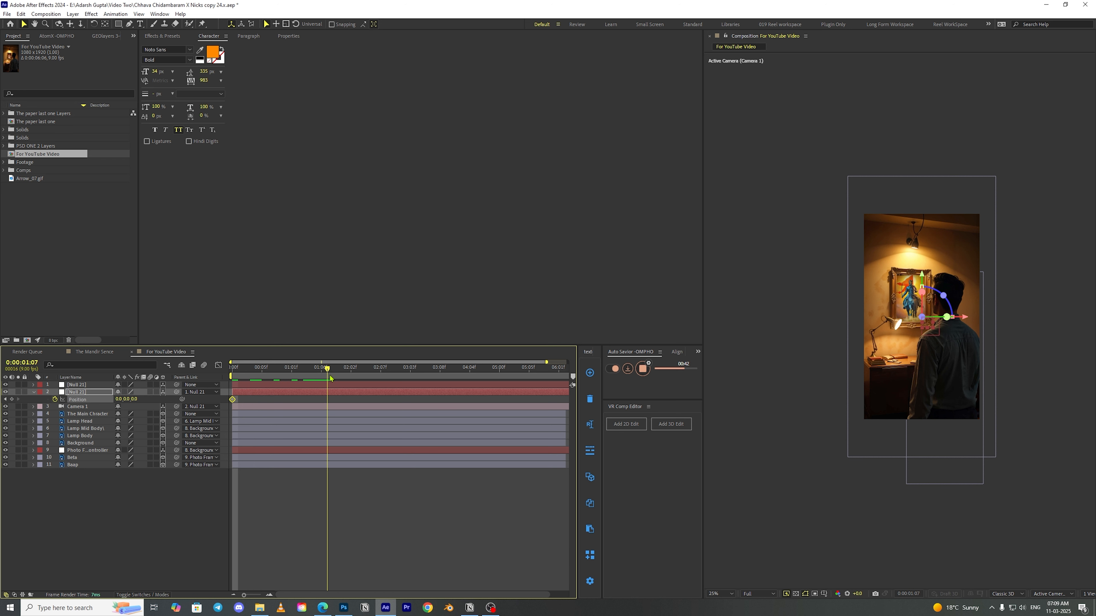
pyautogui.moveTo(135, 399); pyautogui.dragTo(74, 401)
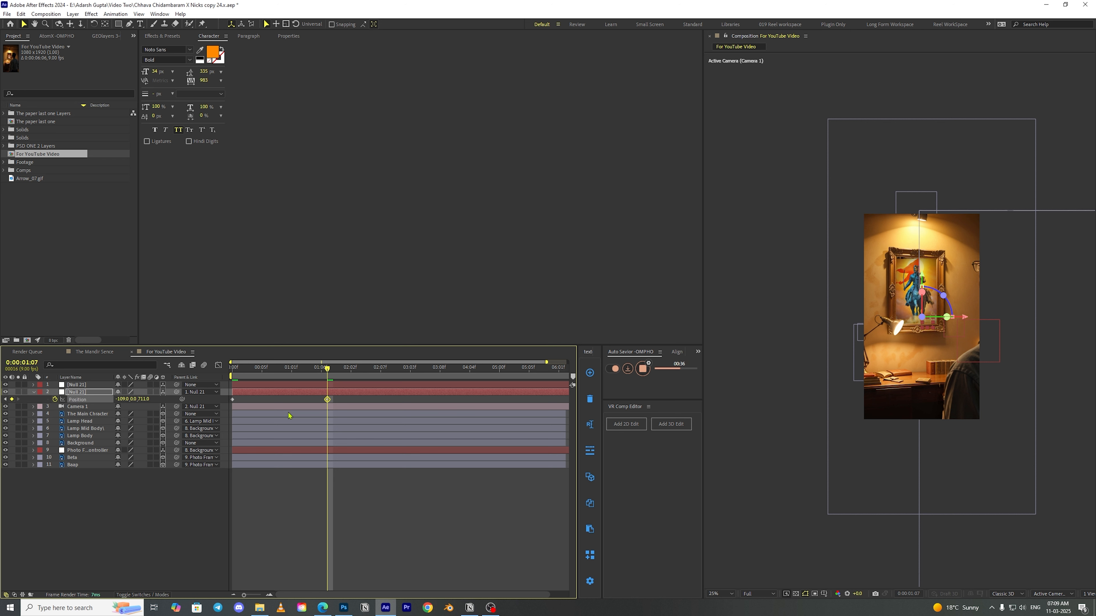
# Easy-ease the lower null's two Position keyframes, reshape their easing curve in the graph, and preview the camera move
pyautogui.moveTo(342, 405); pyautogui.dragTo(228, 402)
pyautogui.press('F9')
pyautogui.click(218, 365)
pyautogui.moveTo(369, 460); pyautogui.dragTo(273, 474)
pyautogui.moveTo(273, 369); pyautogui.dragTo(224, 372)
pyautogui.click(218, 365)
pyautogui.press('space')
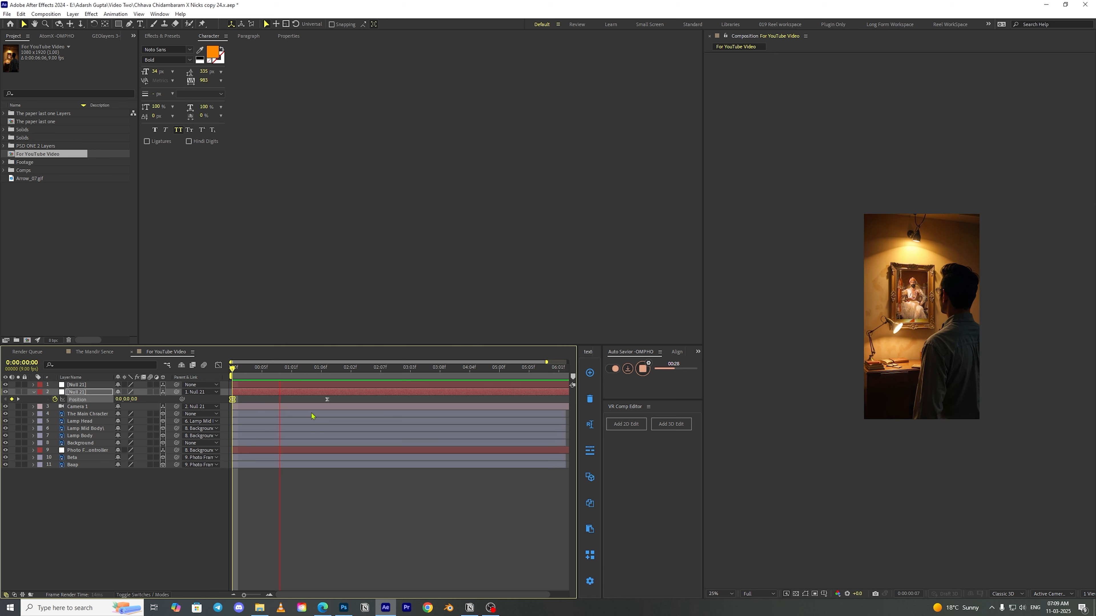
pyautogui.press('space')
# Slow the camera move by shifting the lower null's last Position keyframe to about 0:00:03:02, and preview it
pyautogui.moveTo(327, 399); pyautogui.dragTo(404, 406)
pyautogui.click(371, 401)
pyautogui.moveTo(316, 370); pyautogui.dragTo(186, 390)
pyautogui.press('space')
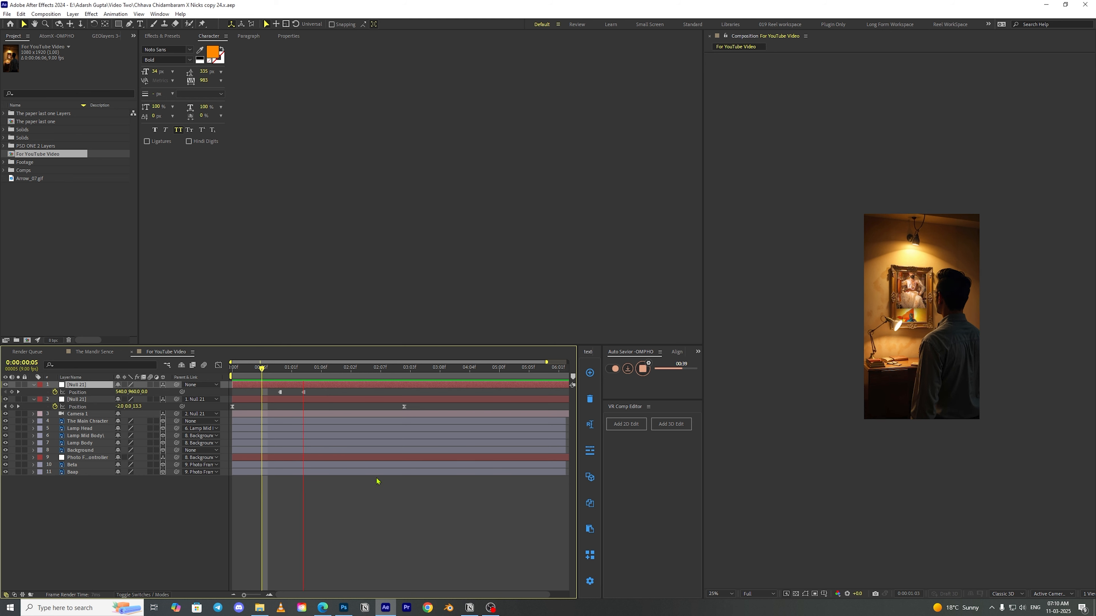
pyautogui.press('space')
# Set the lower null's Position Z to -659 at its first keyframe and preview the composition
pyautogui.moveTo(335, 371); pyautogui.dragTo(268, 374)
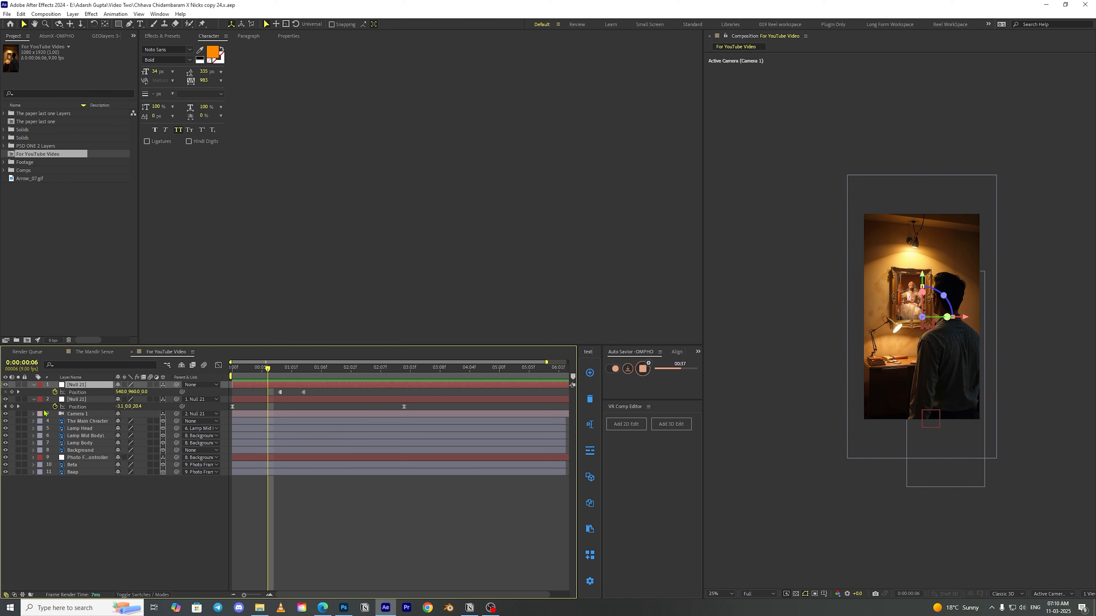
pyautogui.click(4, 407)
pyautogui.moveTo(133, 407); pyautogui.dragTo(37, 407)
pyautogui.click(316, 564)
pyautogui.press('space')
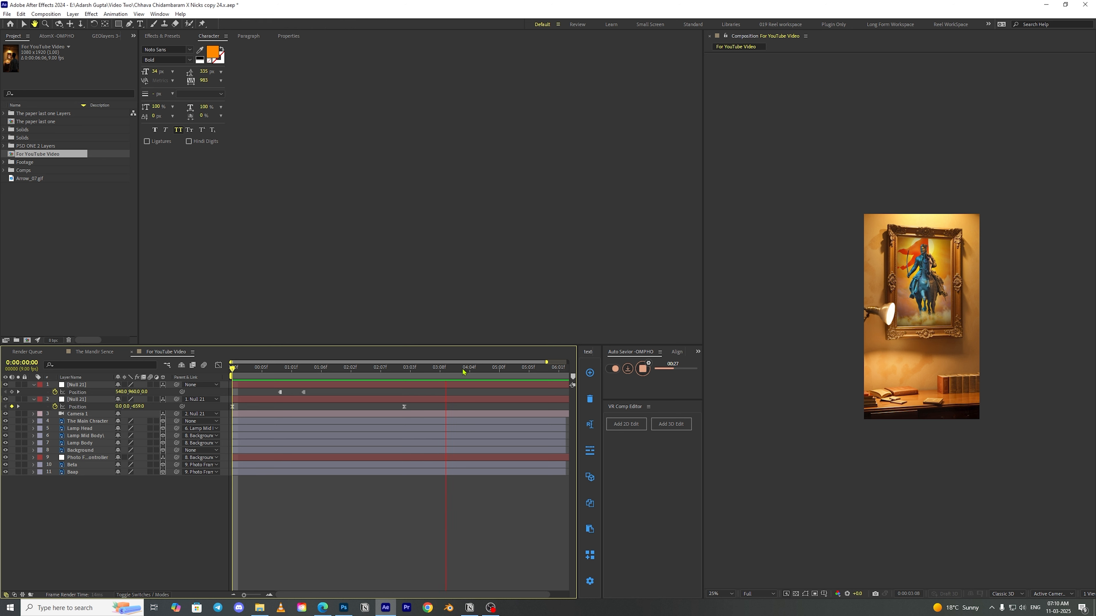
pyautogui.press('space')
# Move the lower null's last Position keyframe near the timeline's end and trim the composition to its work area, previewing the result
pyautogui.moveTo(404, 407); pyautogui.dragTo(545, 378)
pyautogui.rightClick(527, 376)
pyautogui.click(556, 401)
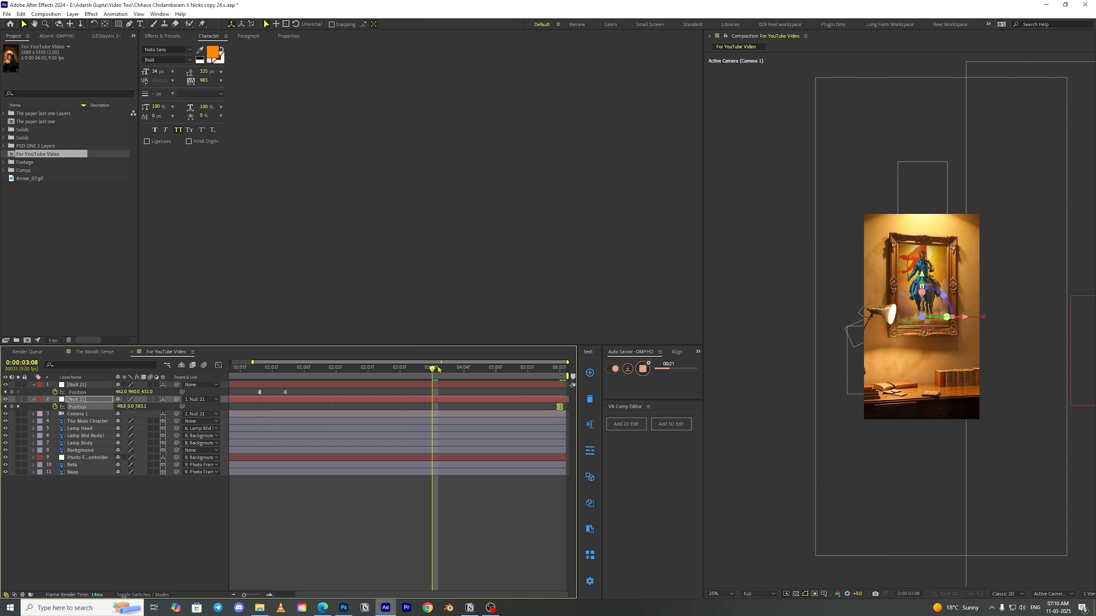
pyautogui.press('Home')
pyautogui.press('space')
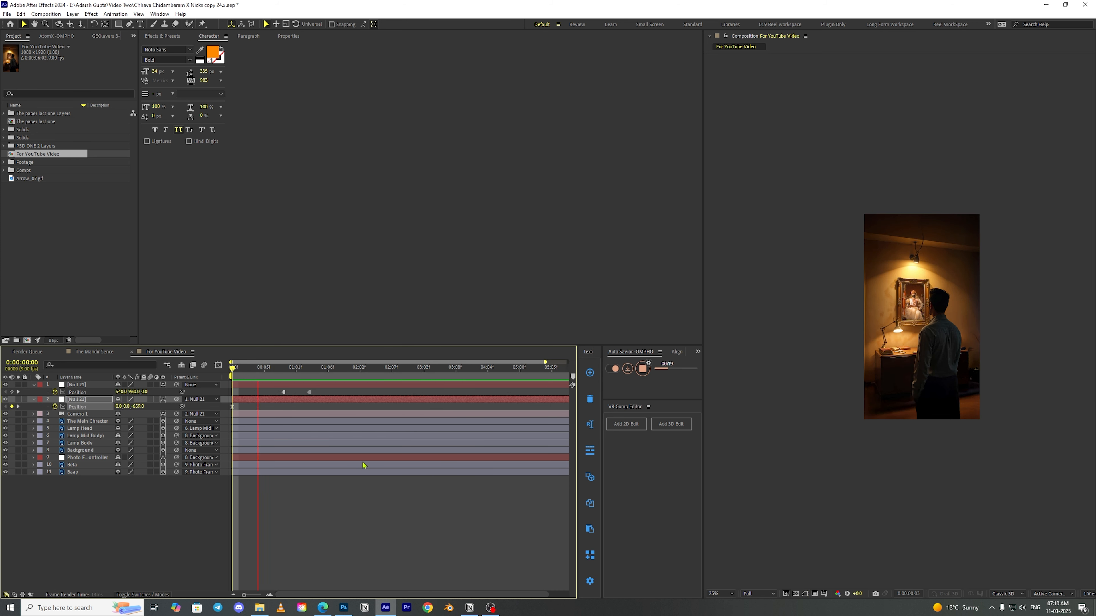
# Move the lower null's last Position keyframe back to 0:00:03:01 and preview the composition from the start
pyautogui.click(310, 392)
pyautogui.press('j')
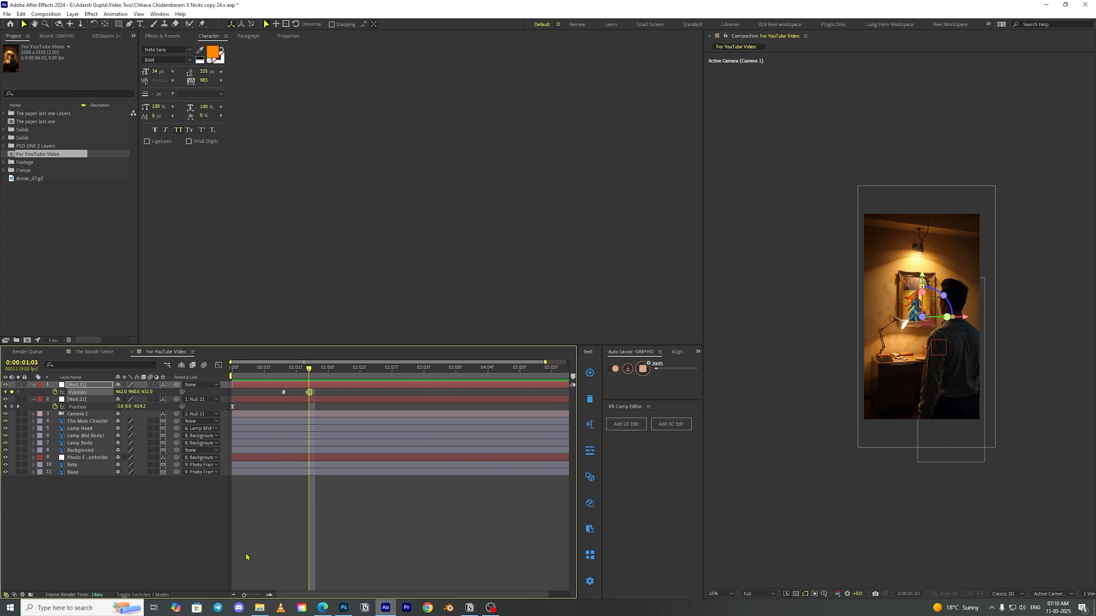
pyautogui.click(235, 596)
pyautogui.moveTo(560, 407); pyautogui.dragTo(399, 407)
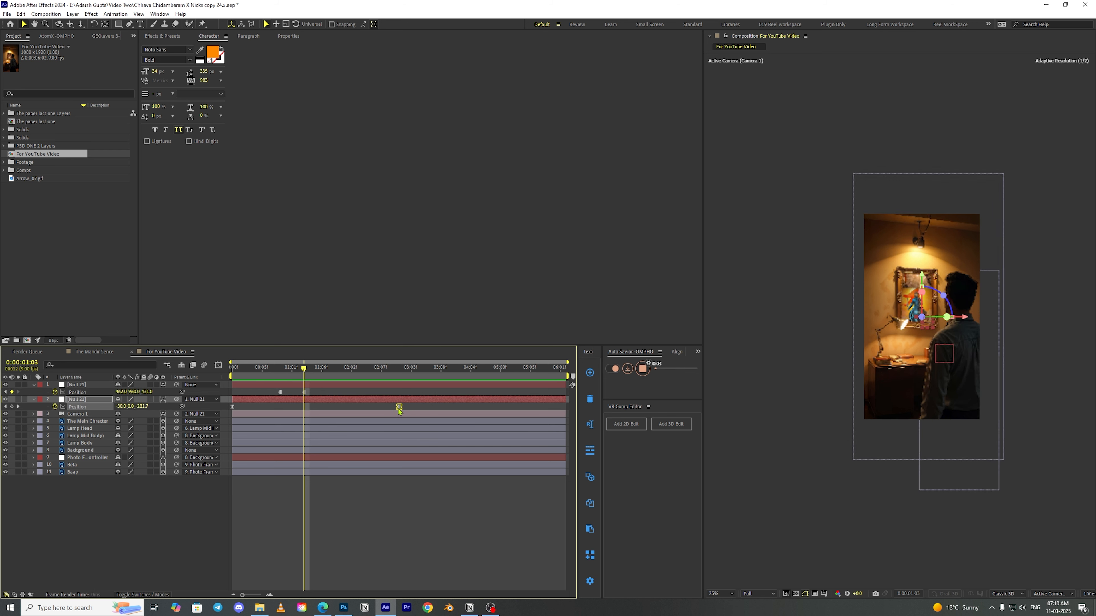
pyautogui.press('Home')
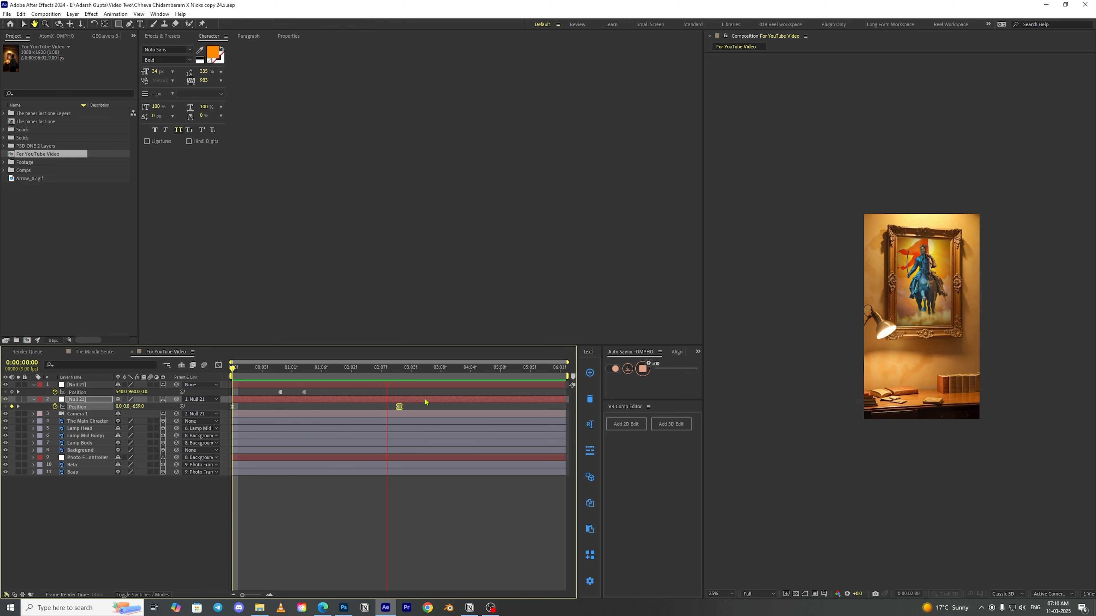
pyautogui.press('space')
# Set the lower null's Position Y to about -141 at 0:00:03:01 and preview the camera move
pyautogui.click(18, 407)
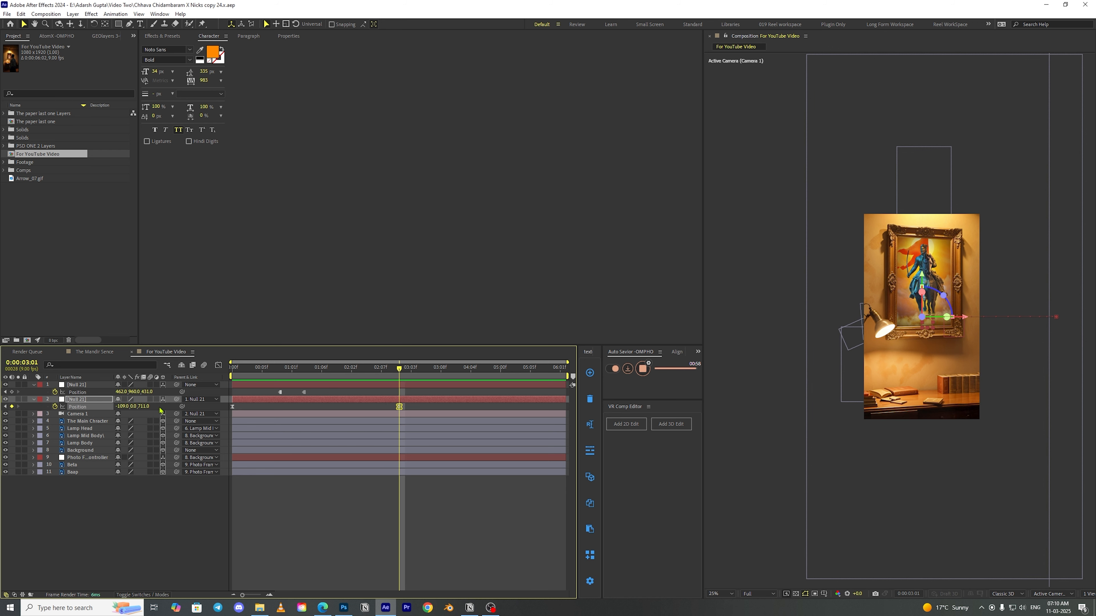
pyautogui.moveTo(133, 407); pyautogui.dragTo(80, 419)
pyautogui.press('space')
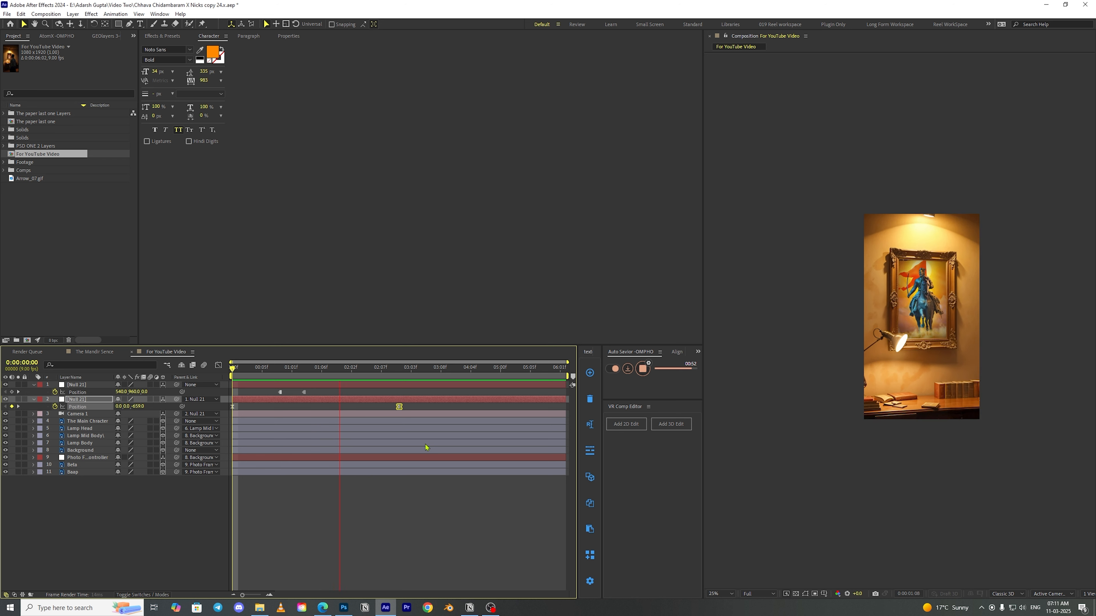
pyautogui.press('space')
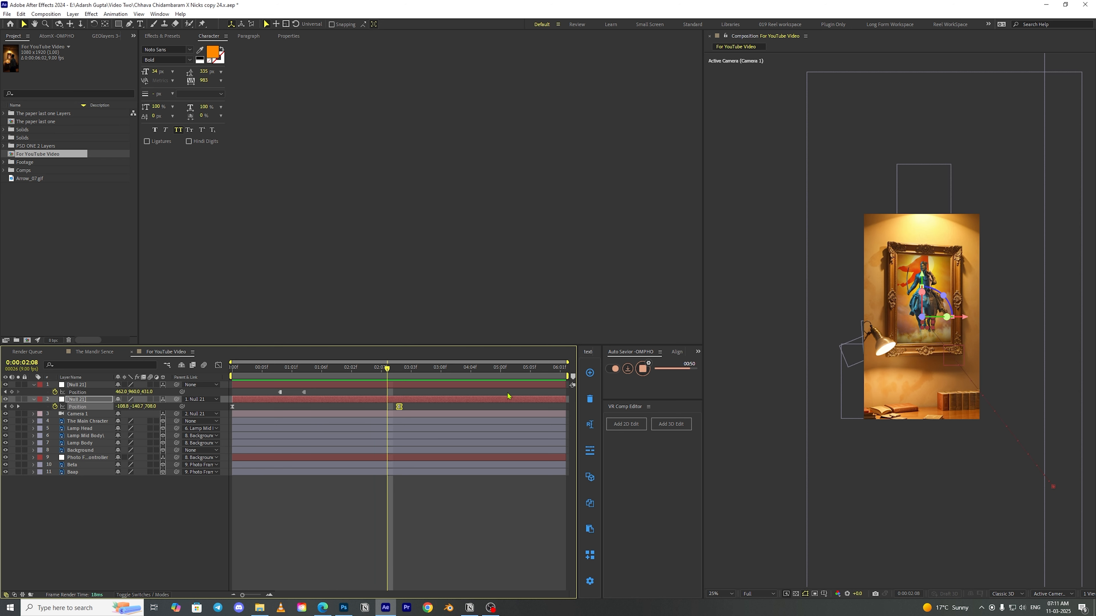
# Duplicate the Background layer and rename the copy Flicker
pyautogui.click(86, 486)
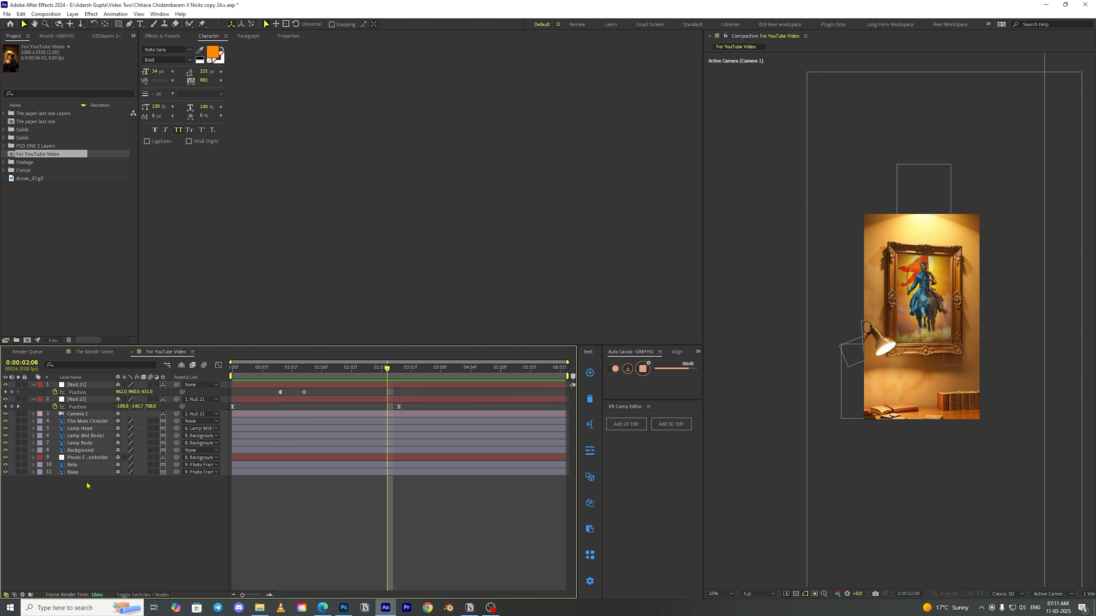
pyautogui.click(78, 451)
pyautogui.hotkey('ctrl', 'd')
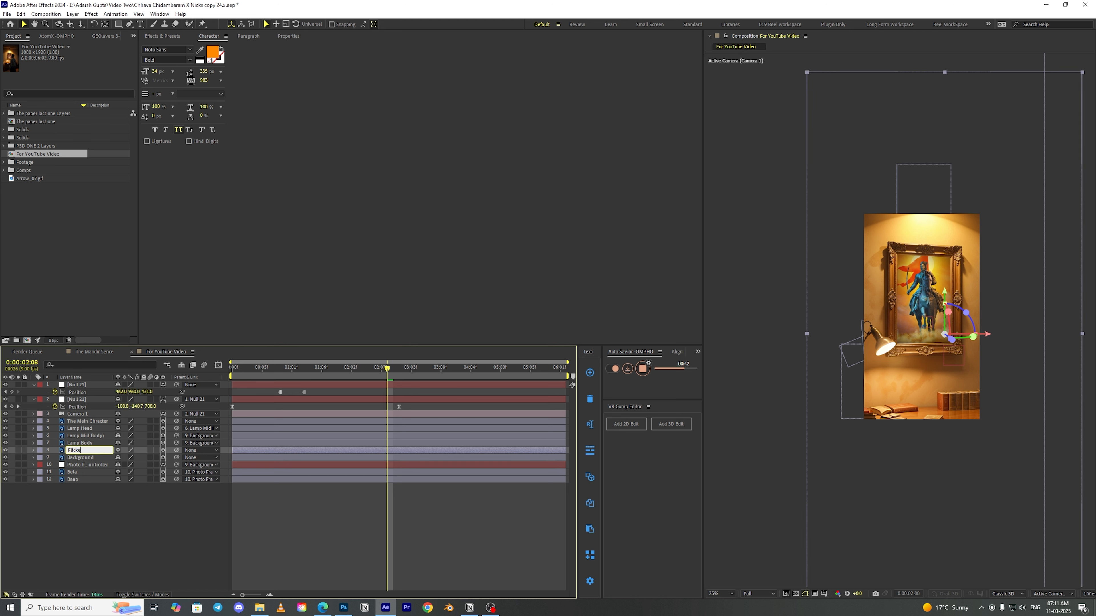
# Try to apply an Exposure effect to the Flicker layer, and undo the applied effect
pyautogui.hotkey('ctrl', 'space')
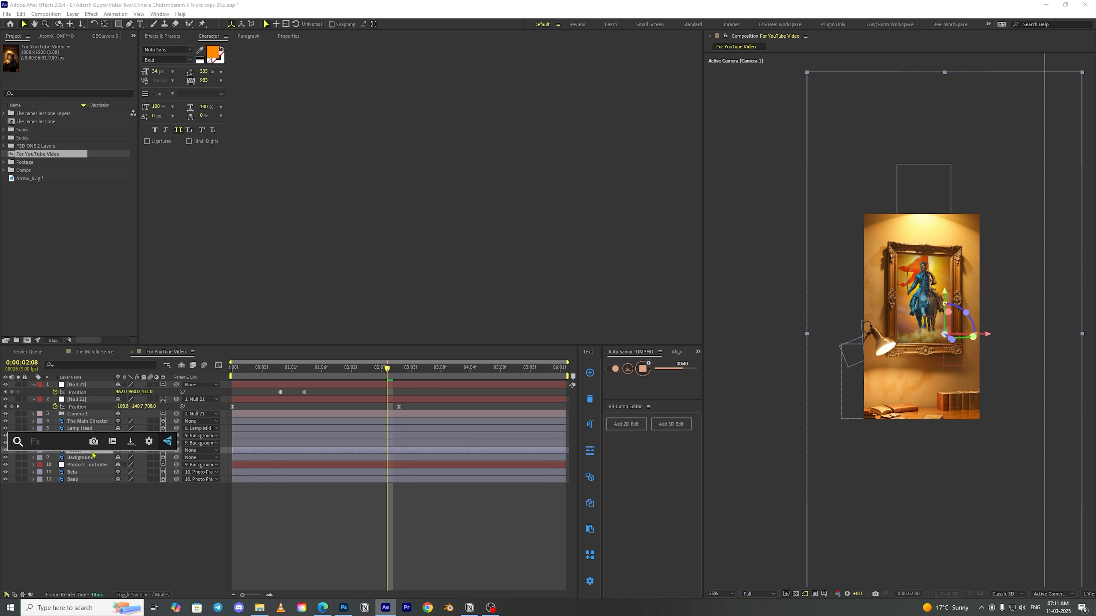
pyautogui.write('ex')
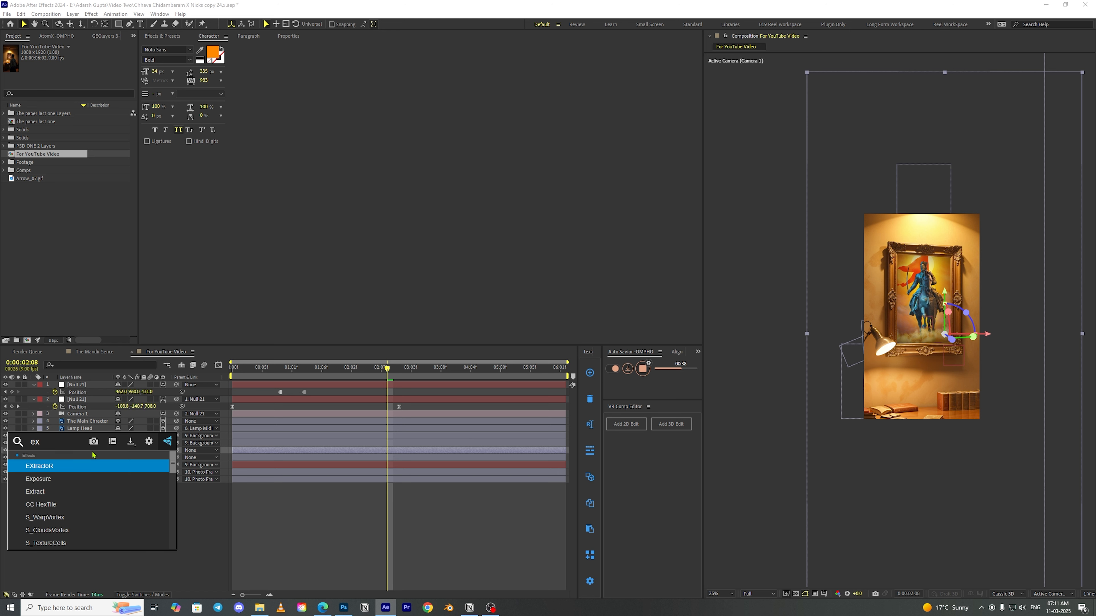
pyautogui.press('Down')
pyautogui.press('Return')
pyautogui.hotkey('ctrl', 'z')
# Apply the Extract effect to the Flicker layer
pyautogui.hotkey('ctrl', 'space')
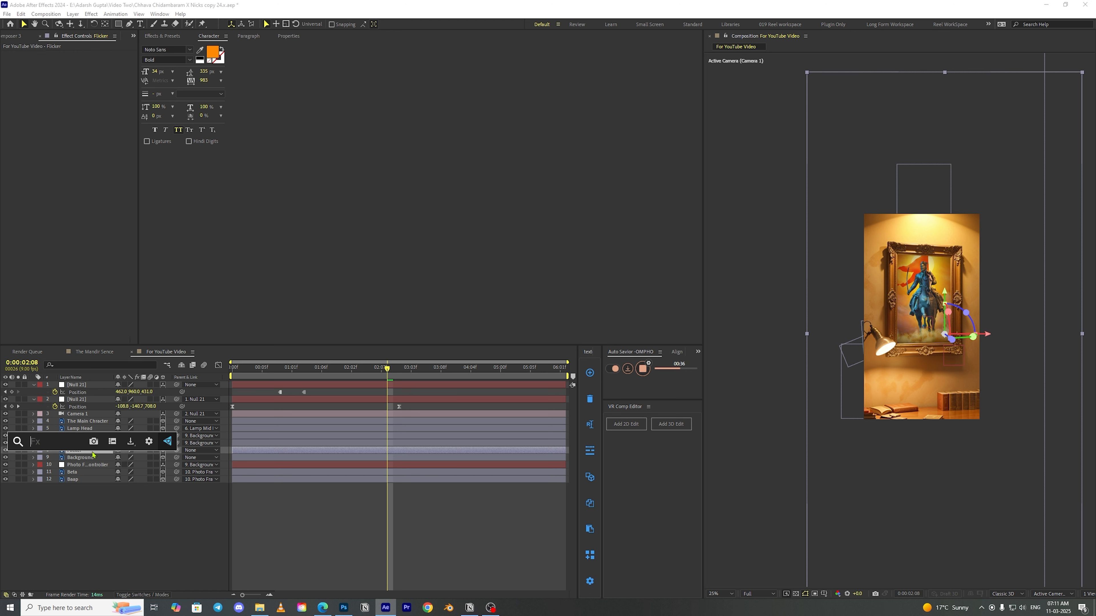
pyautogui.write('extract')
pyautogui.press('Down')
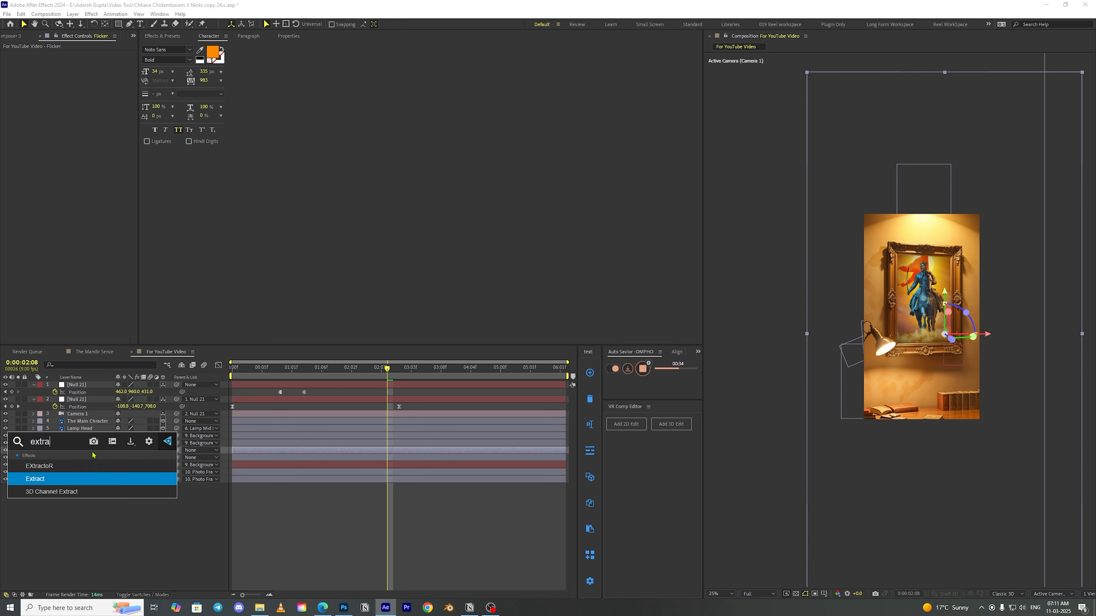
pyautogui.press('Return')
# Hide the Background layer and set the Flicker layer's Extract to Black Point 144 and Black Softness 84
pyautogui.moveTo(21, 104); pyautogui.dragTo(23, 104)
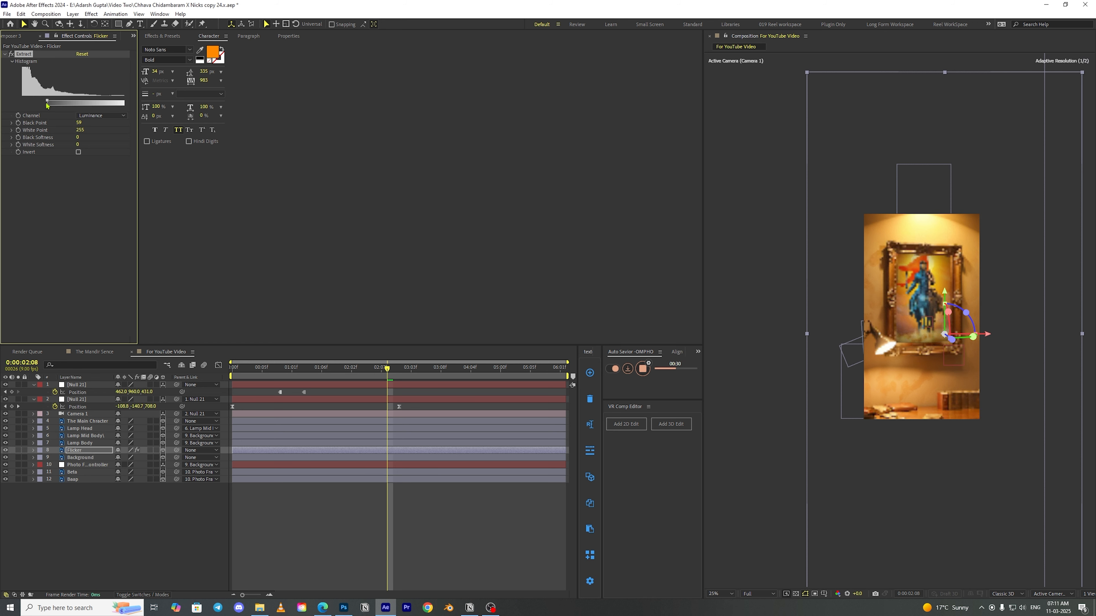
pyautogui.click(5, 458)
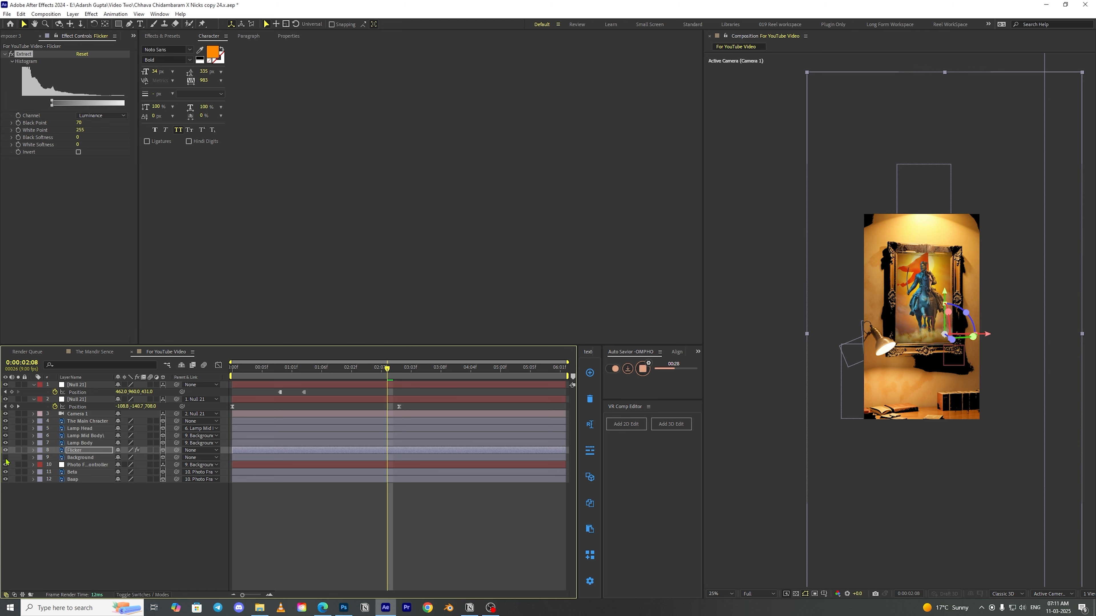
pyautogui.moveTo(52, 105); pyautogui.dragTo(80, 141)
pyautogui.moveTo(65, 102); pyautogui.dragTo(83, 103)
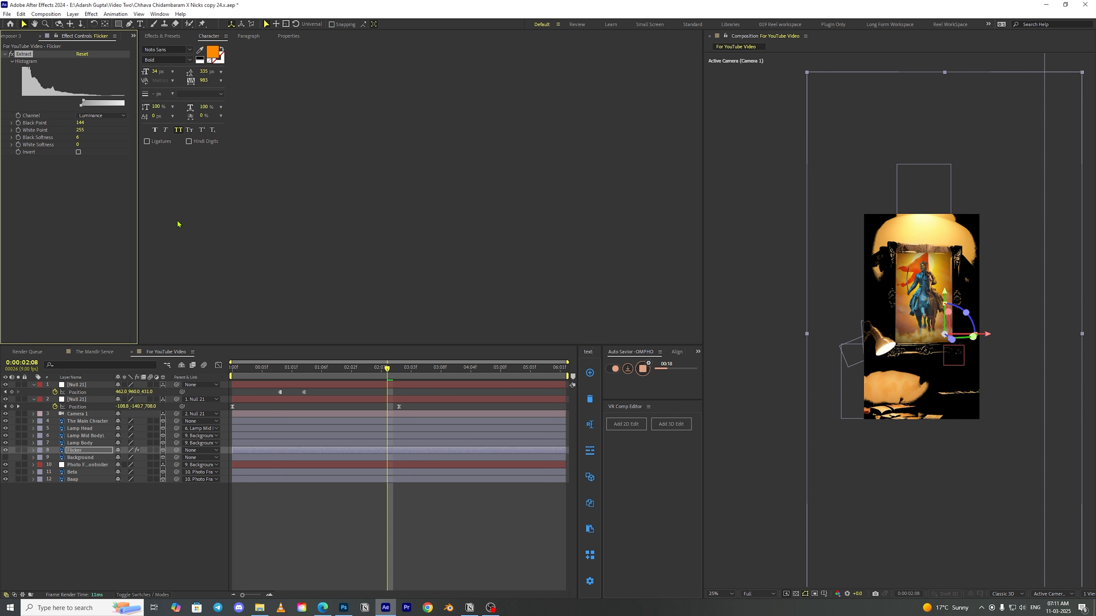
pyautogui.moveTo(325, 370); pyautogui.dragTo(280, 370)
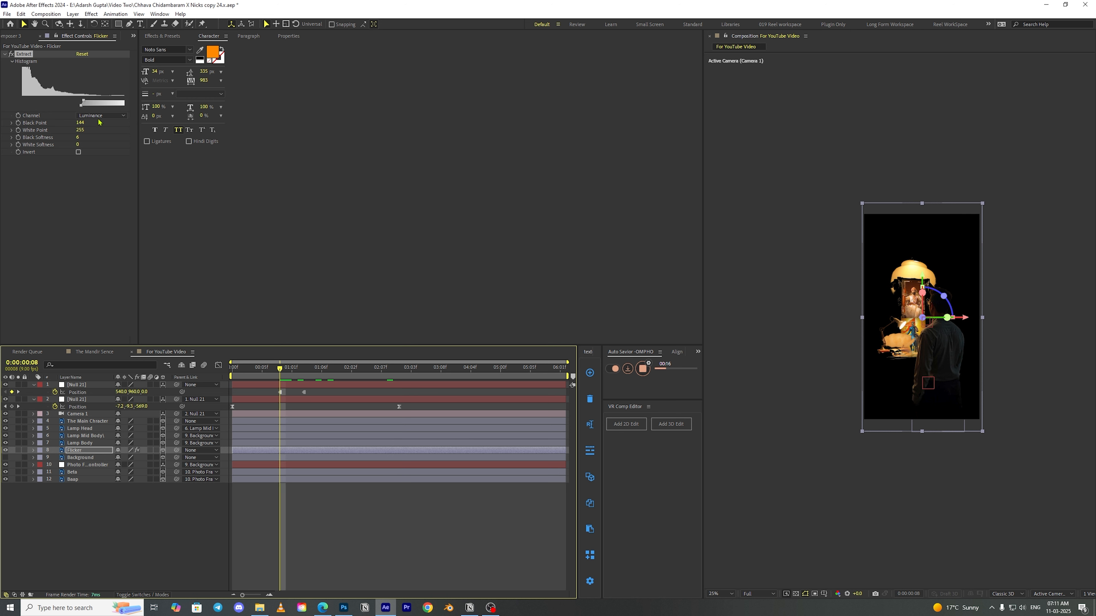
pyautogui.moveTo(78, 138); pyautogui.dragTo(112, 139)
# Apply Deep Glow to the Flicker layer and lower its Exposure to about 0.19
pyautogui.hotkey('ctrl', 'space')
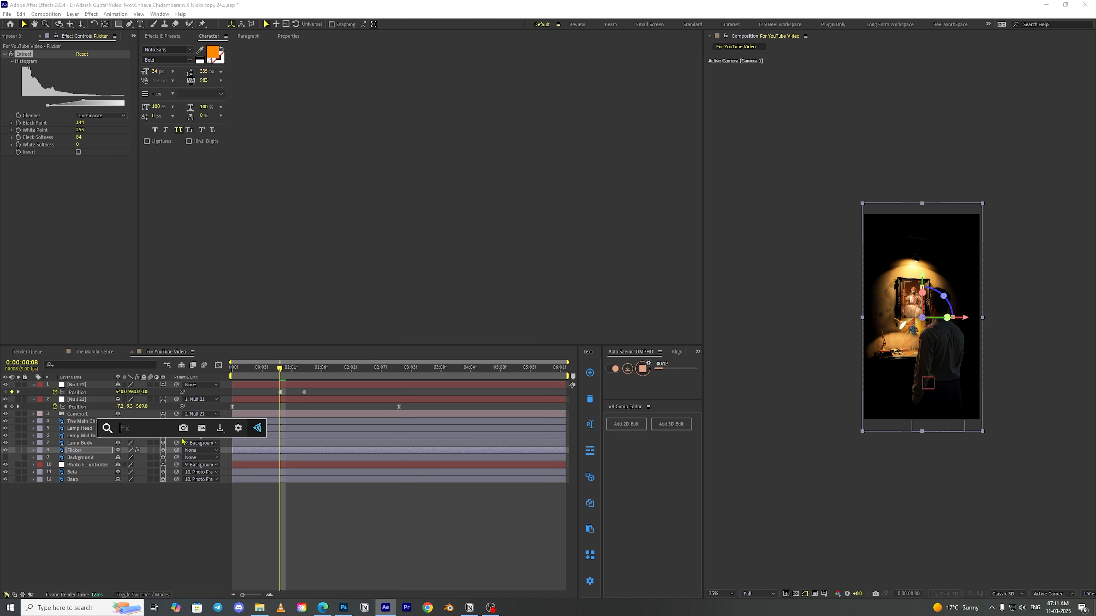
pyautogui.write('dee')
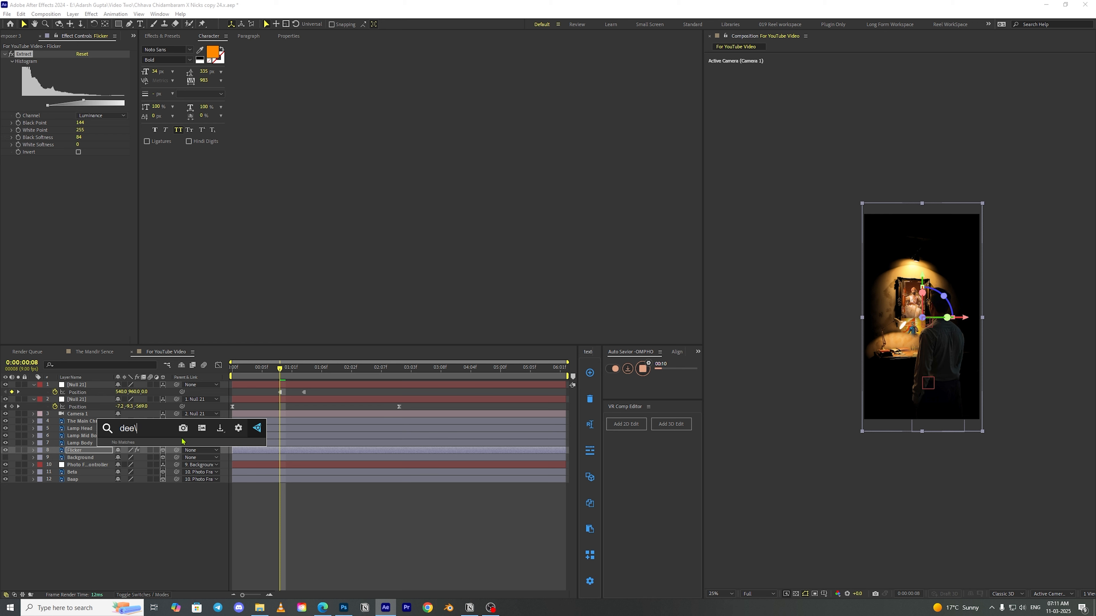
pyautogui.press('BackSpace')
pyautogui.click(177, 453)
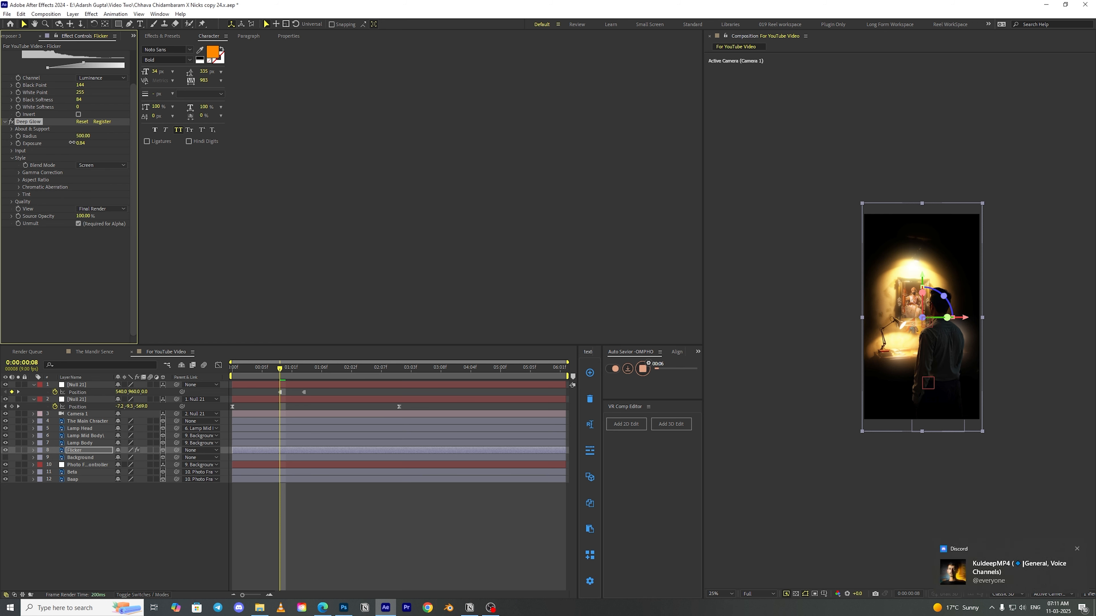
pyautogui.moveTo(79, 143); pyautogui.dragTo(145, 276)
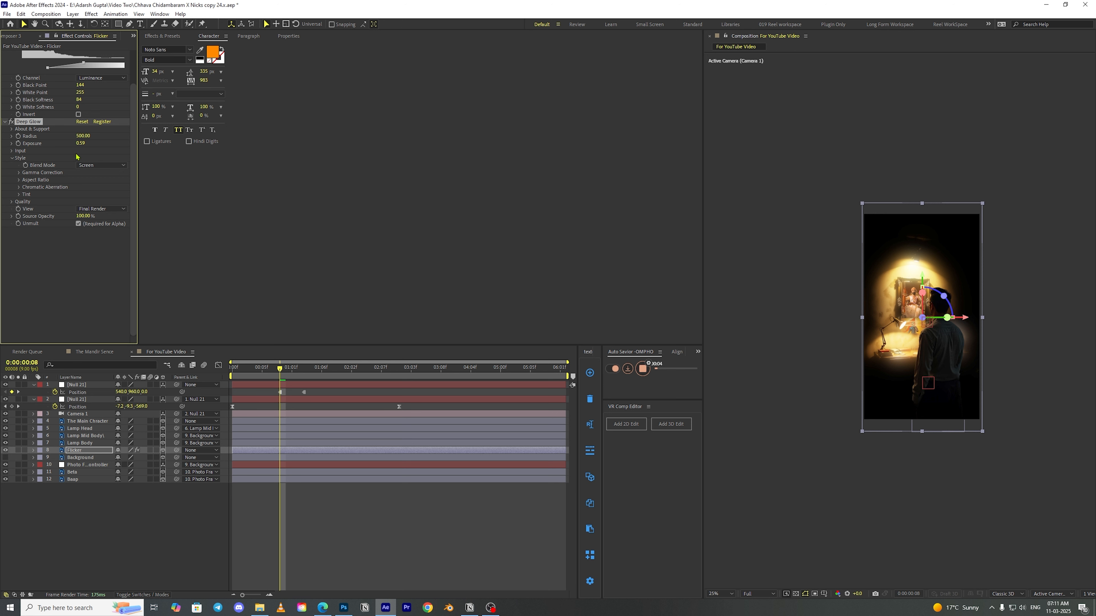
pyautogui.moveTo(77, 145); pyautogui.dragTo(61, 145)
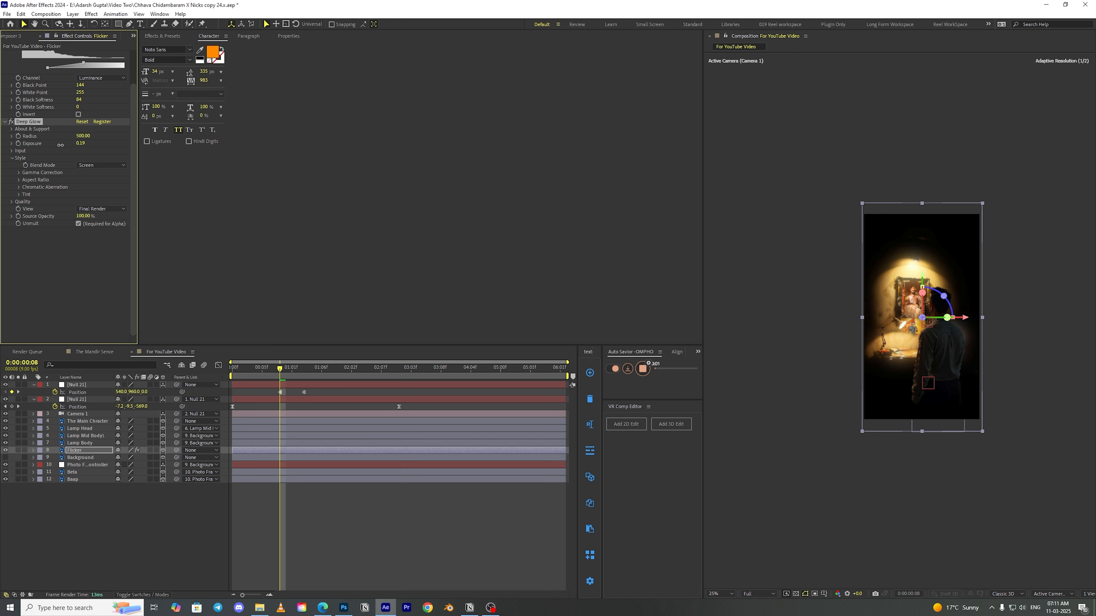
# Add the expression wiggle(15,0.25) to Deep Glow's Exposure and preview the flicker from the start
pyautogui.keyDown('alt'); pyautogui.click(18, 146); pyautogui.keyUp('alt')
pyautogui.write('wigg')
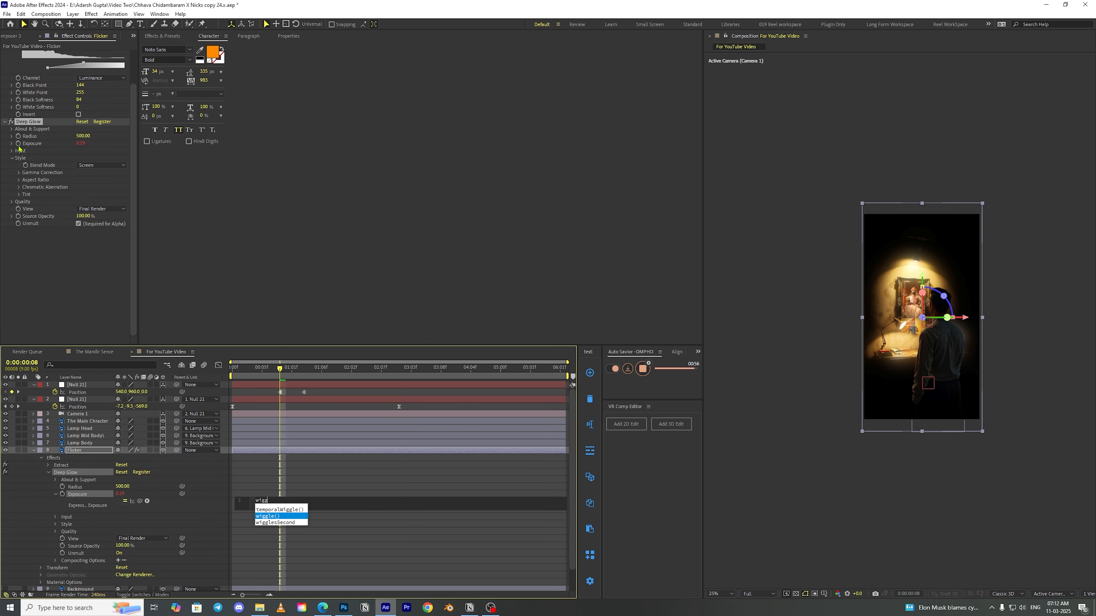
pyautogui.press('Return')
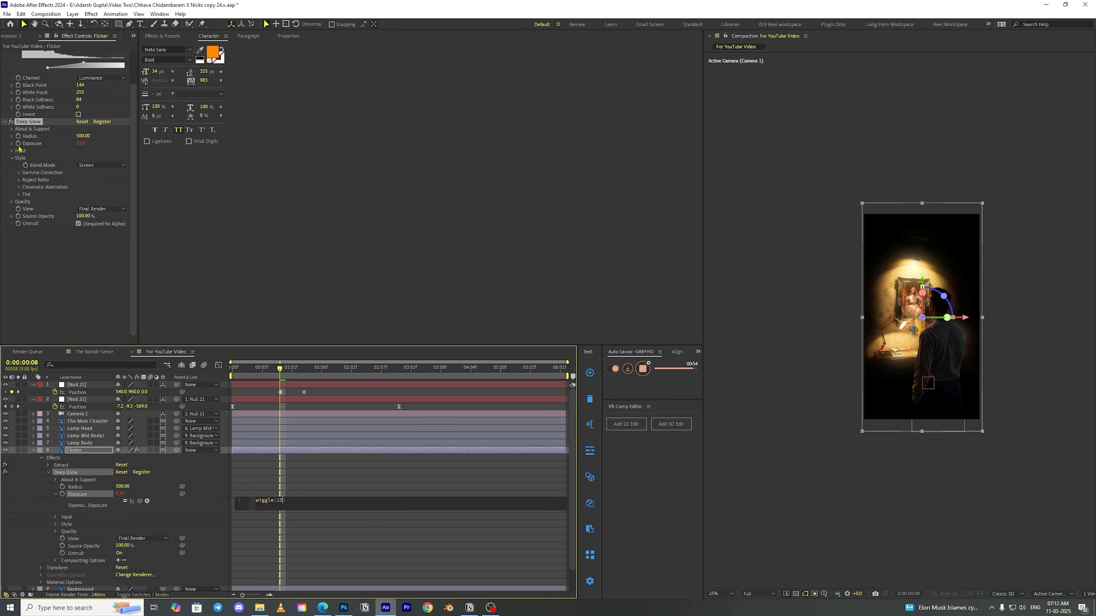
pyautogui.write('15,0.25')
pyautogui.press('KP_Enter')
pyautogui.press('KP_3')
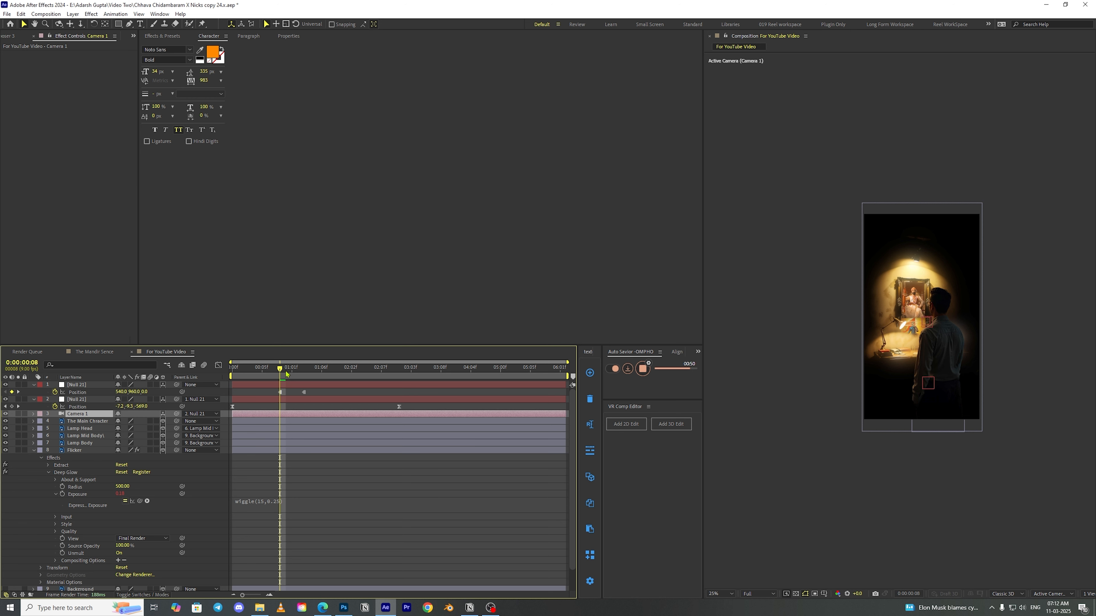
pyautogui.press('Home')
pyautogui.press('space')
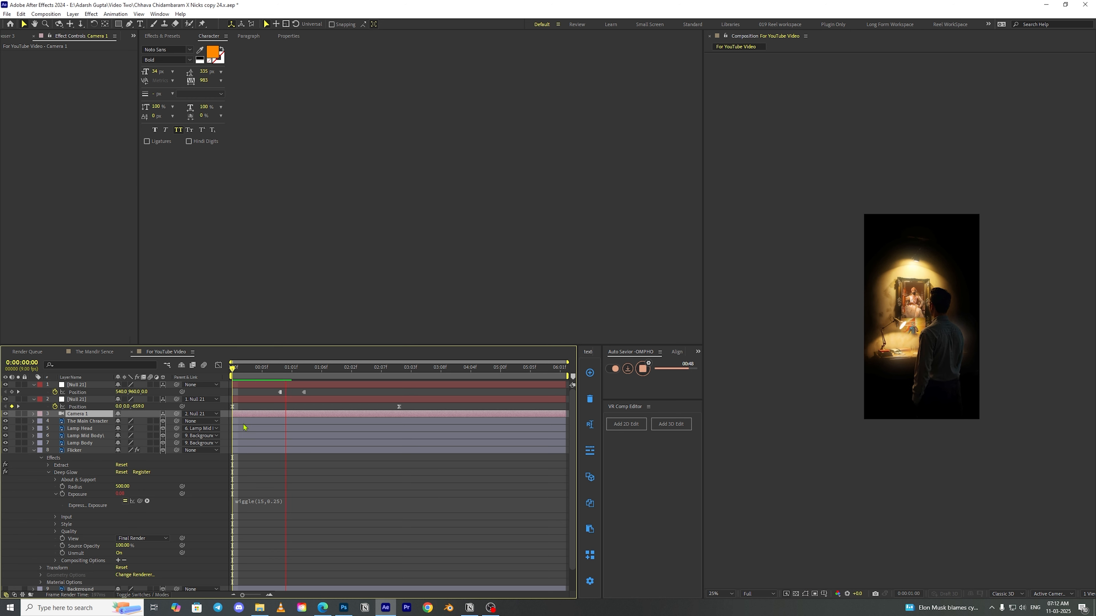
pyautogui.press('space')
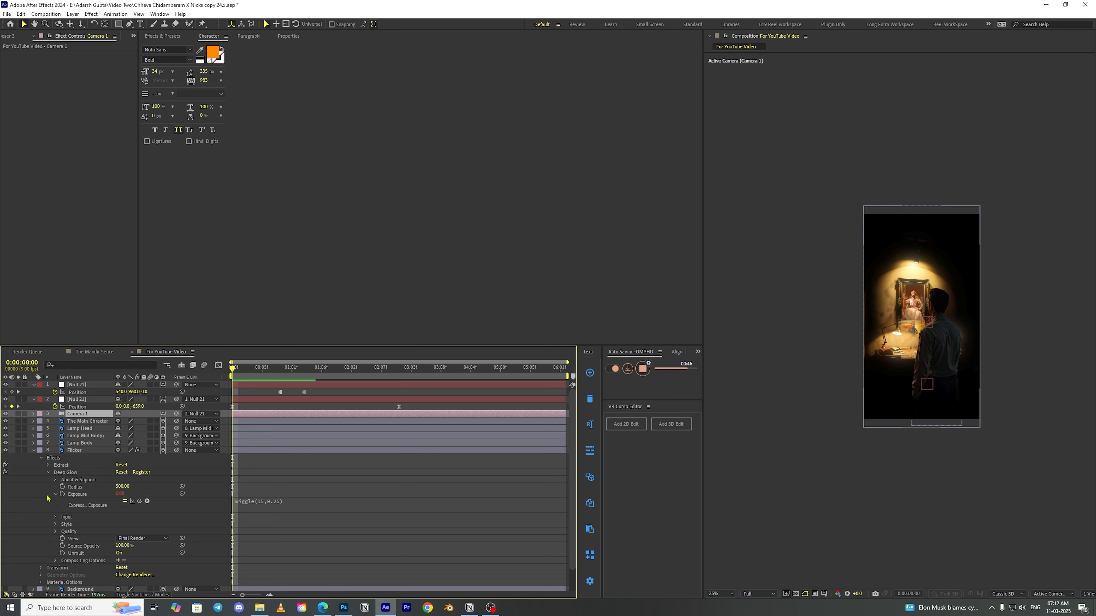
# Save the Flicker layer's Extract and Deep Glow effects as an animation preset named Nicks Deep Glow Flicker
pyautogui.press('F2')
pyautogui.click(55, 495)
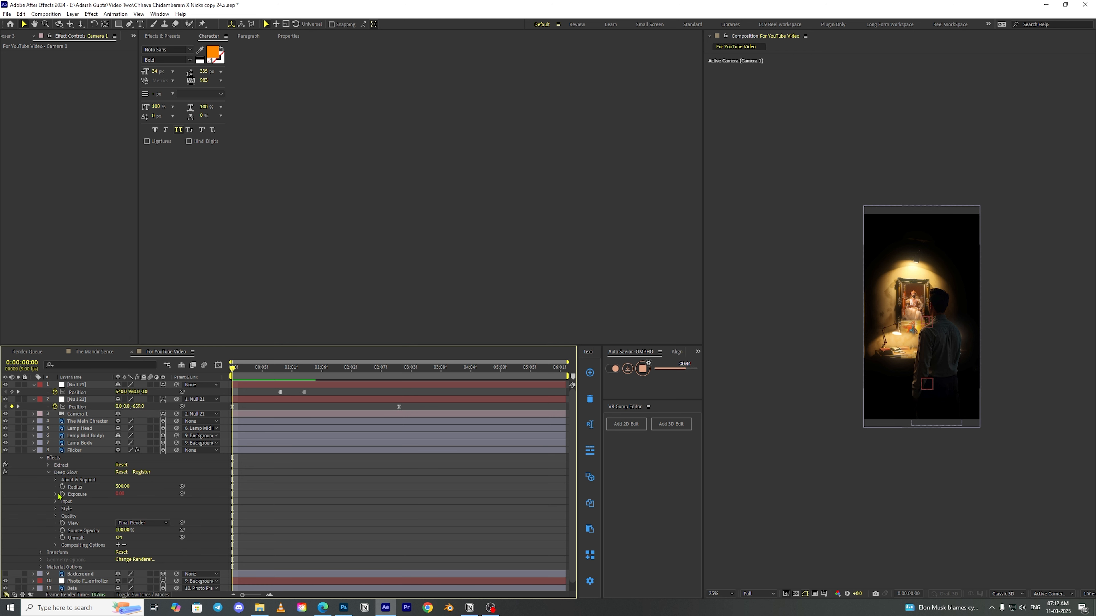
pyautogui.click(85, 496)
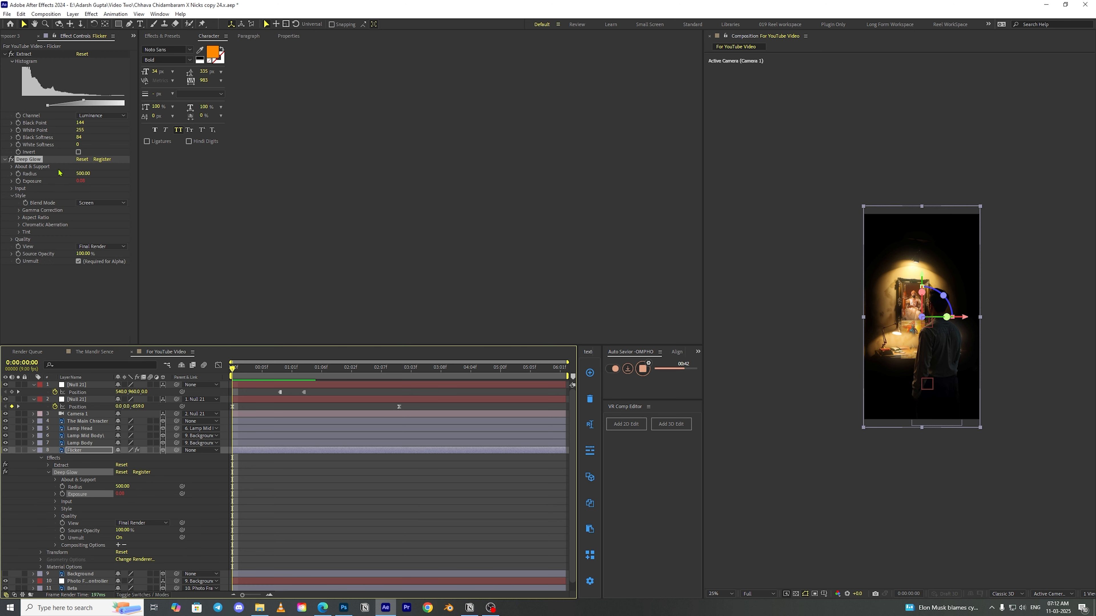
pyautogui.click(6, 55)
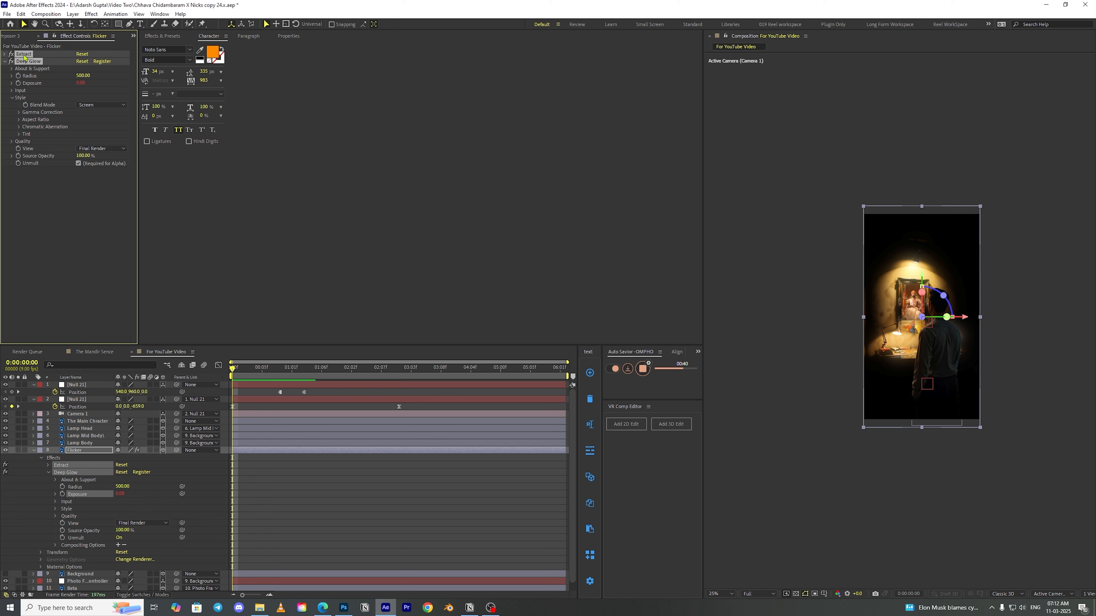
pyautogui.click(108, 14)
pyautogui.click(143, 23)
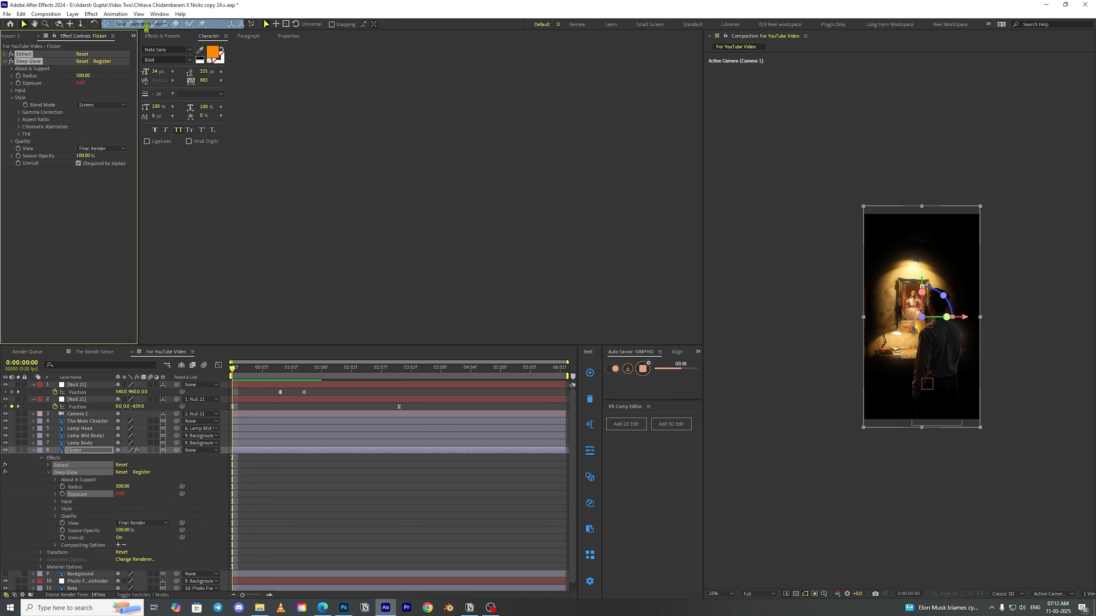
pyautogui.write('Ni')
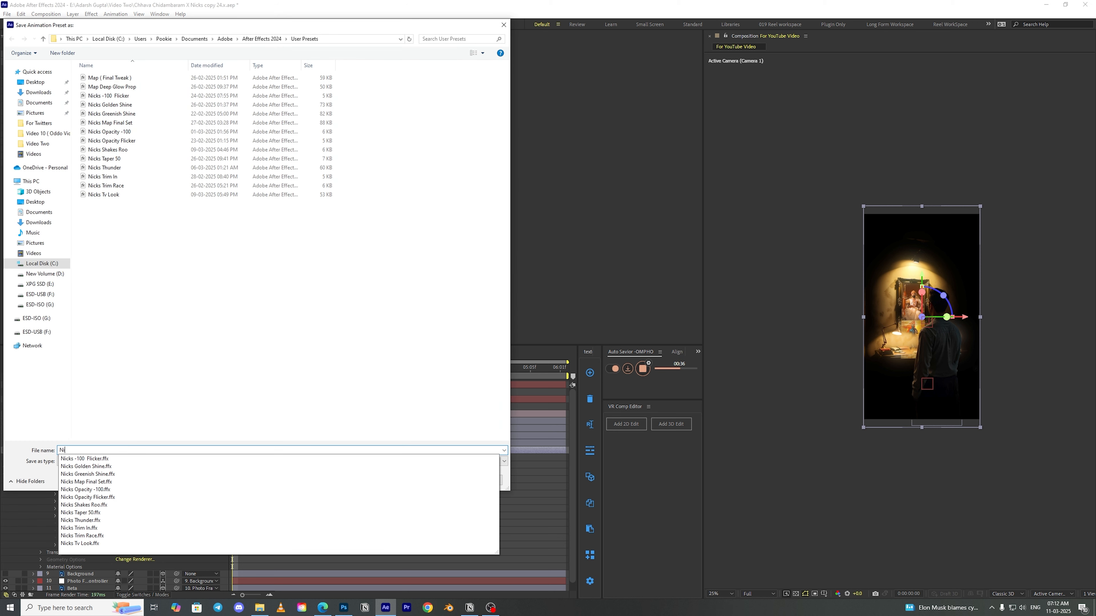
pyautogui.write('cks Deep Glow Flicker')
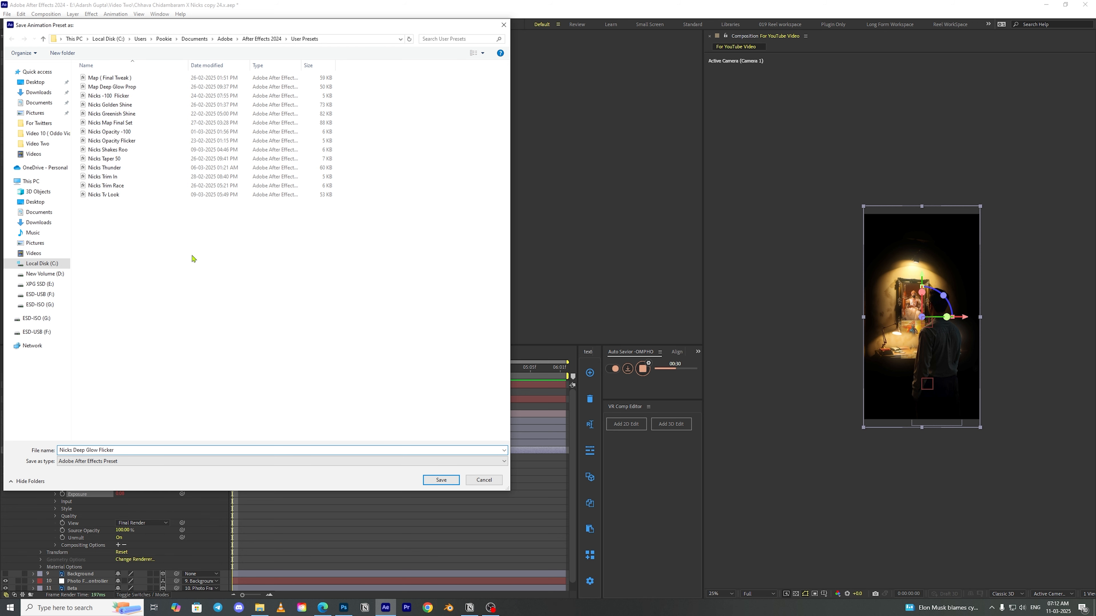
pyautogui.click(446, 477)
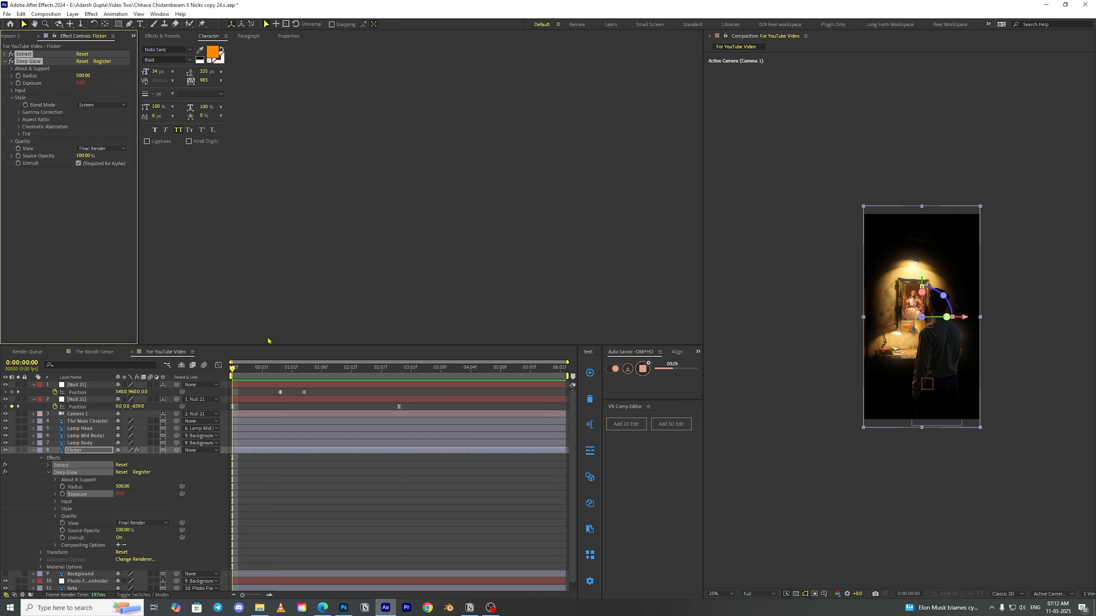
# Collapse the Flicker layer, make the Background layer visible again, and preview the flickering light over the scene
pyautogui.click(34, 452)
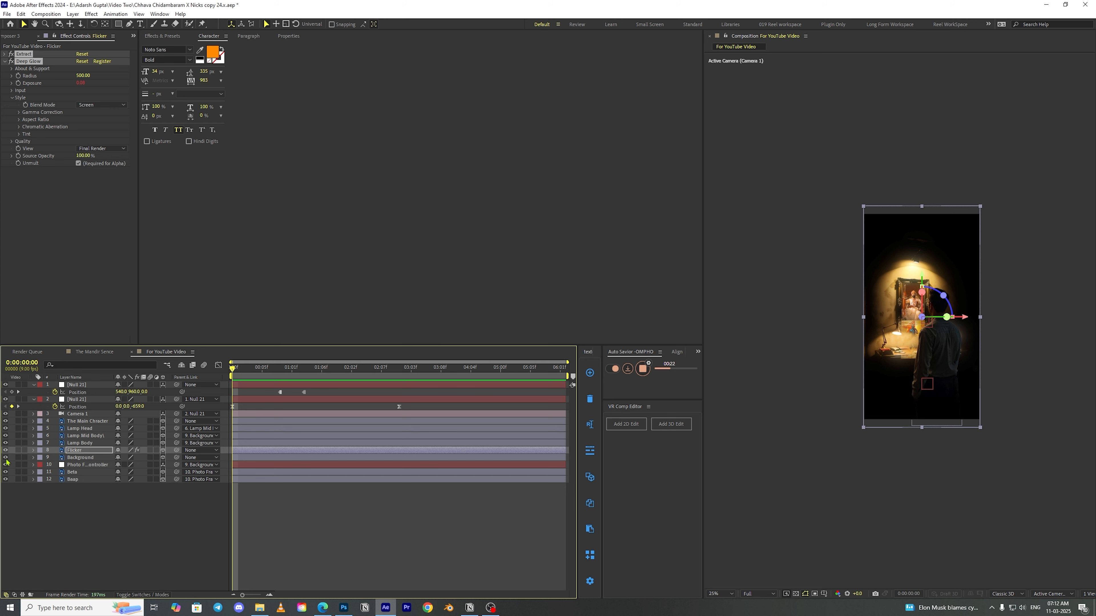
pyautogui.click(118, 521)
pyautogui.press('space')
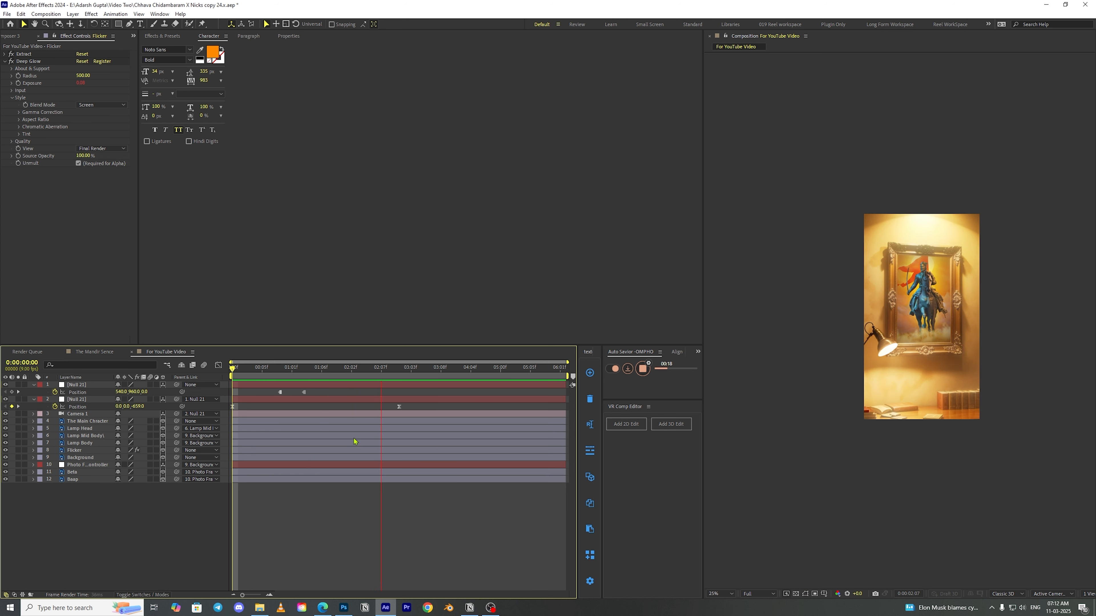
pyautogui.moveTo(381, 369); pyautogui.dragTo(324, 380)
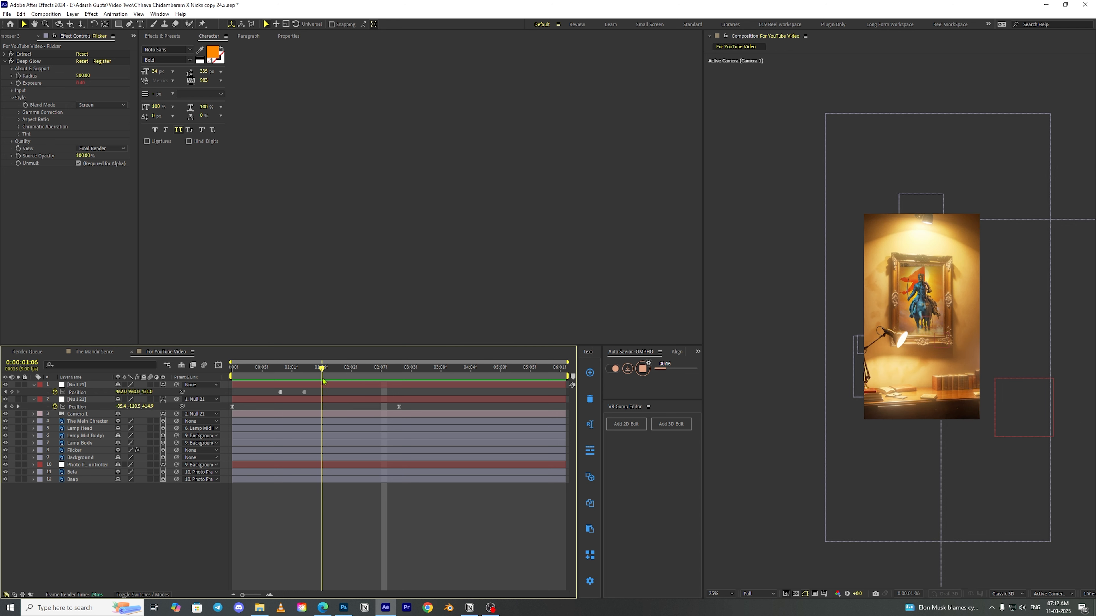
# Pre-compose the Lamp Head layer at 0:00:00:00 as Lamp Head, moving all attributes into it, and make the precomp 3D
pyautogui.click(99, 429)
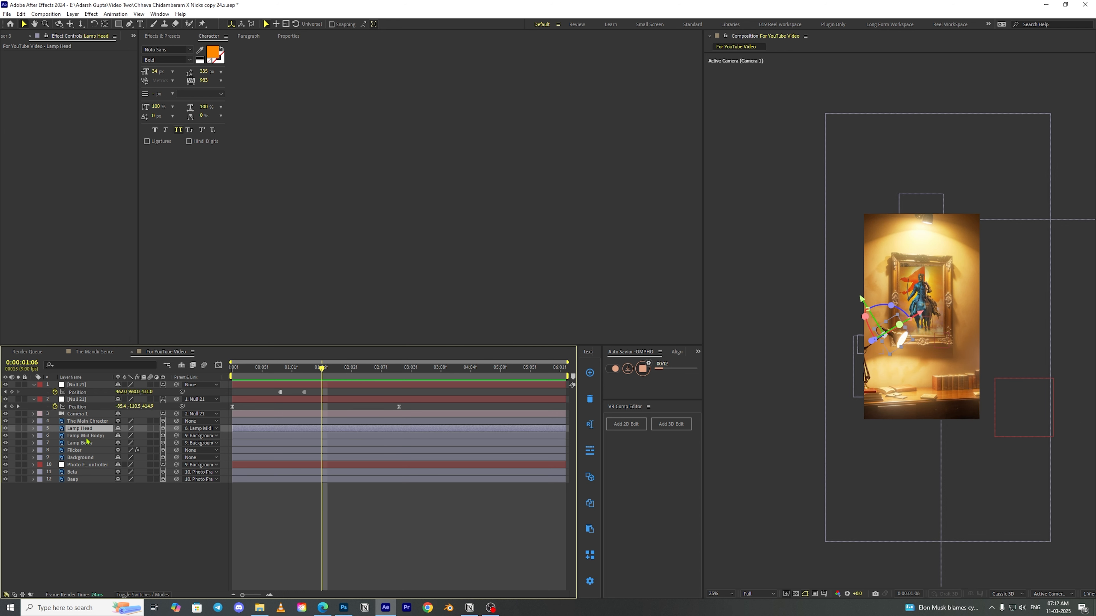
pyautogui.click(134, 37)
pyautogui.click(149, 47)
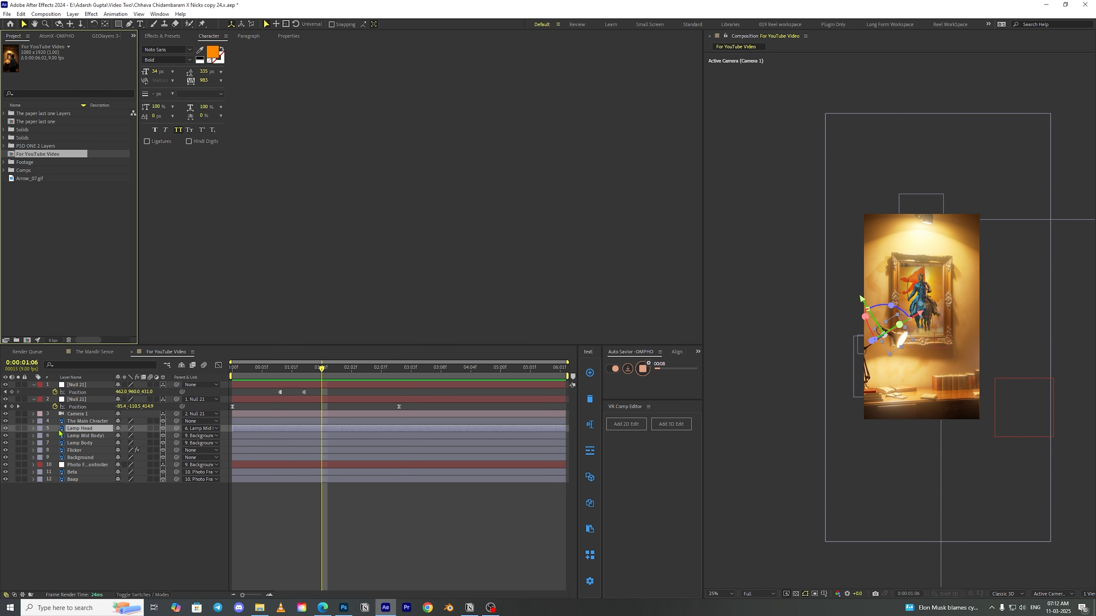
pyautogui.moveTo(266, 373); pyautogui.dragTo(232, 371)
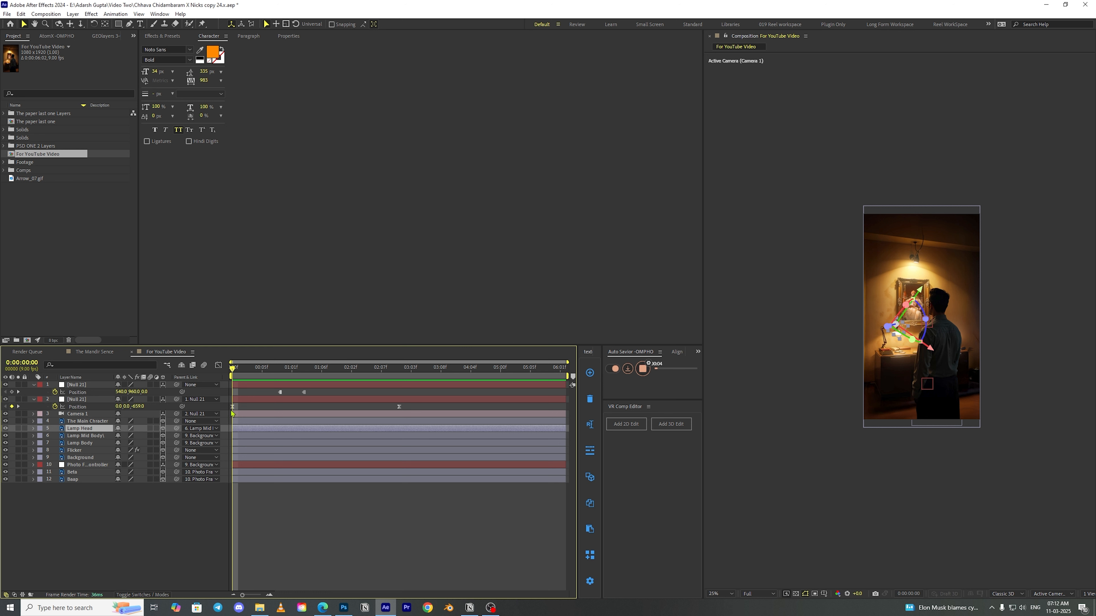
pyautogui.rightClick(102, 428)
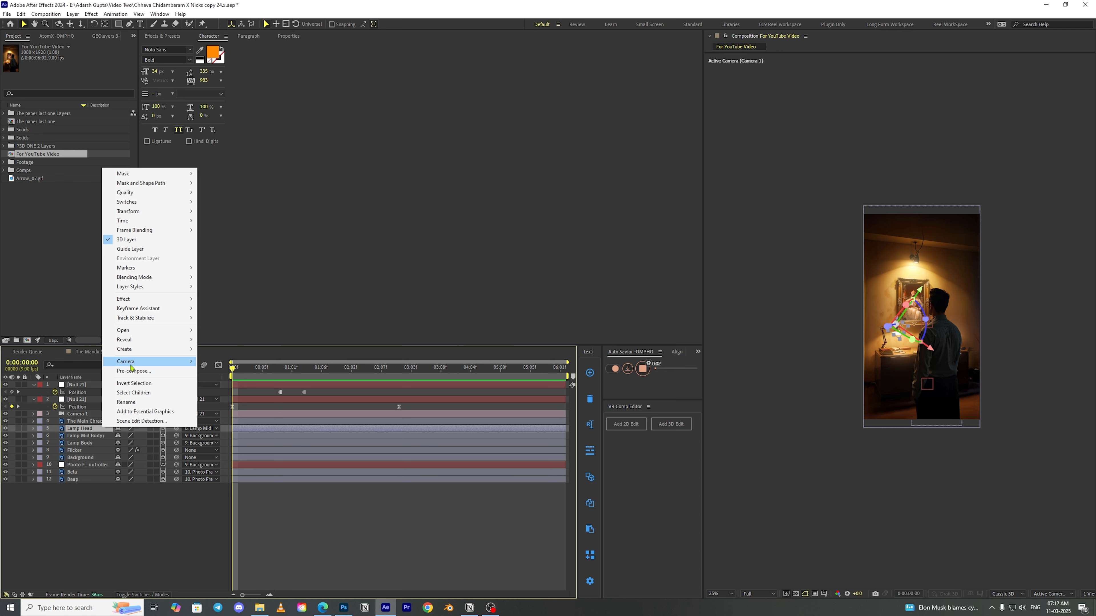
pyautogui.click(133, 372)
pyautogui.write('Lamp Head')
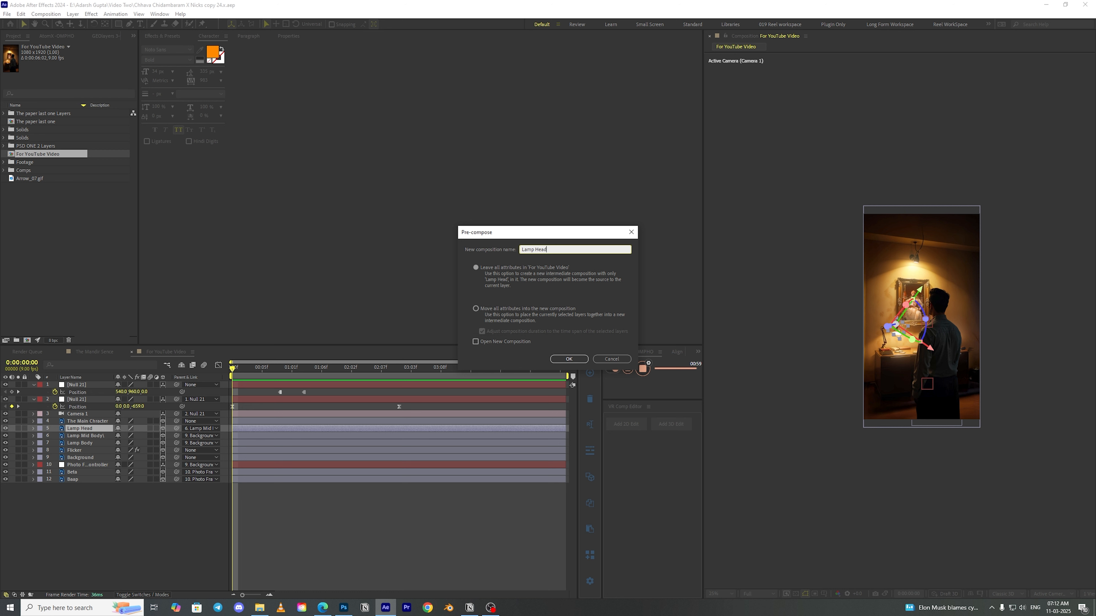
pyautogui.click(539, 309)
pyautogui.click(554, 360)
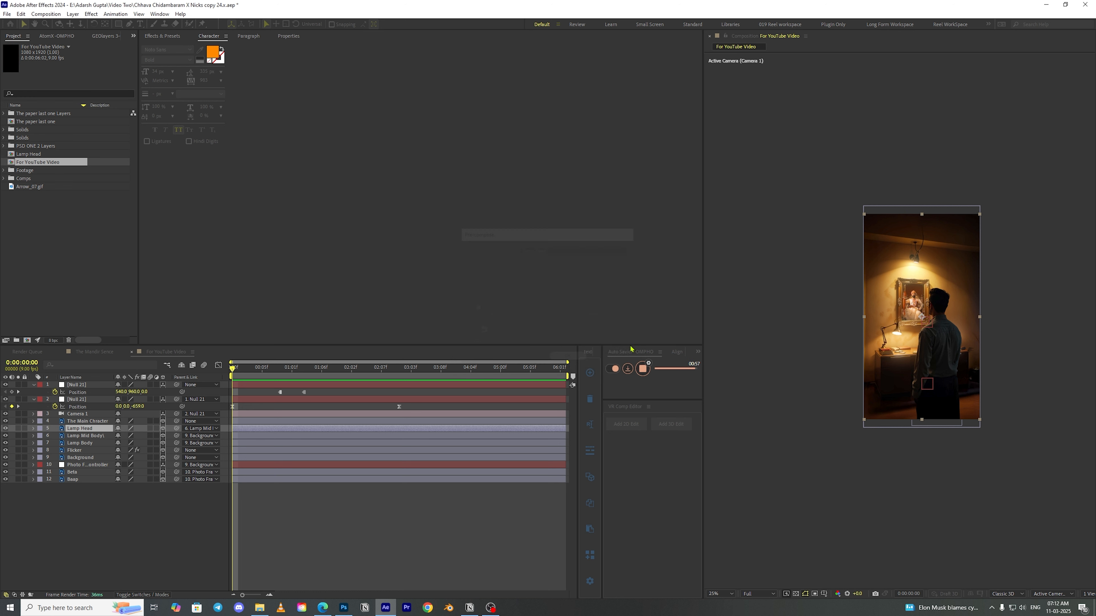
pyautogui.click(163, 429)
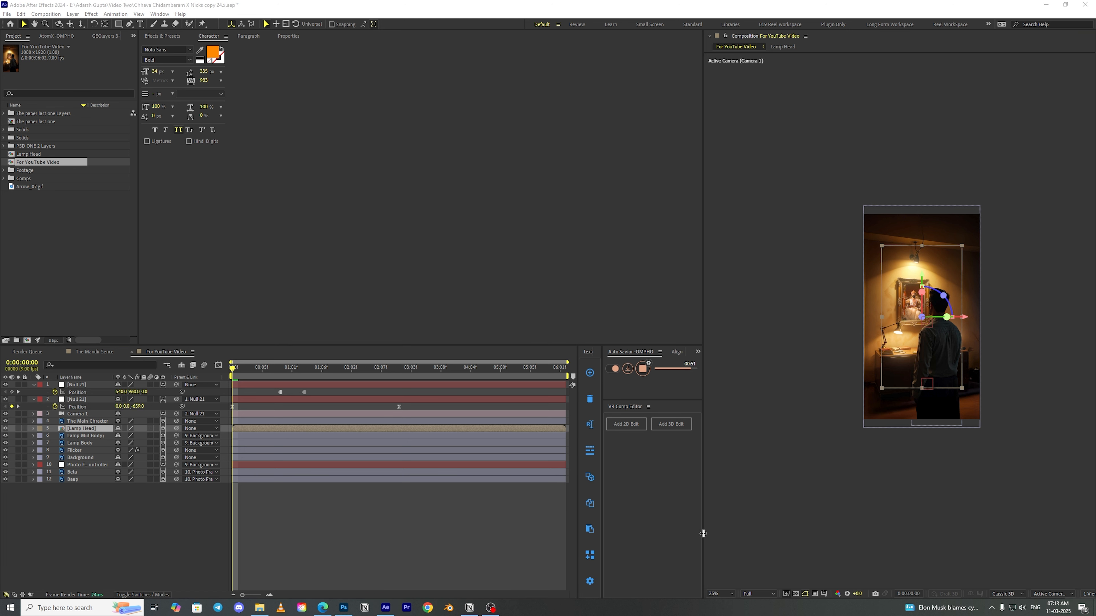
# Widen the composition viewer and switch it to the 2 Views layout
pyautogui.moveTo(703, 533); pyautogui.dragTo(633, 534)
pyautogui.click(1076, 594)
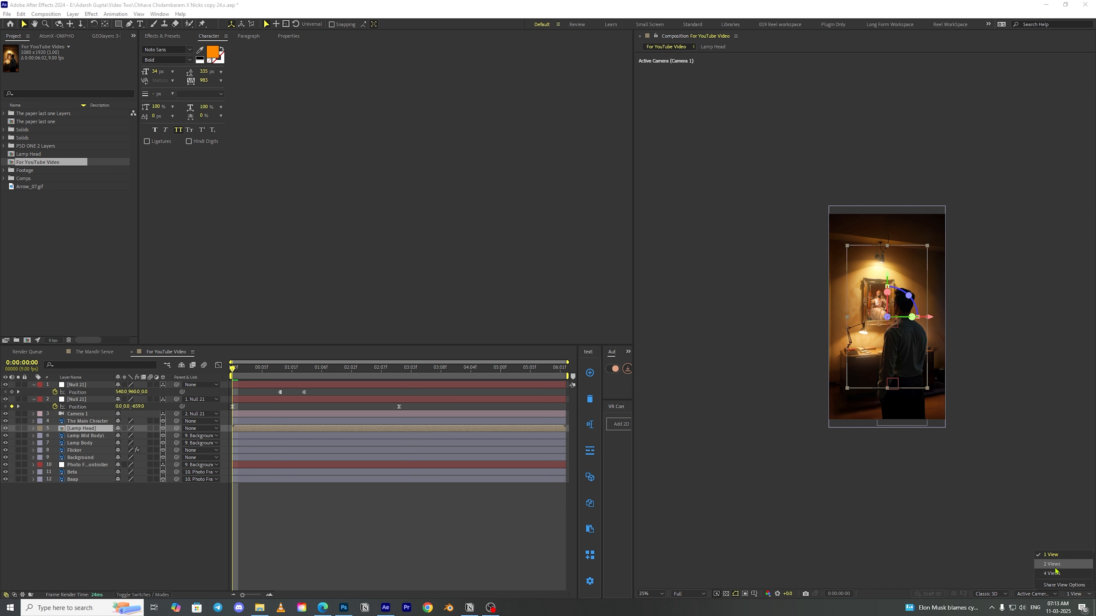
pyautogui.click(1054, 568)
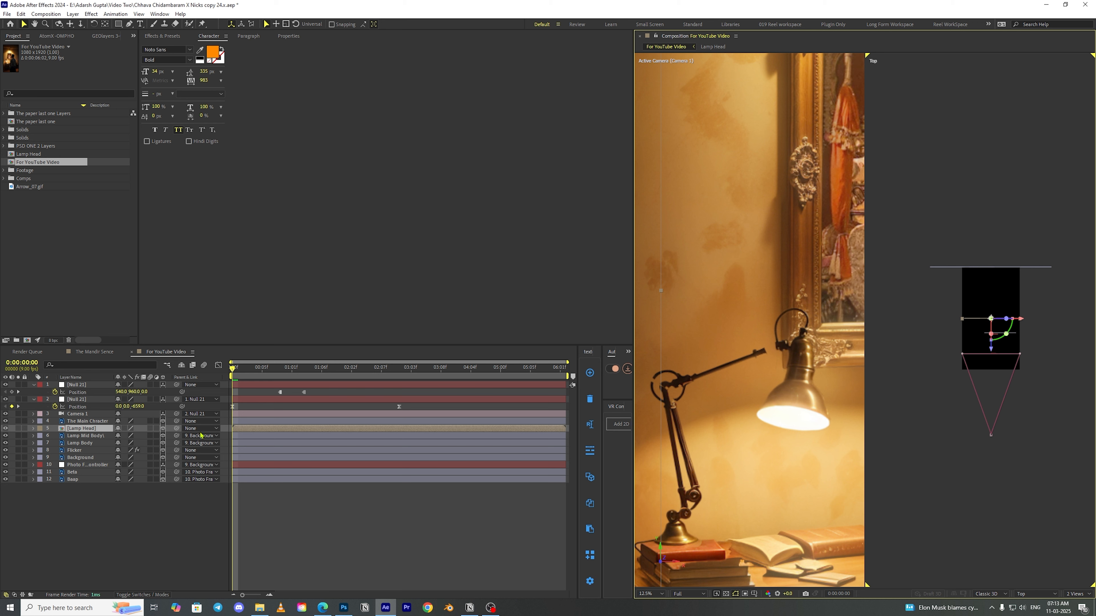
# Move the Lamp Head precomp back to the wall's depth in the Top view and lower it about 60 px onto the arm
pyautogui.moveTo(989, 355); pyautogui.dragTo(1010, 268)
pyautogui.scroll(-1, 796, 276)
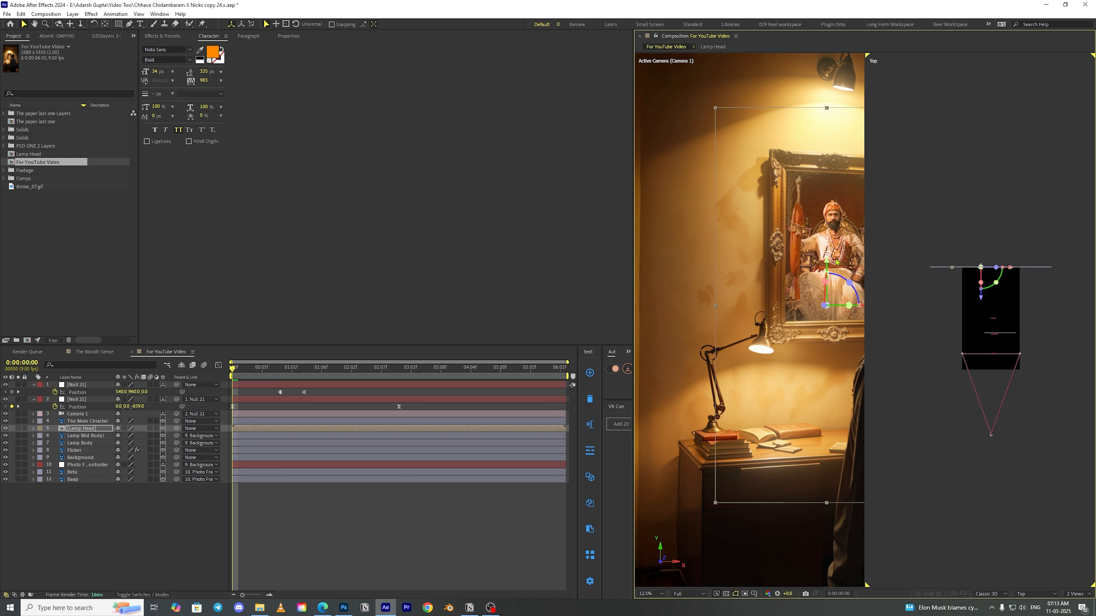
pyautogui.moveTo(828, 262); pyautogui.dragTo(835, 276)
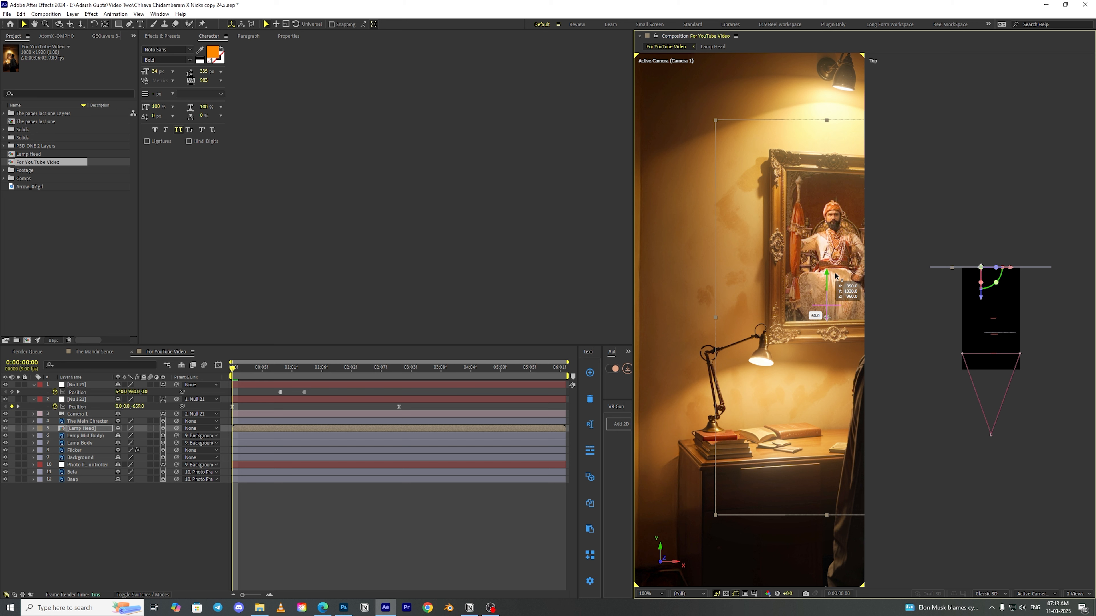
pyautogui.press('space')
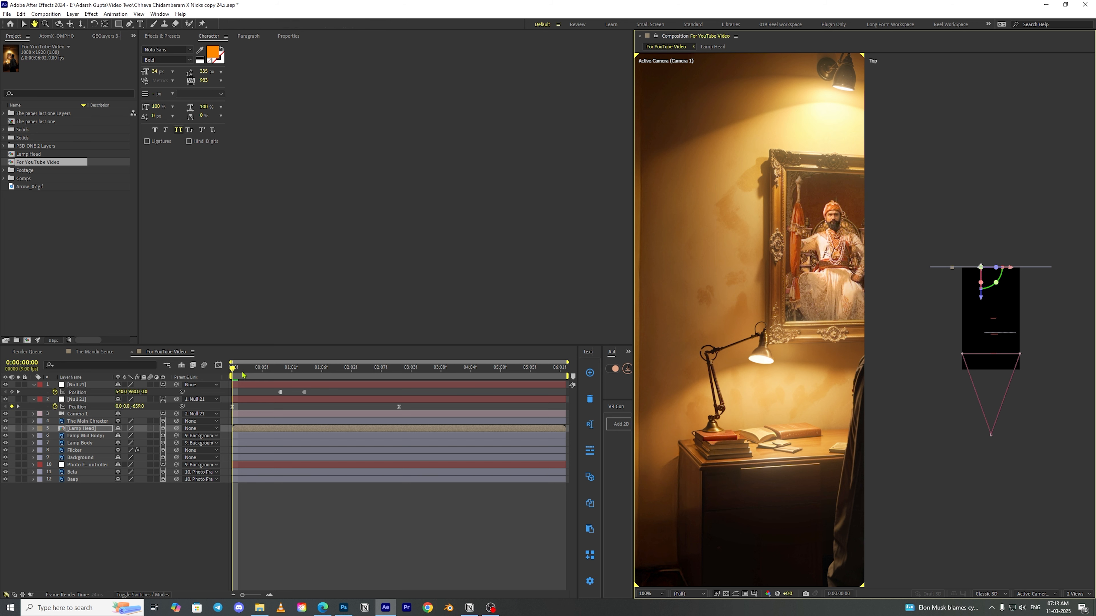
pyautogui.press('space')
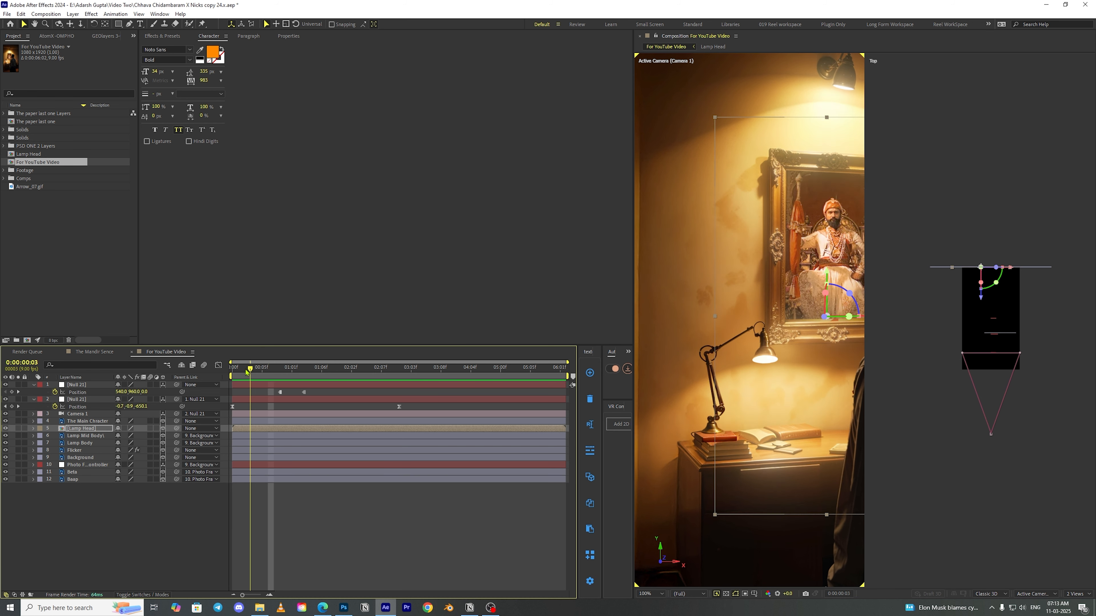
# Parent the Lamp Head precomp to the Lamp Mid Body layer and check that it follows the swinging arm
pyautogui.moveTo(176, 430); pyautogui.dragTo(97, 436)
pyautogui.moveTo(235, 372); pyautogui.dragTo(323, 370)
pyautogui.press('space')
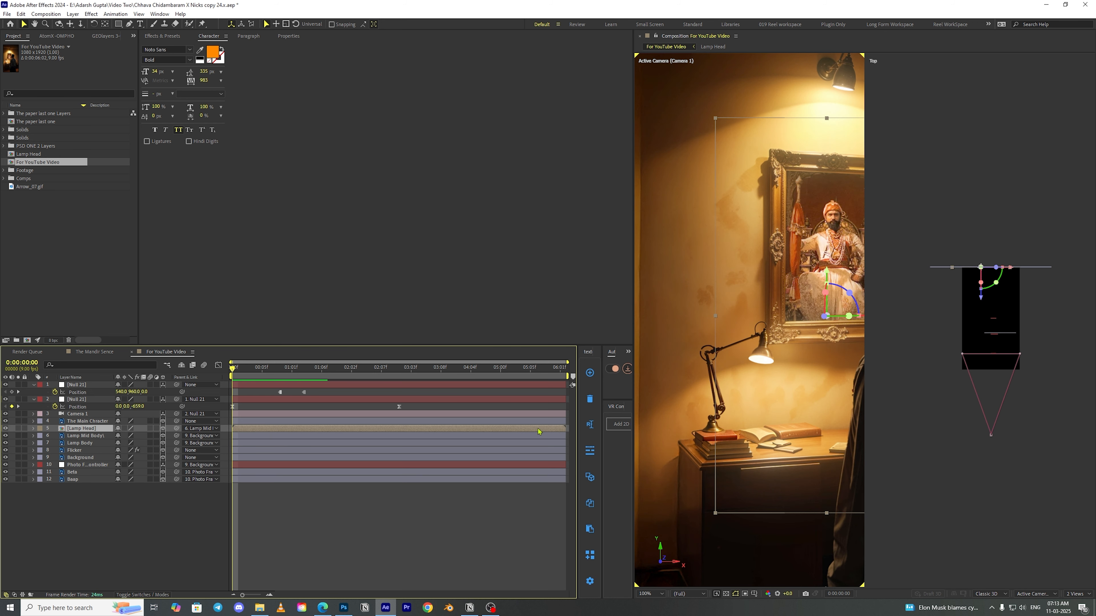
pyautogui.press('space')
# Return the composition viewer to the 1 View layout
pyautogui.click(1078, 594)
pyautogui.click(1055, 554)
pyautogui.scroll(4, 857, 355)
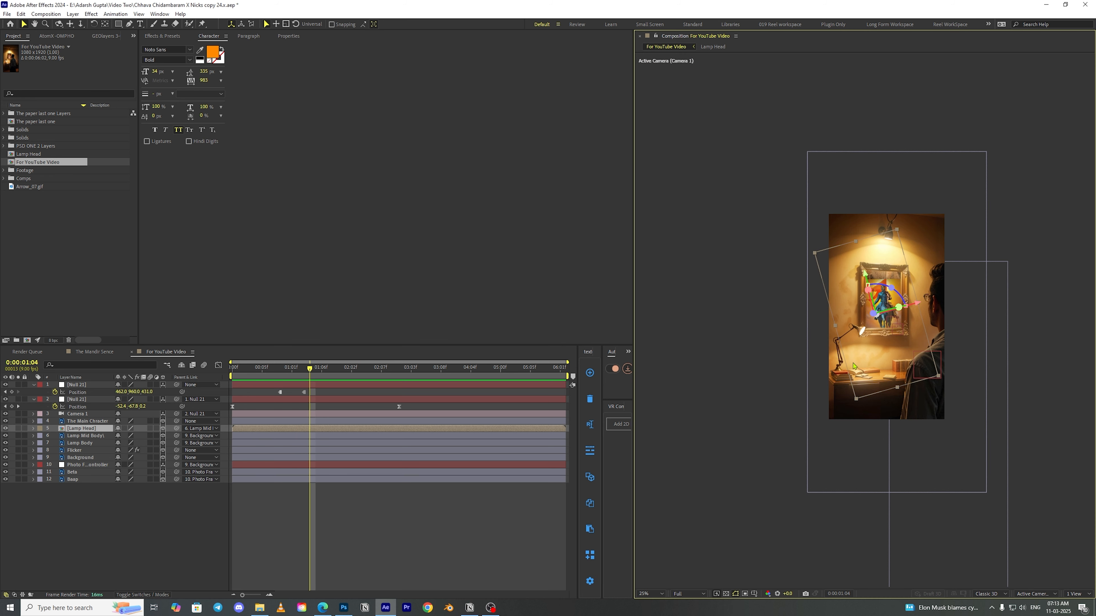
# Apply Crate's Godrays to the Lamp Head precomp and place its center on the lamp bulb at about 287.7, 1102.1
pyautogui.hotkey('ctrl', 'space')
pyautogui.write('crat')
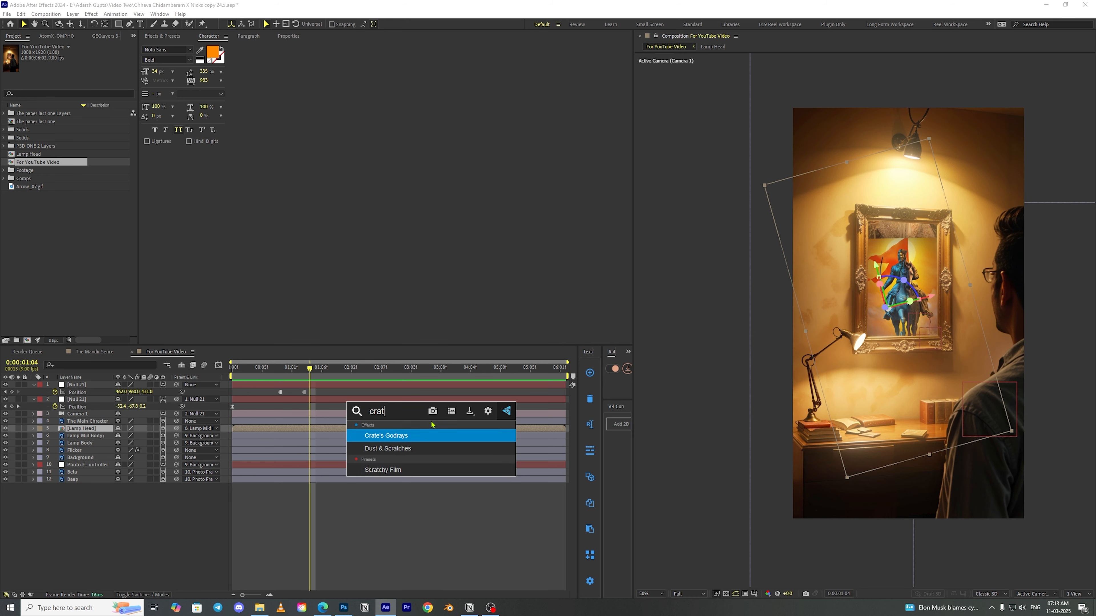
pyautogui.press('Return')
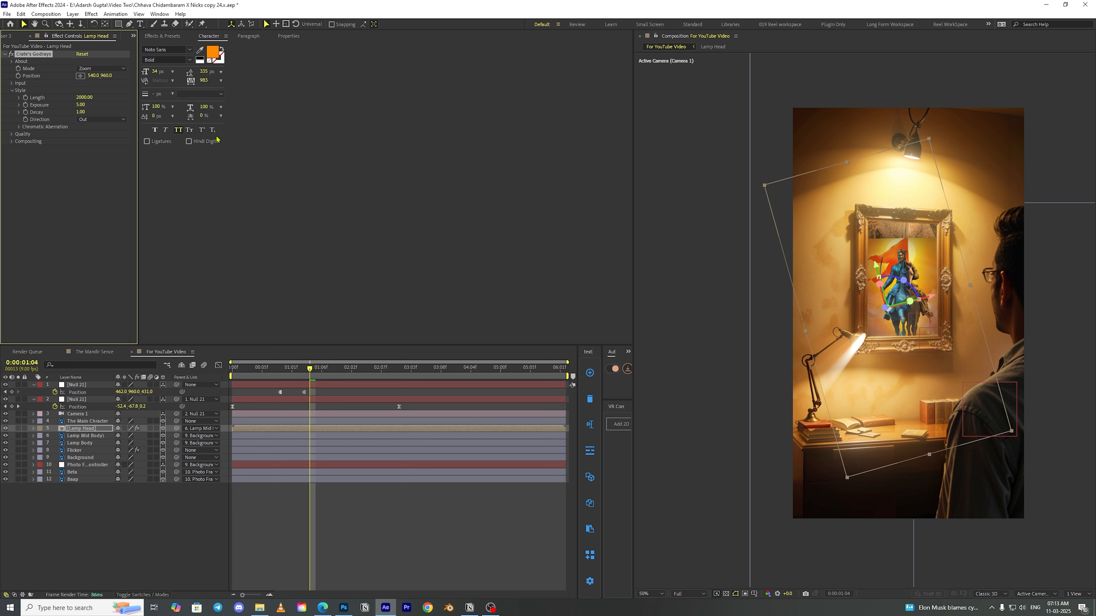
pyautogui.moveTo(121, 78); pyautogui.dragTo(765, 246)
pyautogui.moveTo(852, 184); pyautogui.dragTo(859, 346)
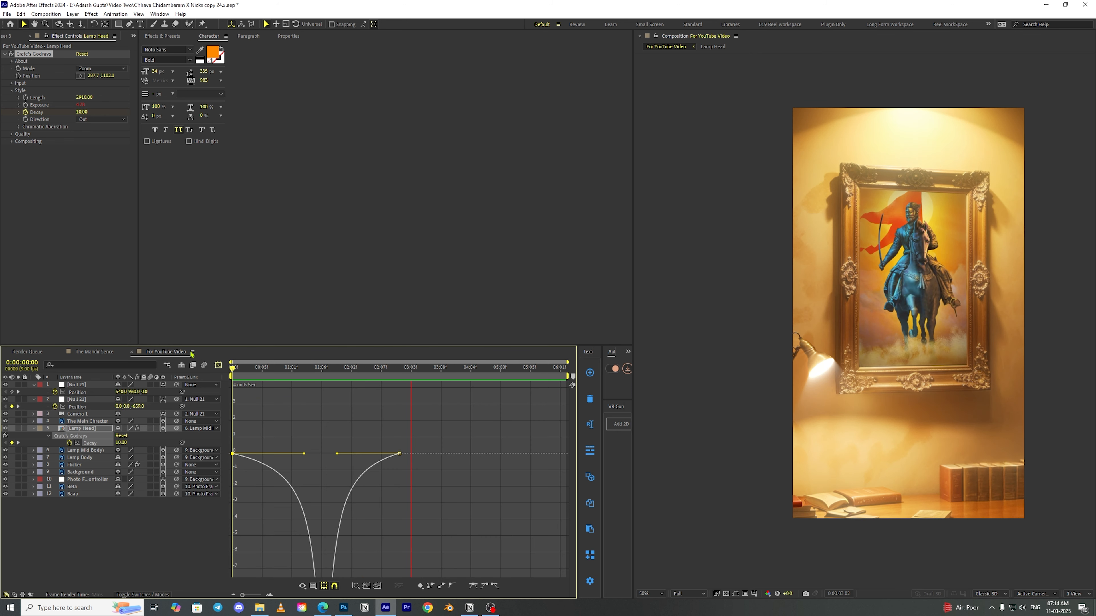
# Leave the Graph Editor and preview the animated god rays coming from the lamp head
pyautogui.click(218, 365)
pyautogui.press('space')
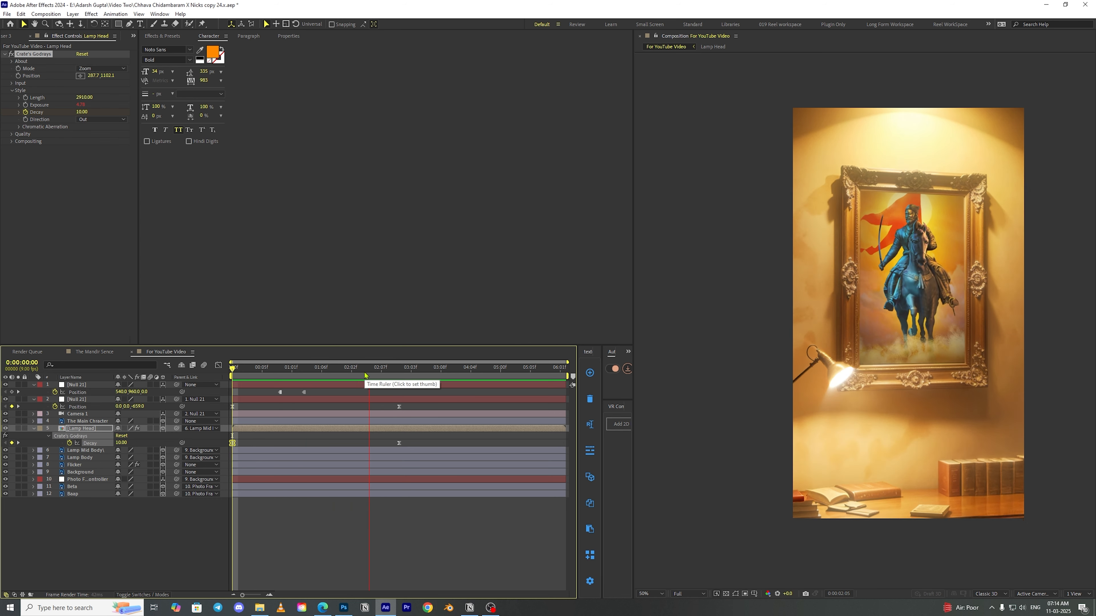
pyautogui.press('space')
# Duplicate the Lamp Head precomp, hide the lower copy, and disable Crate's Godrays on the upper copy
pyautogui.hotkey('ctrl', 'd')
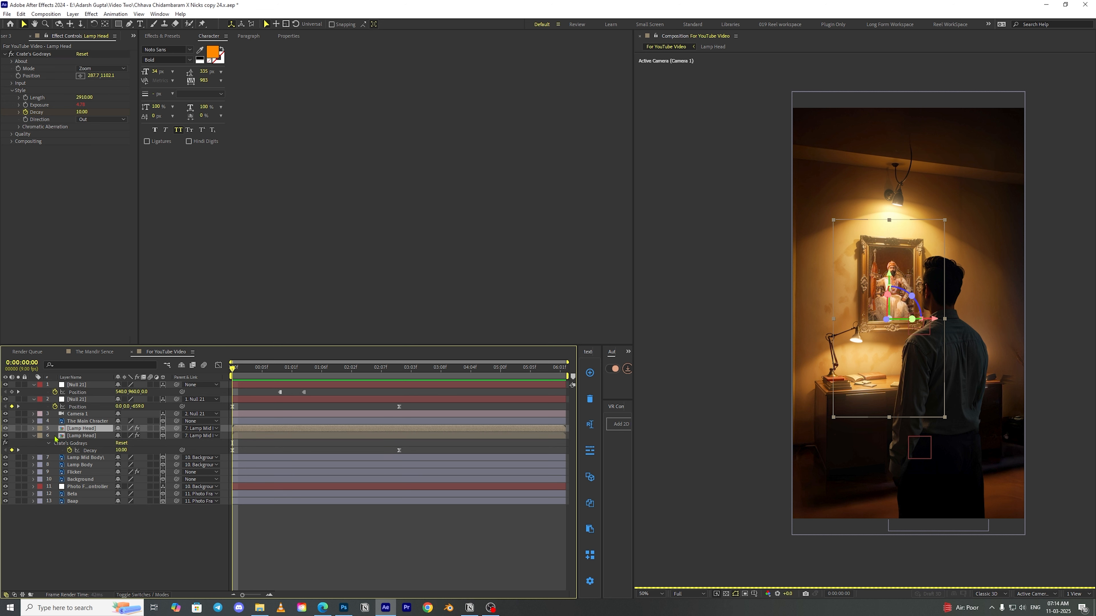
pyautogui.click(34, 436)
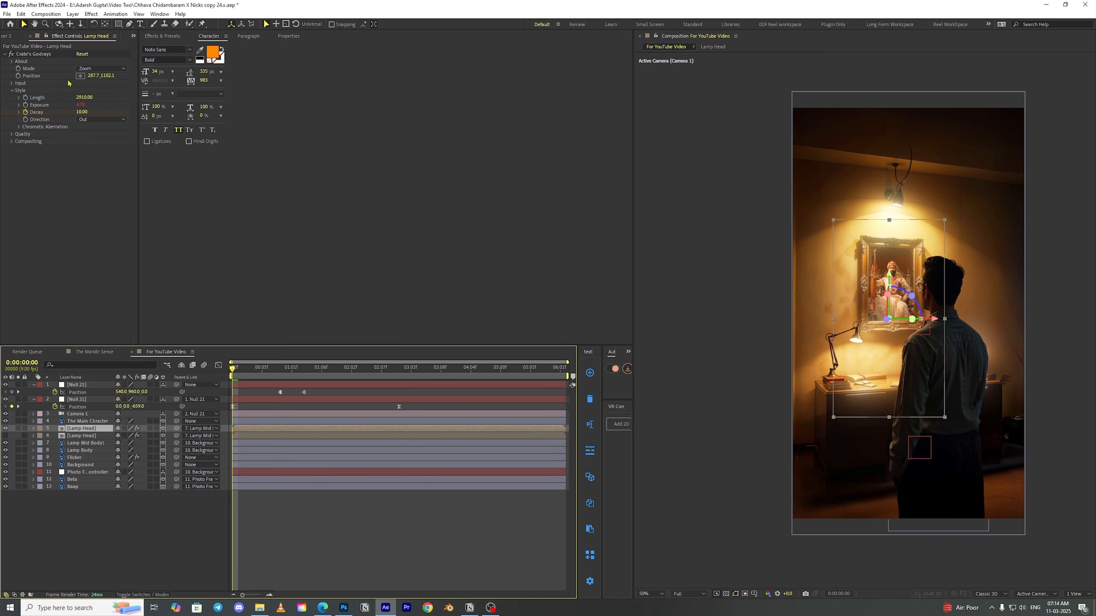
pyautogui.click(13, 56)
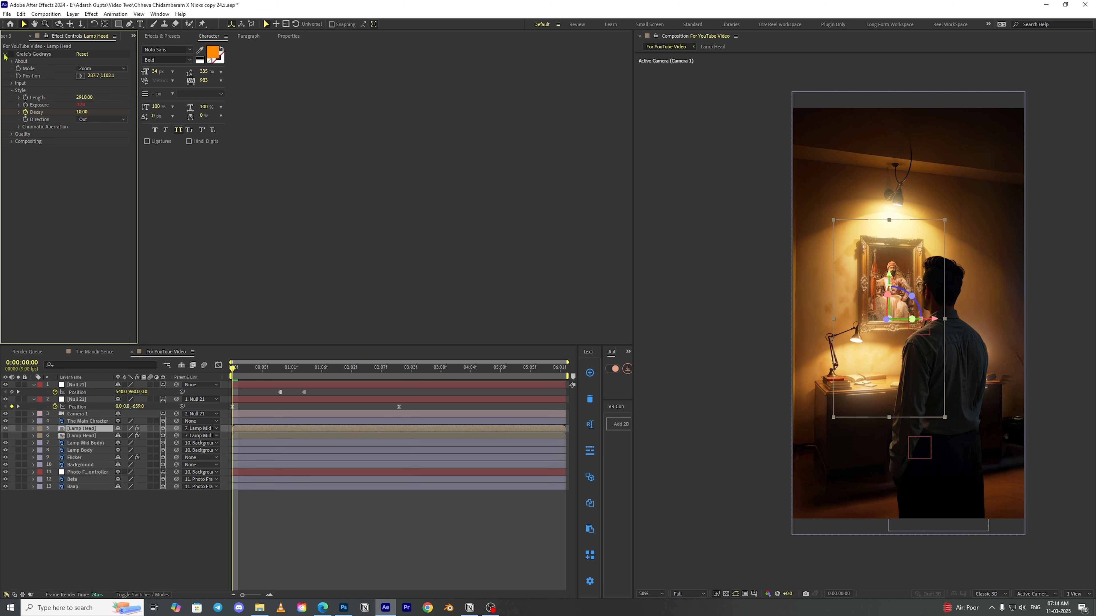
pyautogui.click(5, 55)
# Duplicate the upper Lamp Head layer and rename the new copy Head flicker
pyautogui.click(83, 432)
pyautogui.hotkey('ctrl', 'd')
pyautogui.press('Return')
pyautogui.write('Head flicker')
pyautogui.press('Return')
pyautogui.hotkey('ctrl', 'space')
pyautogui.write('Nicks De')
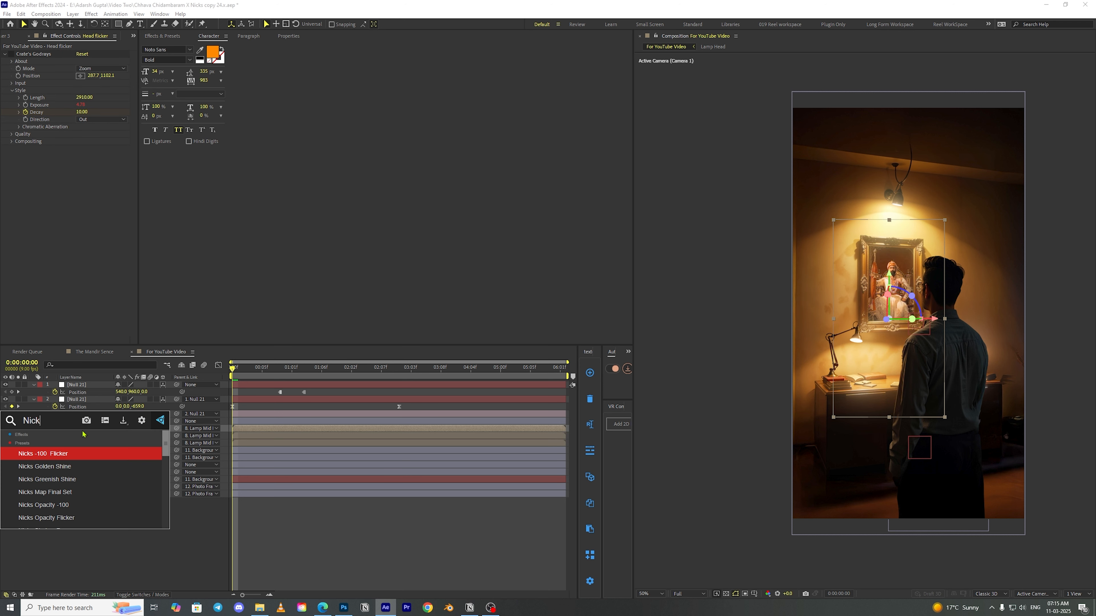
pyautogui.press('BackSpace')
pyautogui.press('BackSpace')
pyautogui.press('BackSpace')
pyautogui.press('Down')
pyautogui.press('Down')
pyautogui.press('Down')
pyautogui.press('Down')
pyautogui.press('Down')
pyautogui.press('Down')
pyautogui.press('Down')
pyautogui.click(139, 552)
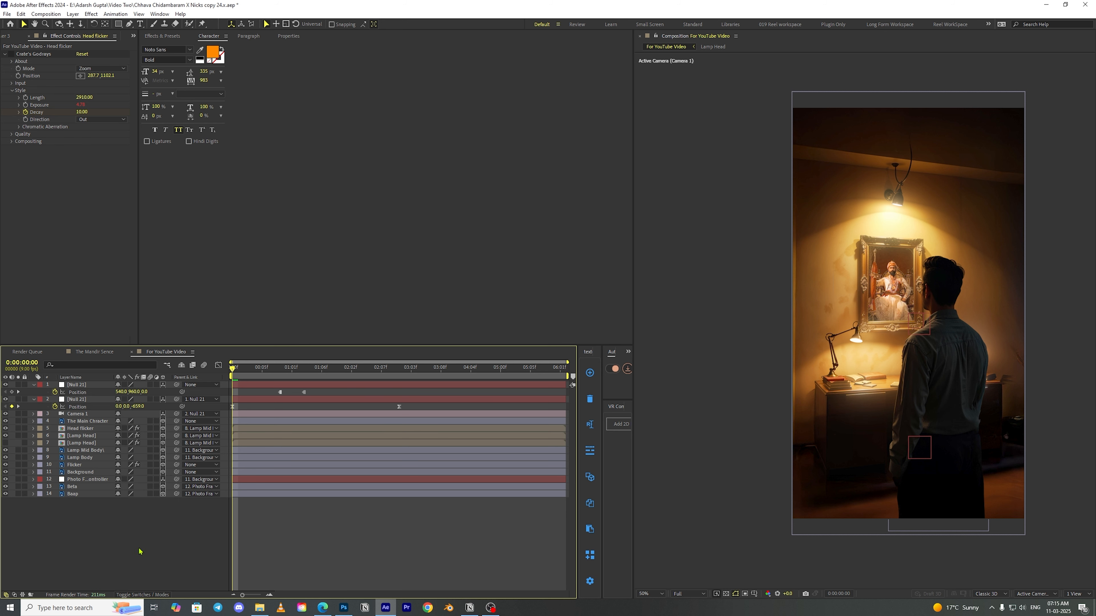
# Refresh the list of effects and animation presets
pyautogui.click(162, 36)
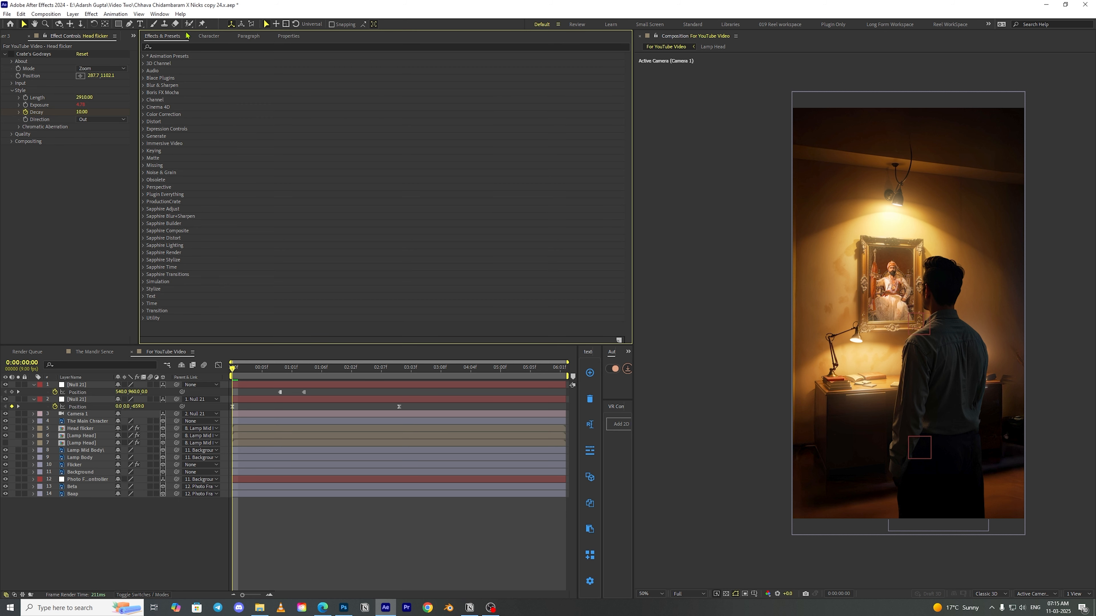
pyautogui.click(187, 36)
pyautogui.click(211, 183)
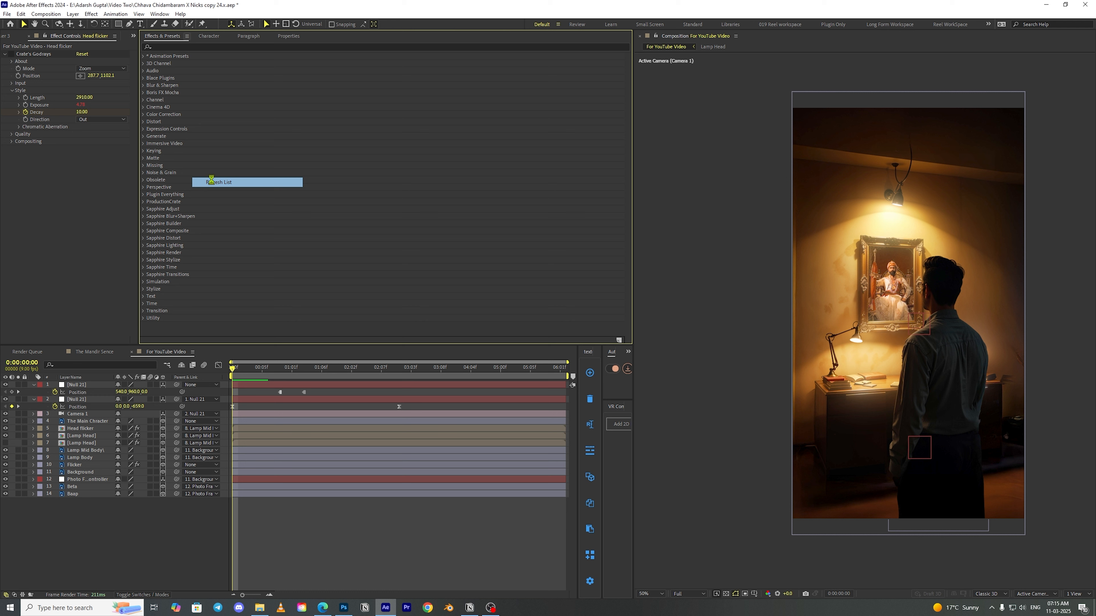
# Apply the user preset Nicks Deep Glow Flicker to the Head flicker layer and preview the result
pyautogui.click(143, 56)
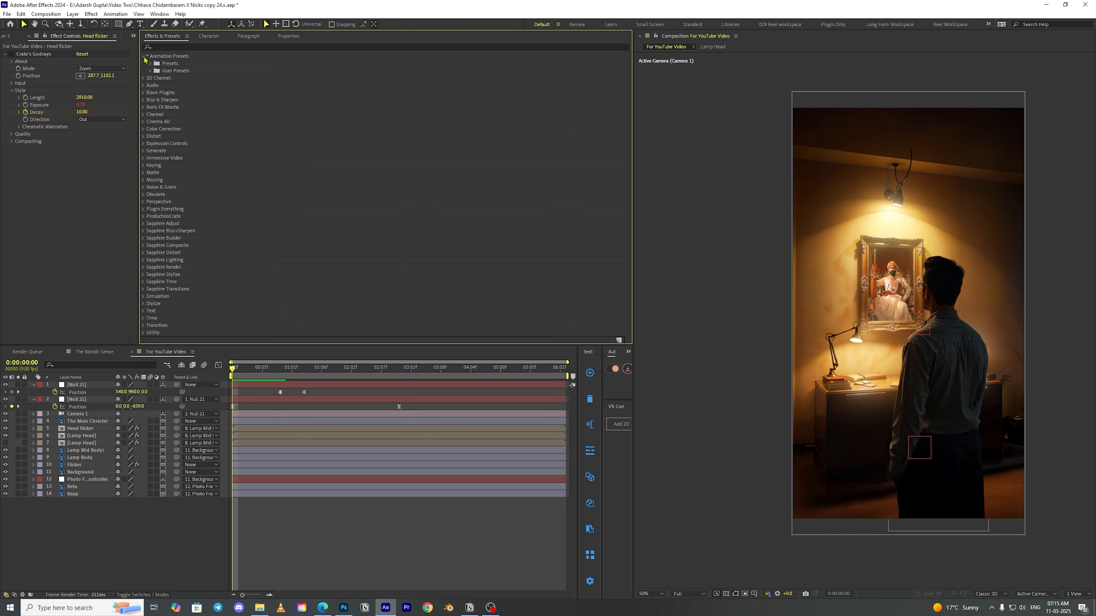
pyautogui.click(151, 71)
pyautogui.click(179, 101)
pyautogui.moveTo(167, 102); pyautogui.dragTo(276, 429)
pyautogui.press('space')
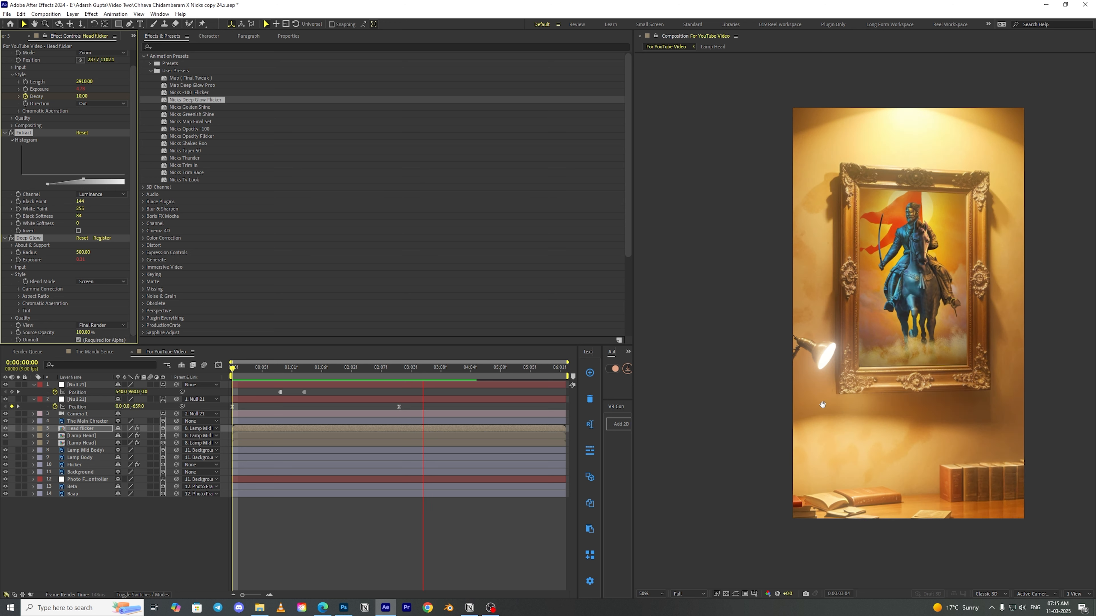
pyautogui.press('space')
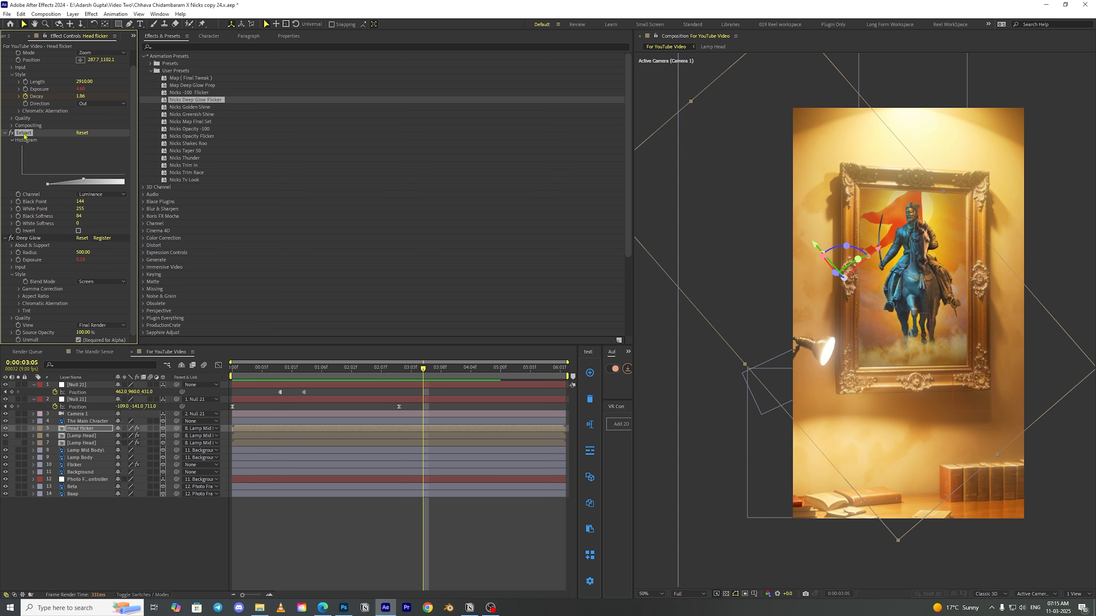
# Collapse the Head flicker layer's effects, enable its Crate's Godrays, and preview from the start
pyautogui.keyDown('ctrl'); pyautogui.click(5, 133); pyautogui.keyUp('ctrl')
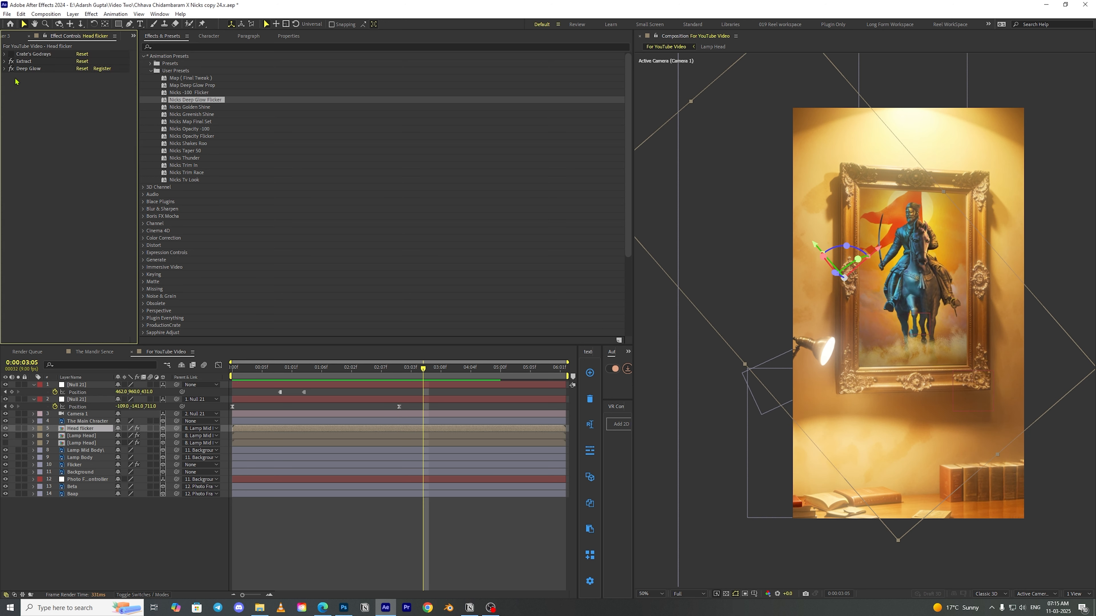
pyautogui.click(12, 56)
pyautogui.moveTo(425, 376); pyautogui.dragTo(229, 381)
pyautogui.press('space')
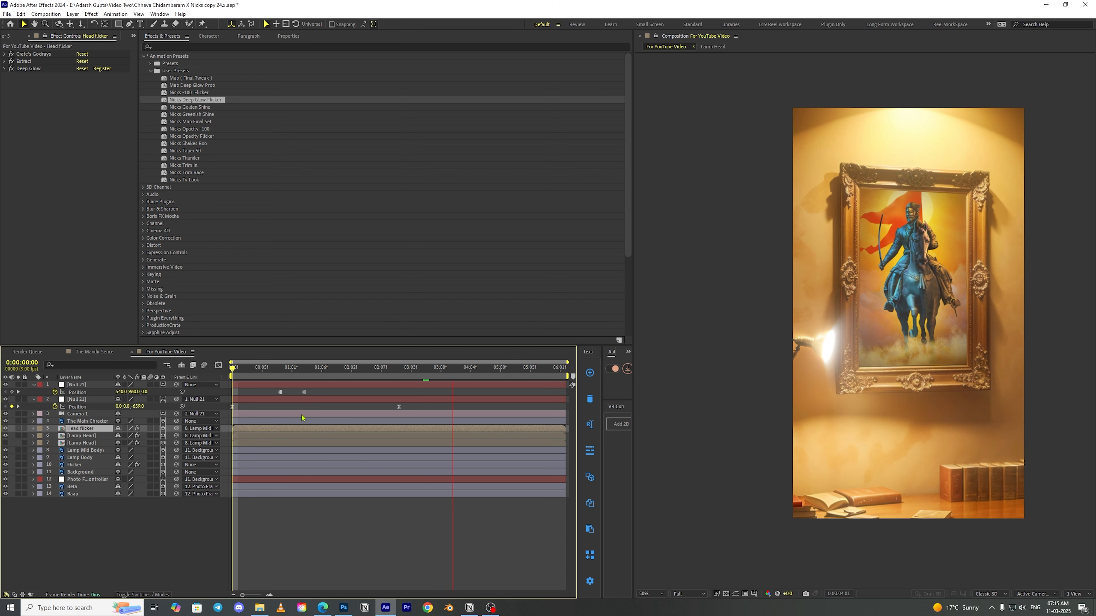
pyautogui.press('space')
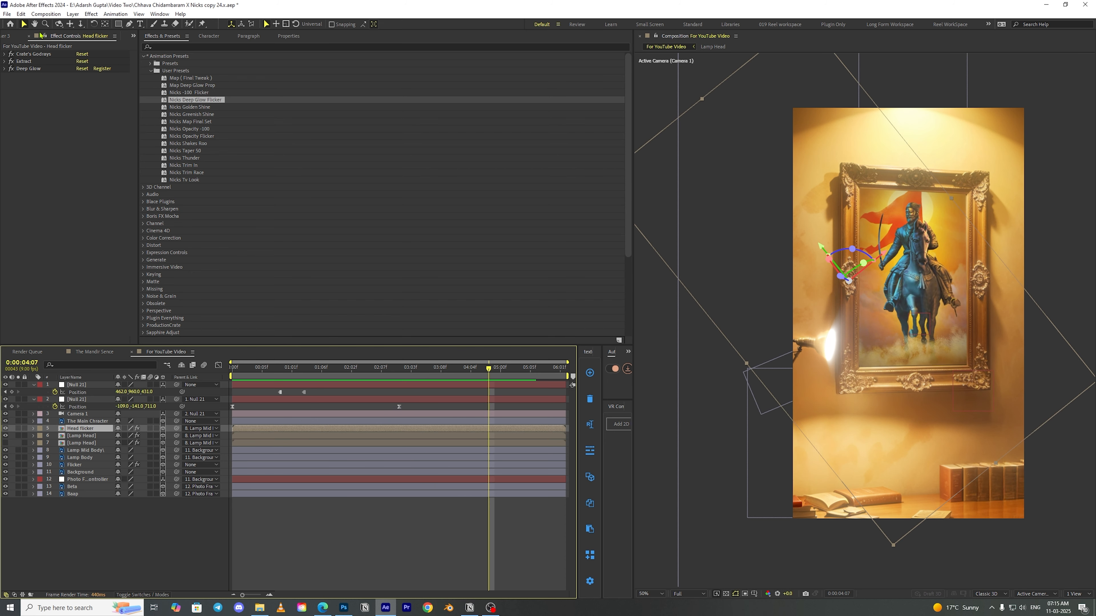
# In Head flicker's Crate's Godrays, remove the Exposure expression, add a default expression to Decay, and set Exposure to 2.41
pyautogui.click(5, 55)
pyautogui.click(27, 109)
pyautogui.click(26, 112)
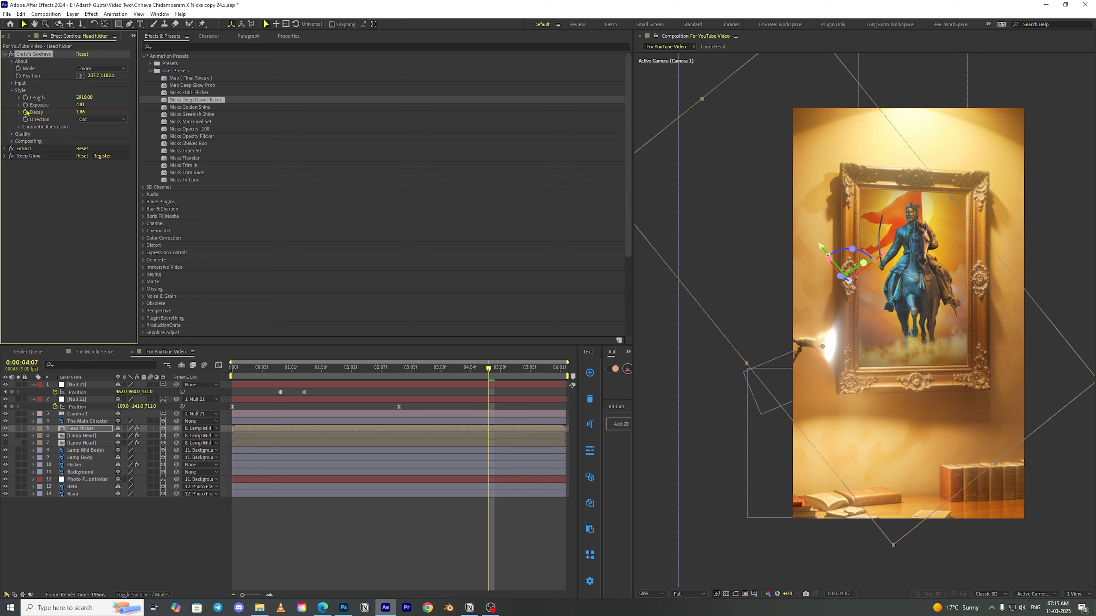
pyautogui.keyDown('alt'); pyautogui.click(26, 112); pyautogui.keyUp('alt')
pyautogui.moveTo(81, 105); pyautogui.dragTo(15, 105)
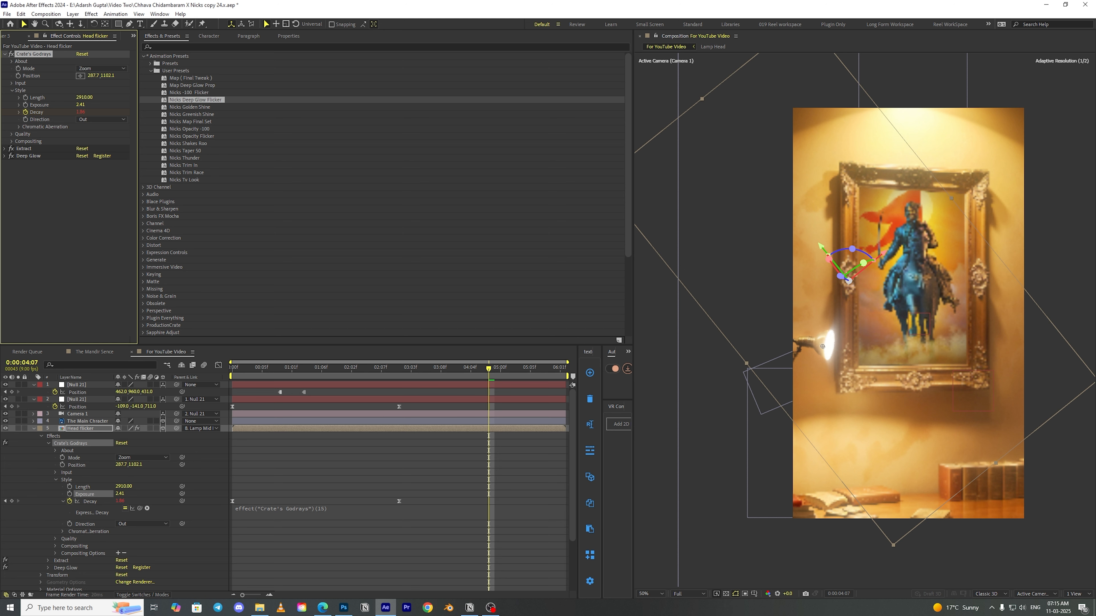
# Set the Crate's Godrays chromatic aberration amount to -26% and its quality to High
pyautogui.click(19, 127)
pyautogui.moveTo(82, 134); pyautogui.dragTo(92, 134)
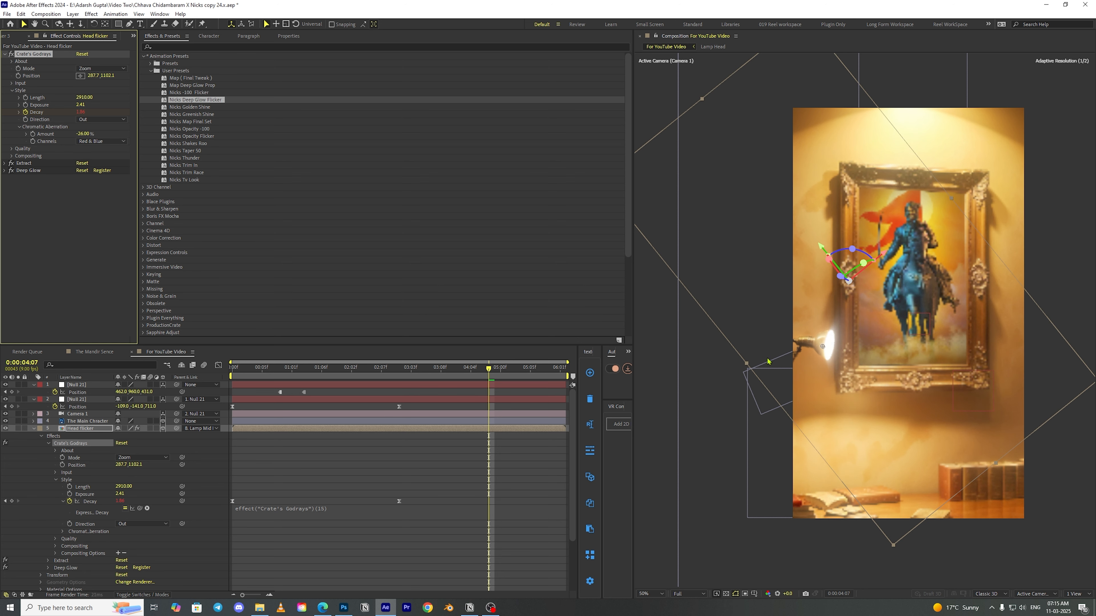
pyautogui.click(13, 90)
pyautogui.click(12, 84)
pyautogui.click(12, 83)
pyautogui.click(12, 104)
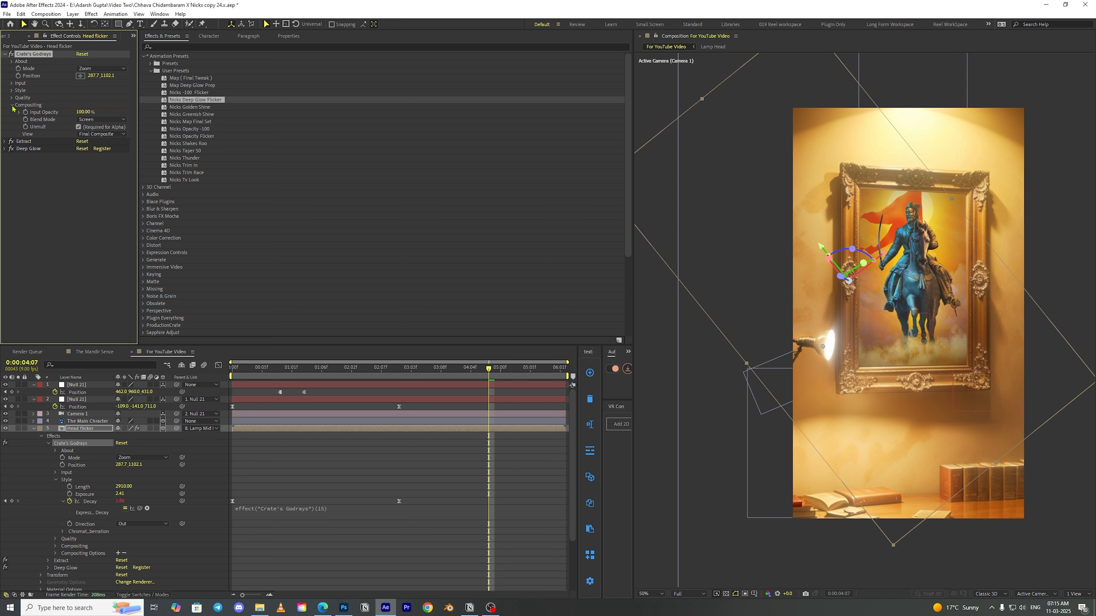
pyautogui.click(12, 105)
pyautogui.click(12, 98)
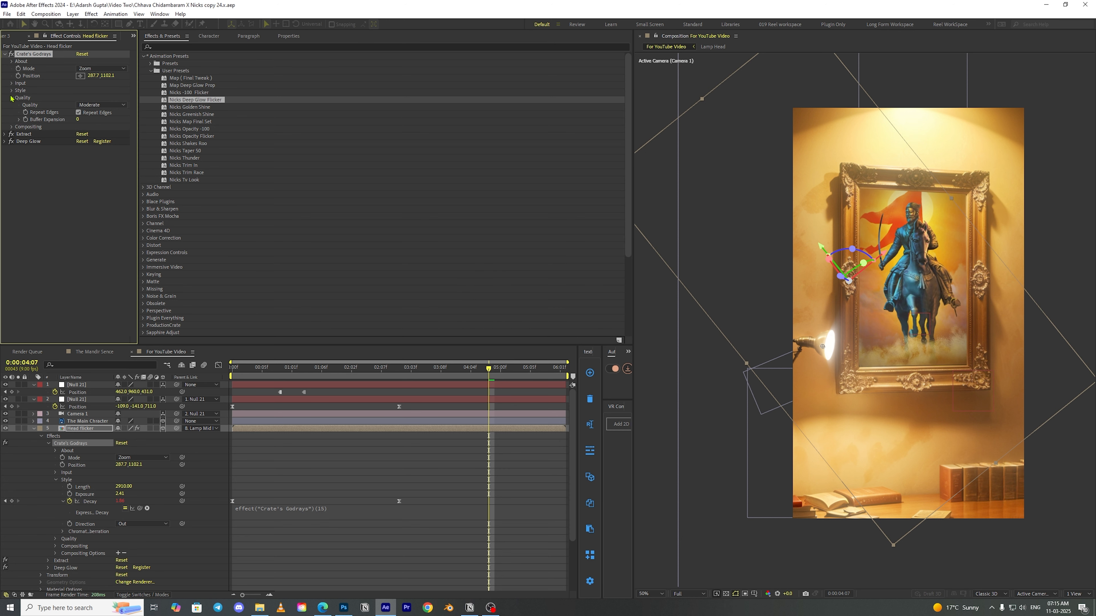
pyautogui.click(117, 105)
pyautogui.click(98, 133)
# Save the project and preview the lamp's god rays and flicker
pyautogui.hotkey('ctrl', 's')
pyautogui.press('space')
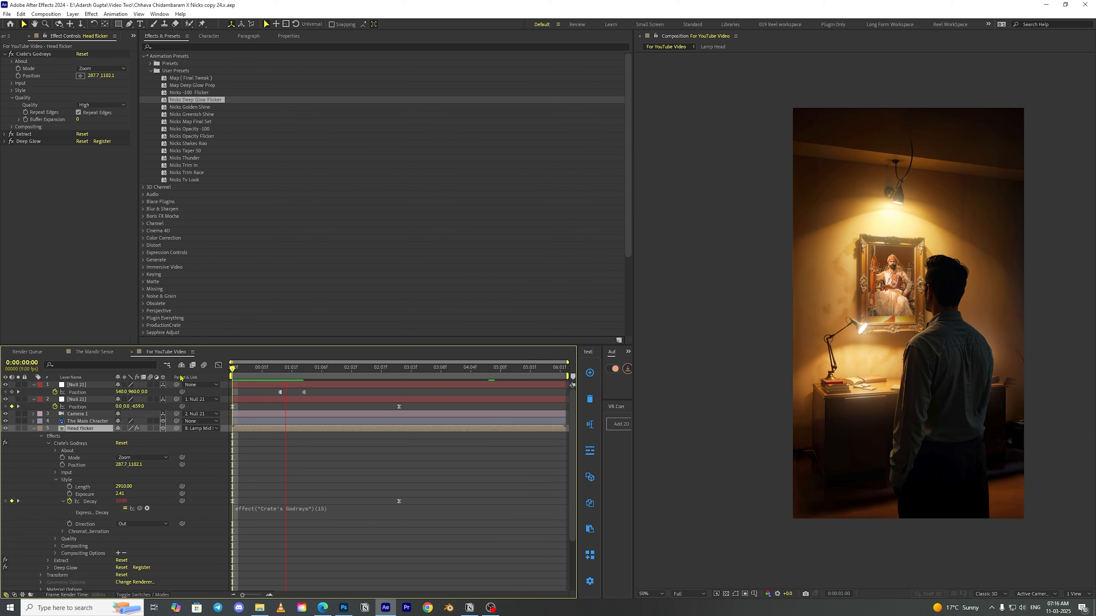
pyautogui.press('space')
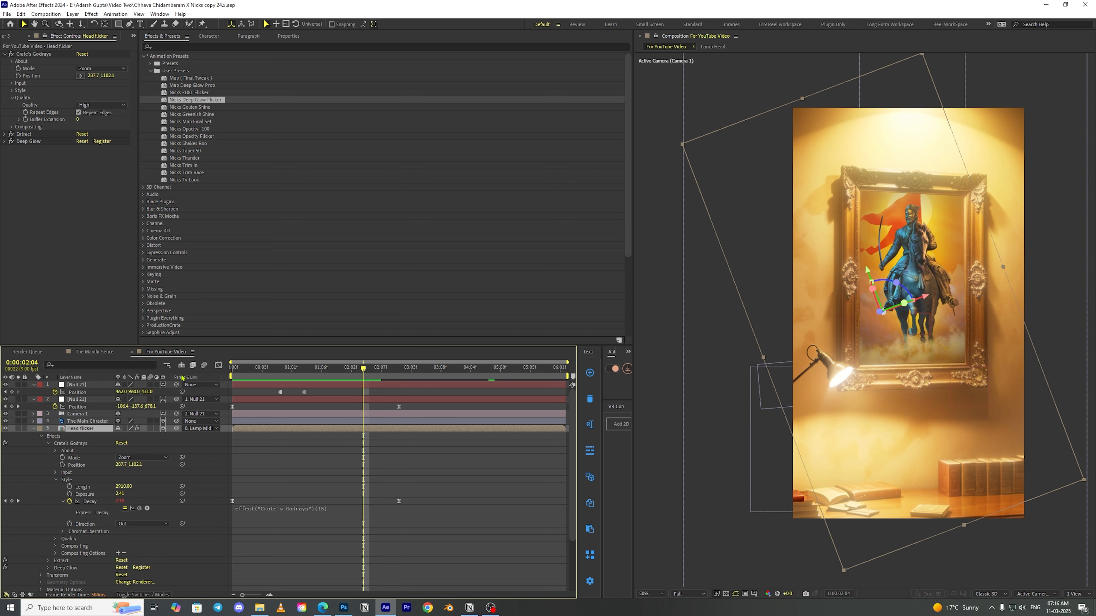
# Collapse the expanded properties of all layers and preview the whole scene from the start
pyautogui.hotkey('ctrl', 'a')
pyautogui.click(34, 429)
pyautogui.click(138, 518)
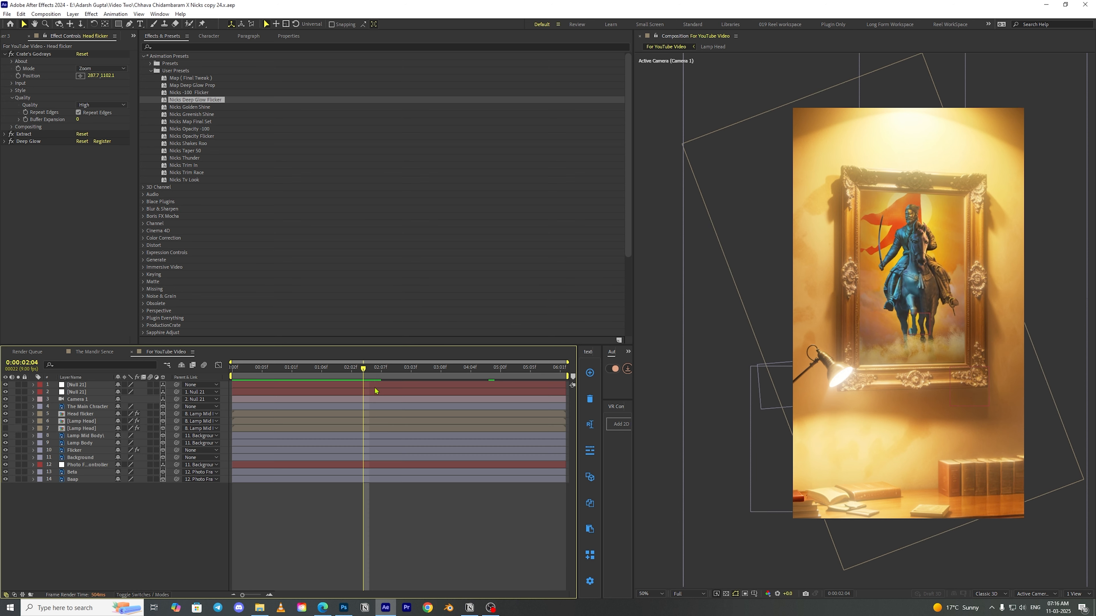
pyautogui.moveTo(363, 368); pyautogui.dragTo(164, 389)
pyautogui.press('space')
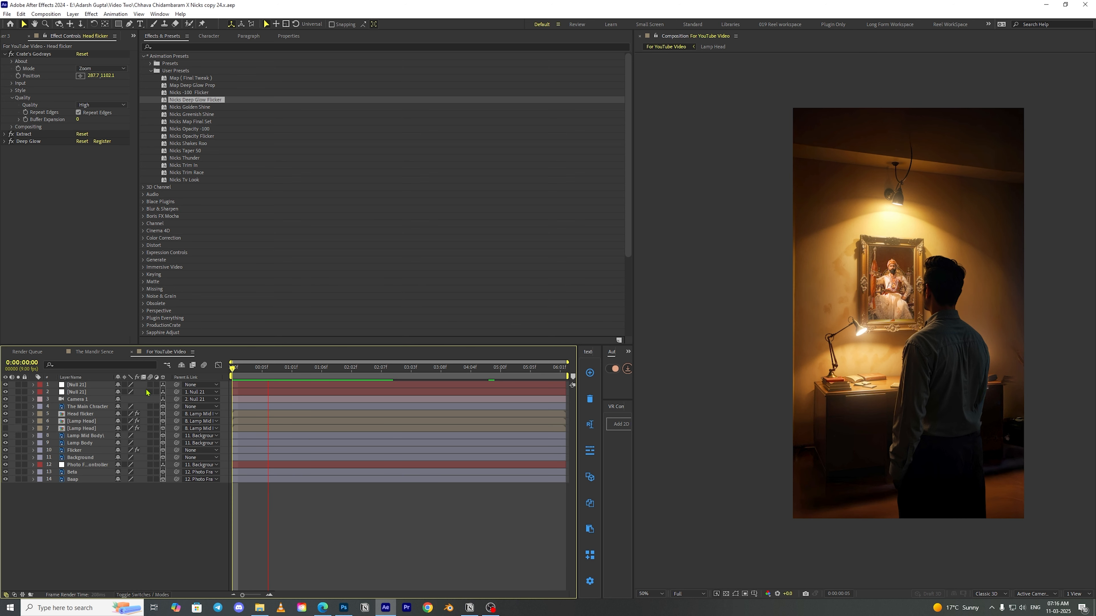
# Add an Inner Glow layer style to The Main Chracter layer
pyautogui.click(88, 407)
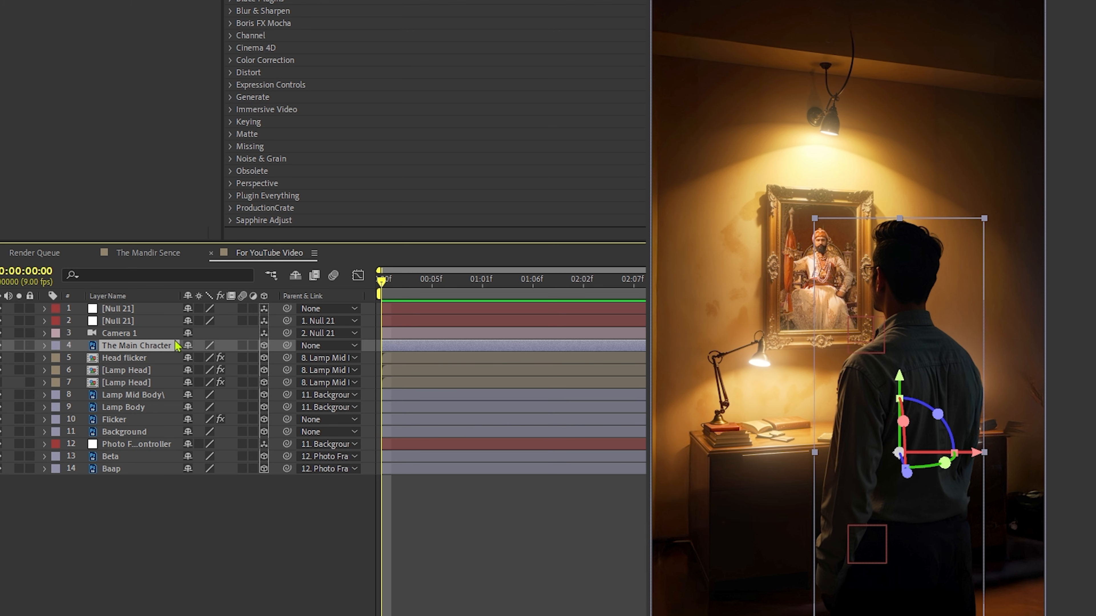
pyautogui.rightClick(138, 347)
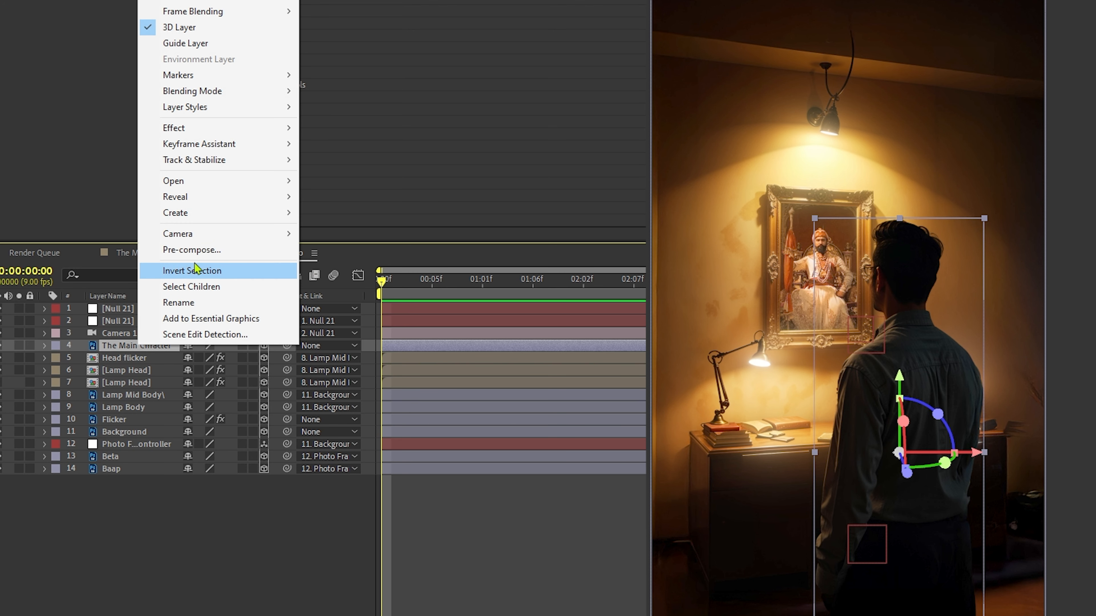
pyautogui.moveTo(194, 109)
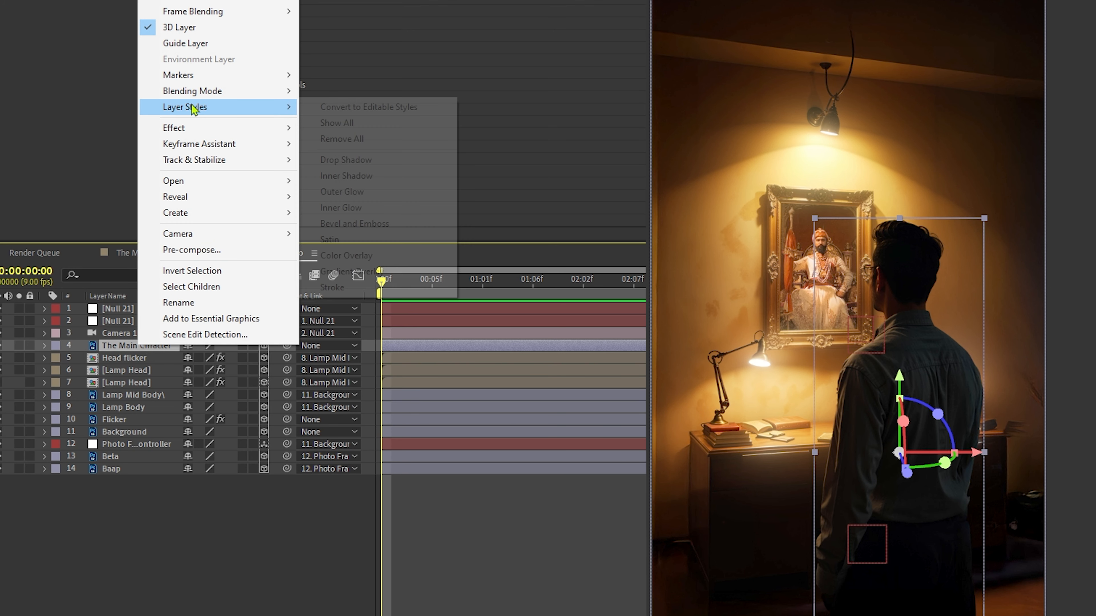
pyautogui.click(353, 209)
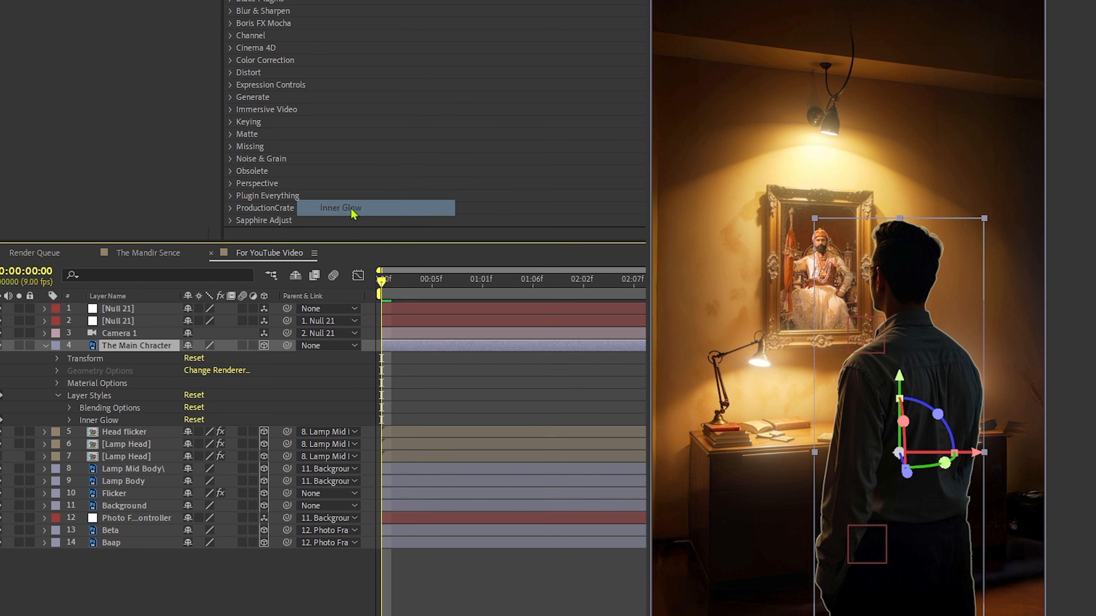
# Set The Main Chracter's Inner Glow to a light orange colour, 16% opacity and size 56
pyautogui.click(69, 420)
pyautogui.moveTo(193, 446); pyautogui.dragTo(246, 555)
pyautogui.click(192, 481)
pyautogui.moveTo(189, 445); pyautogui.dragTo(173, 458)
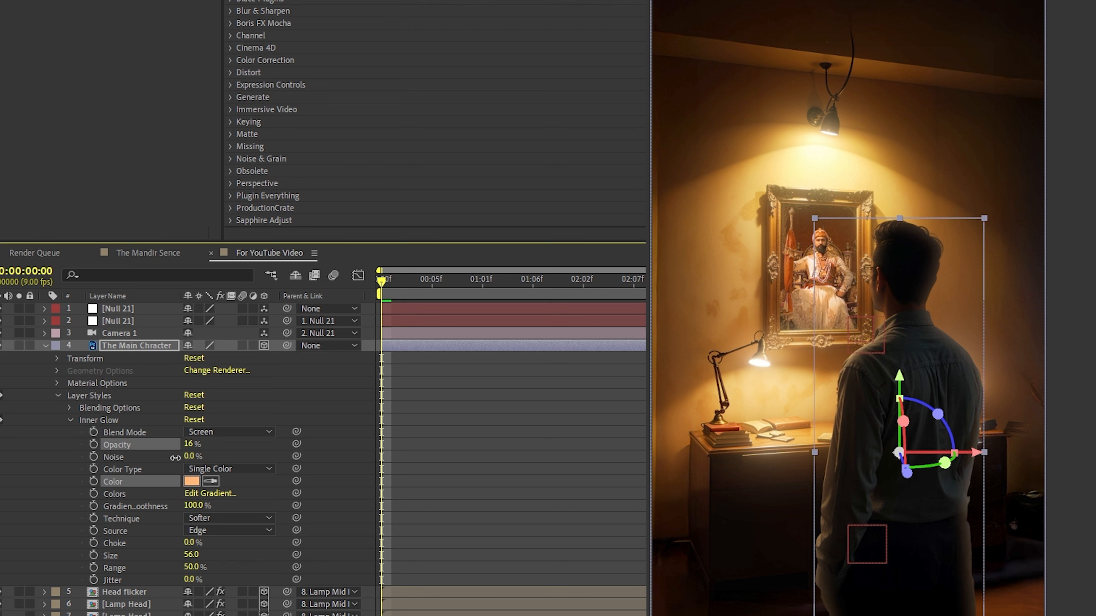
# Preview the scene with the character's inner glow, collapse the layer's properties and return to the first frame
pyautogui.click(527, 425)
pyautogui.press('space')
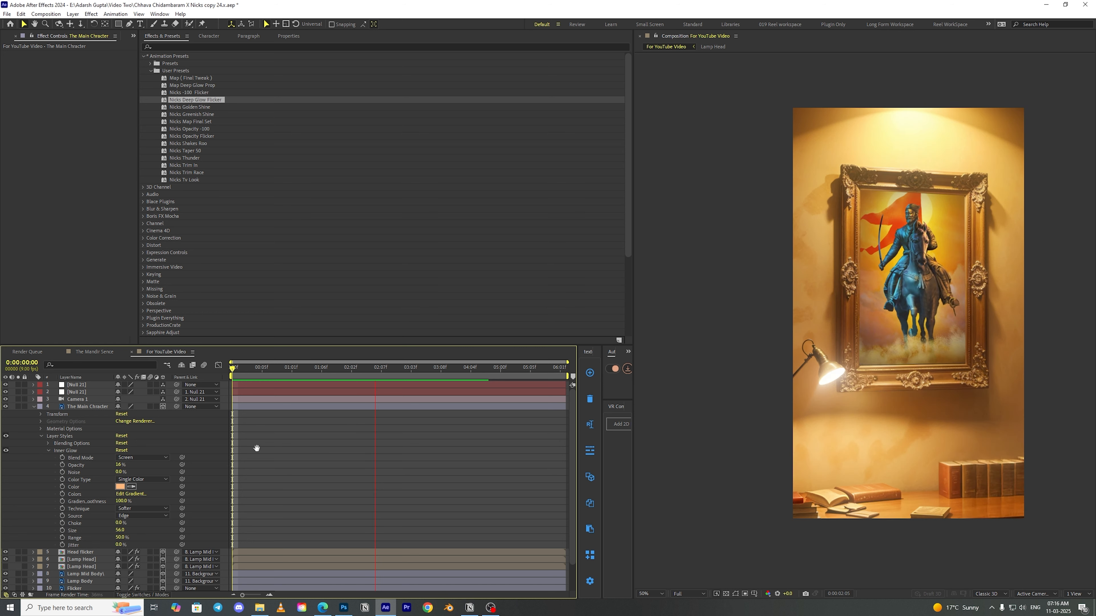
pyautogui.press('space')
pyautogui.click(34, 407)
pyautogui.moveTo(294, 370); pyautogui.dragTo(230, 370)
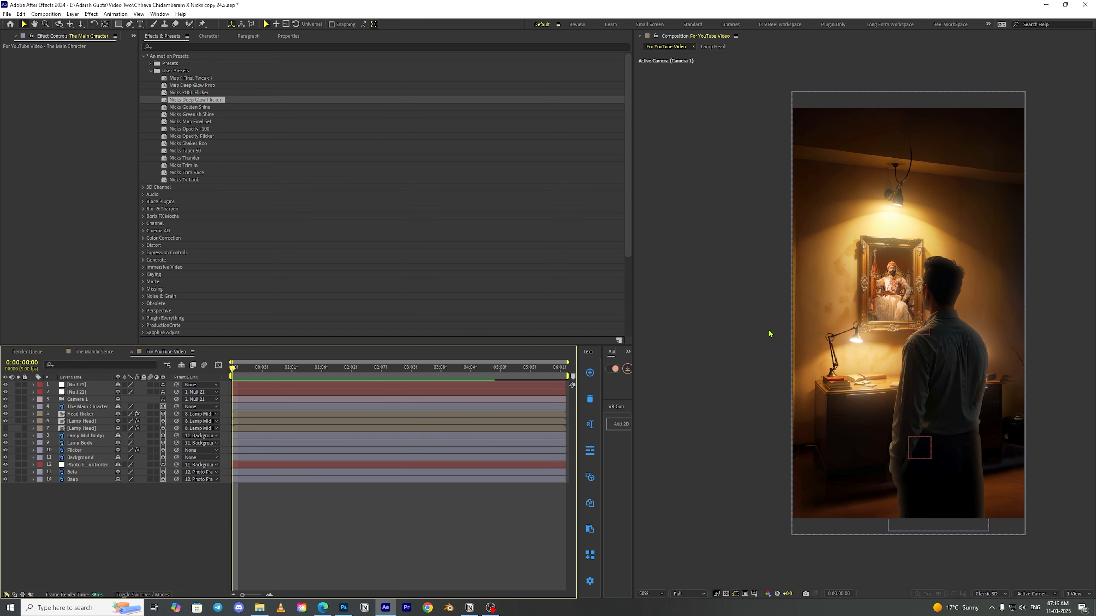
# Turn on Camera 1's depth of field and keyframe focus distance from 1555 to 1240 pixels and aperture from 247.3 to 378.3 pixels
pyautogui.click(33, 399)
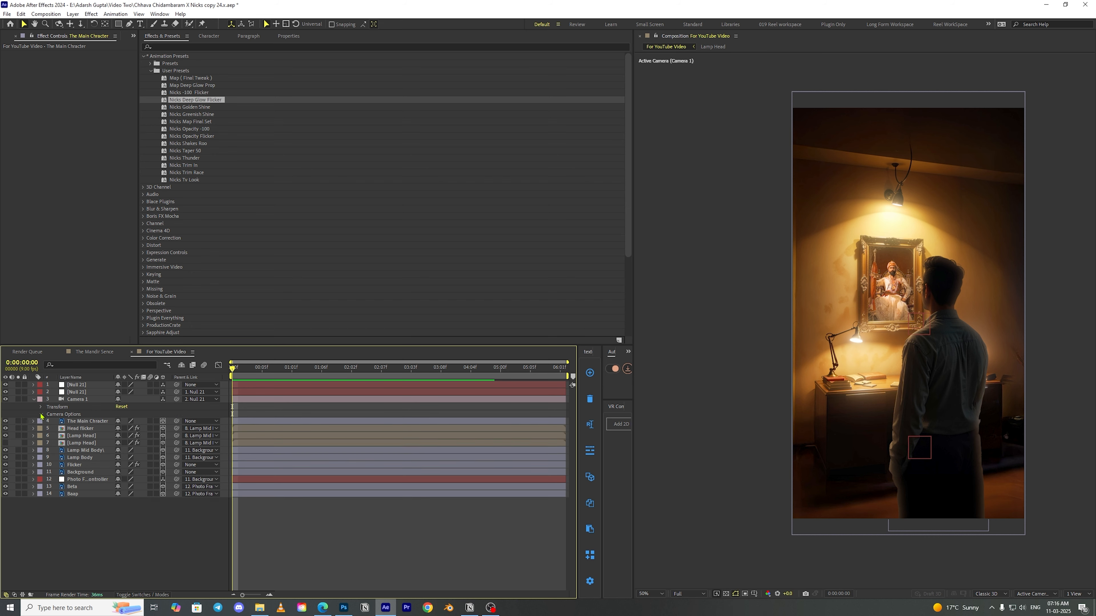
pyautogui.click(41, 415)
pyautogui.click(119, 429)
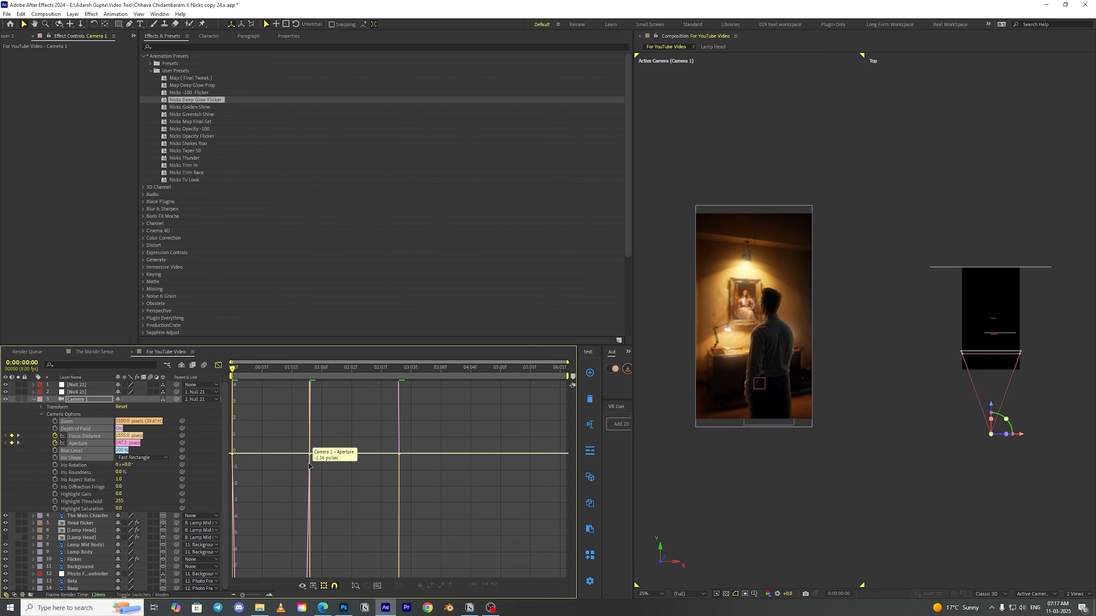
# Ease Camera 1's focus distance and aperture keyframes by adjusting their speed curves, and preview the focus change
pyautogui.moveTo(304, 453); pyautogui.dragTo(378, 452)
pyautogui.moveTo(378, 452); pyautogui.dragTo(364, 452)
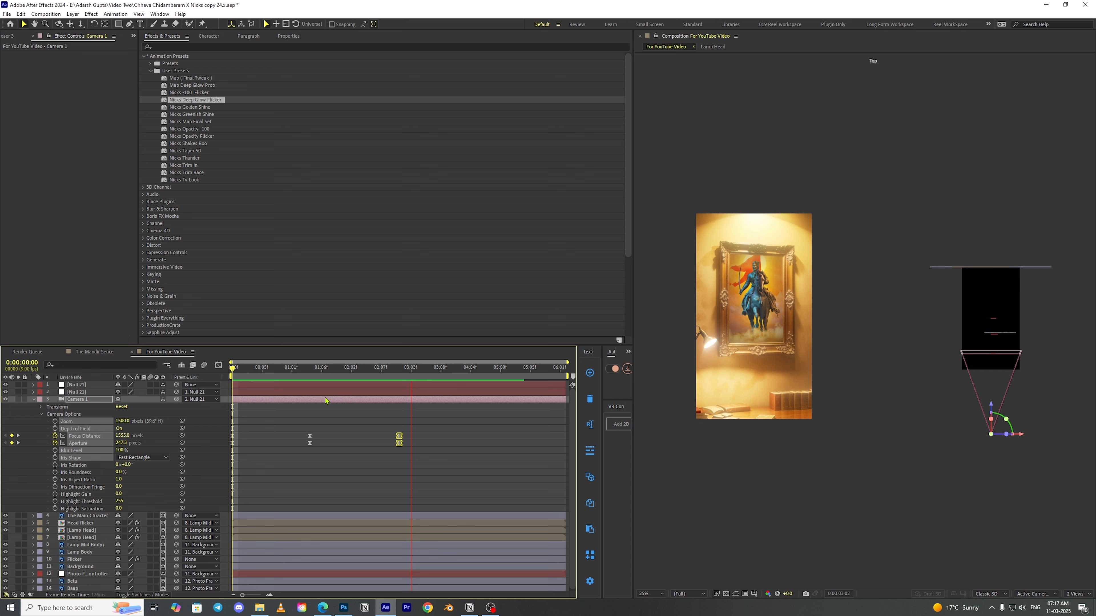
pyautogui.press('space')
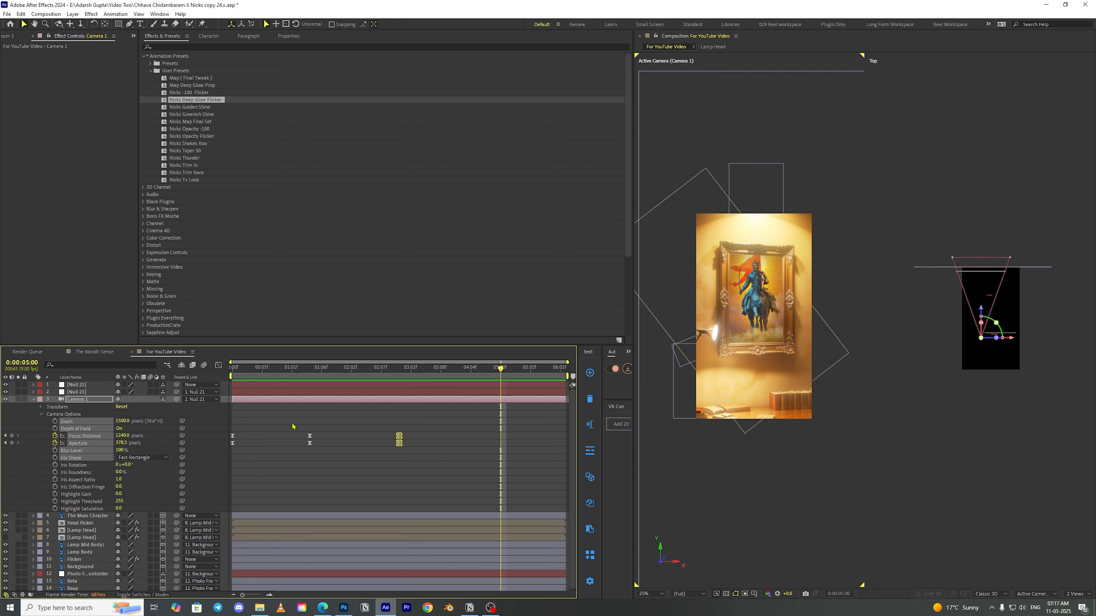
# Collapse the expanded properties of all layers and preview the camera's depth of field from the start
pyautogui.hotkey('ctrl', 'a')
pyautogui.press('u')
pyautogui.press('u')
pyautogui.click(264, 534)
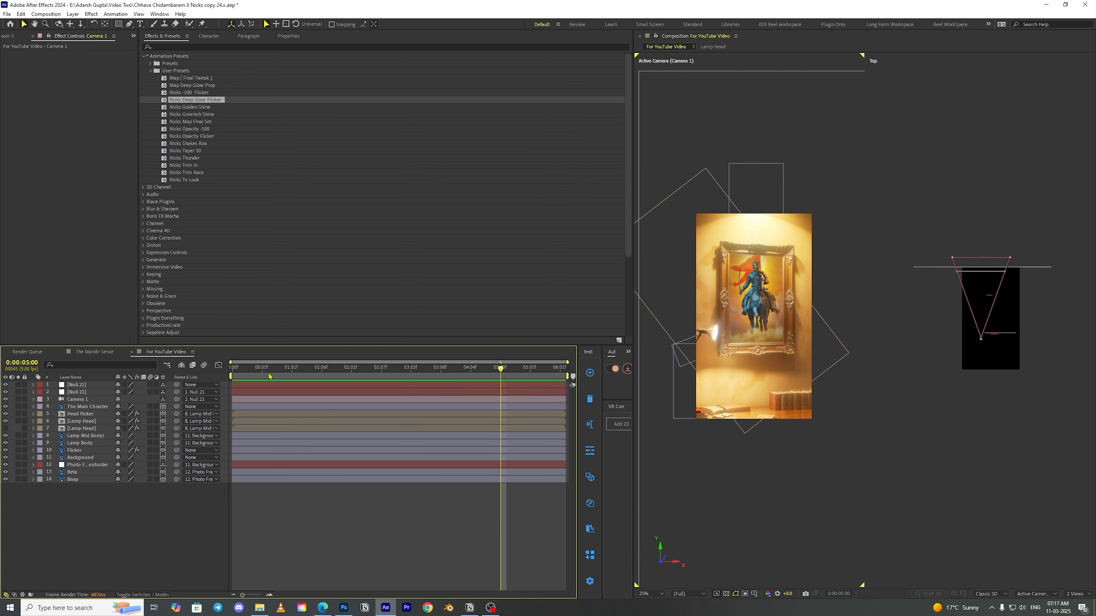
pyautogui.press('space')
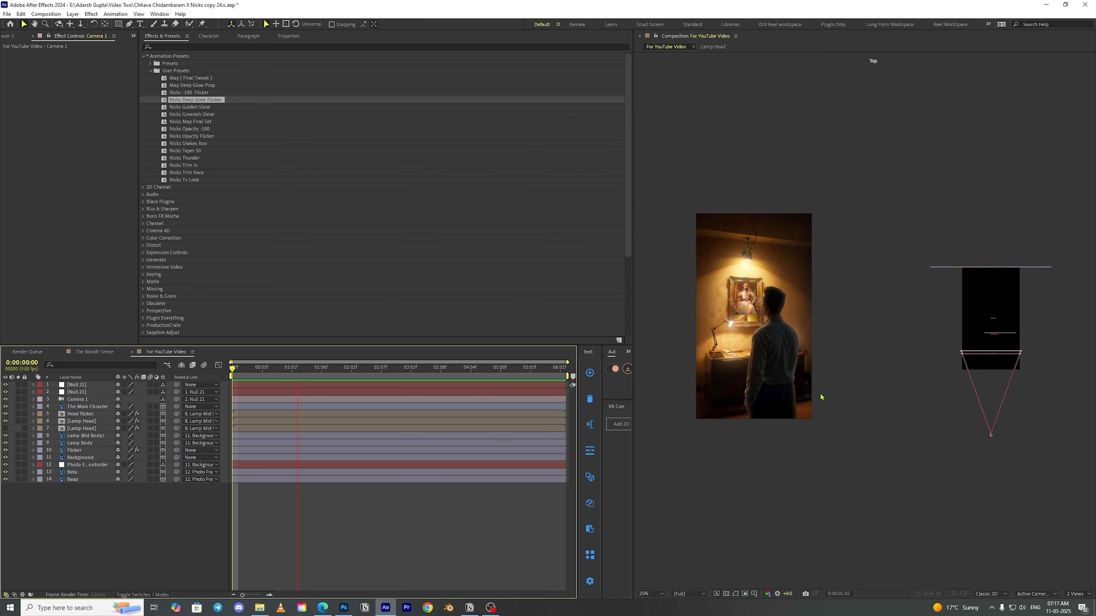
pyautogui.press('space')
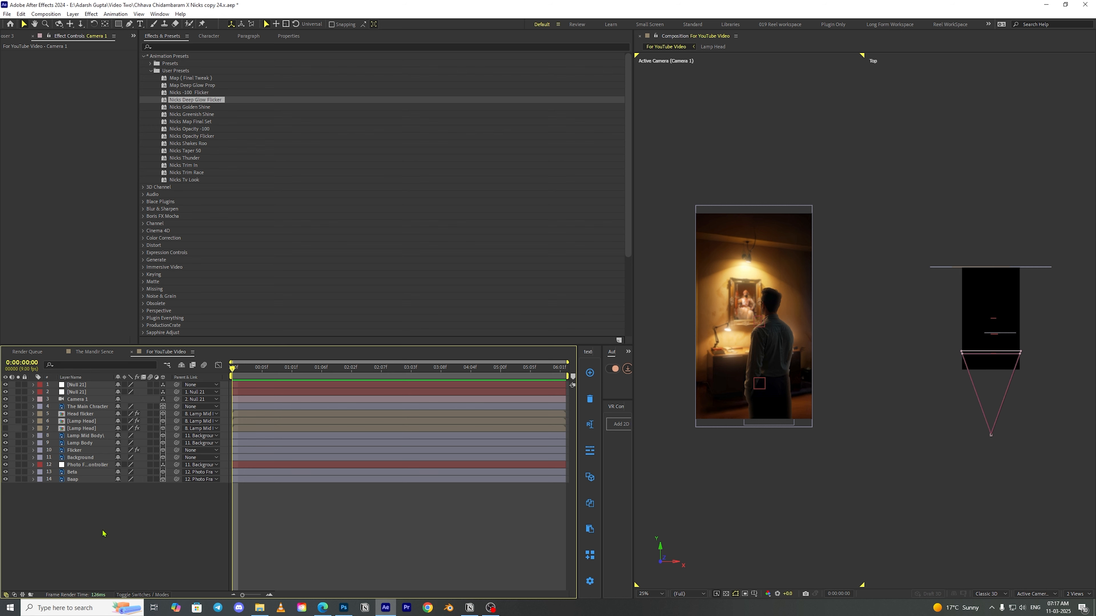
# Import the glowing particles overlay video from the Downloads folder into the composition and rotate it 90°
pyautogui.rightClick(103, 534)
pyautogui.click(75, 510)
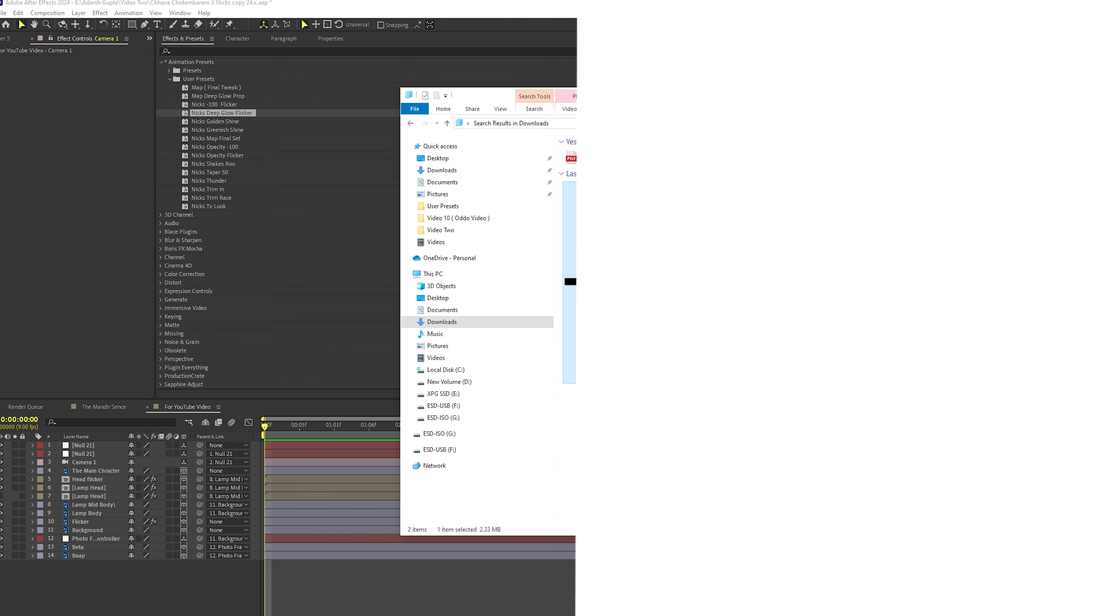
pyautogui.moveTo(570, 280); pyautogui.dragTo(168, 585)
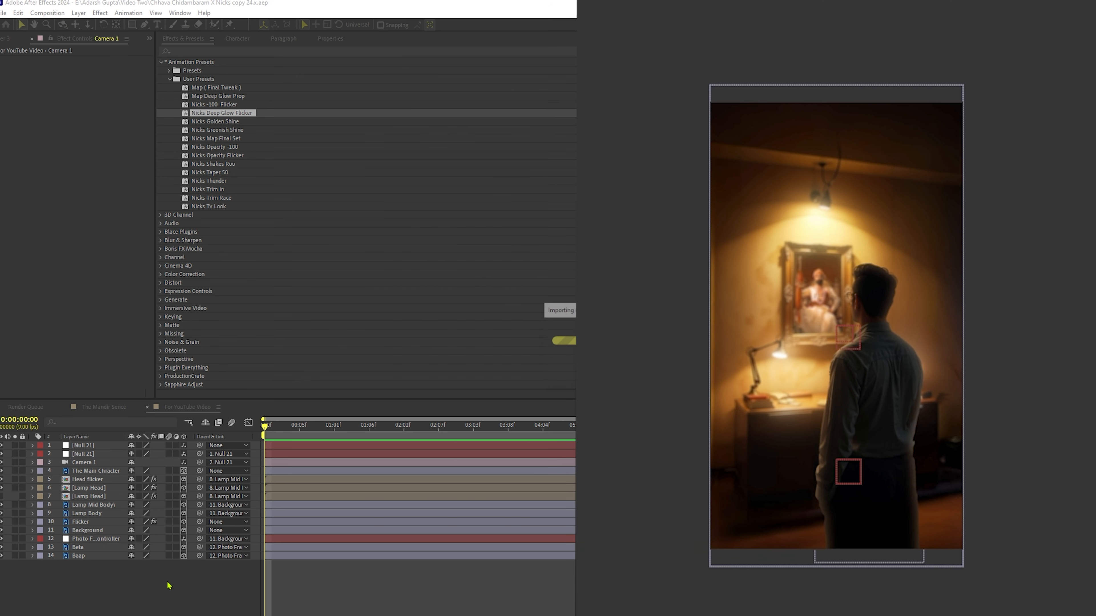
pyautogui.press('r')
pyautogui.click(146, 453)
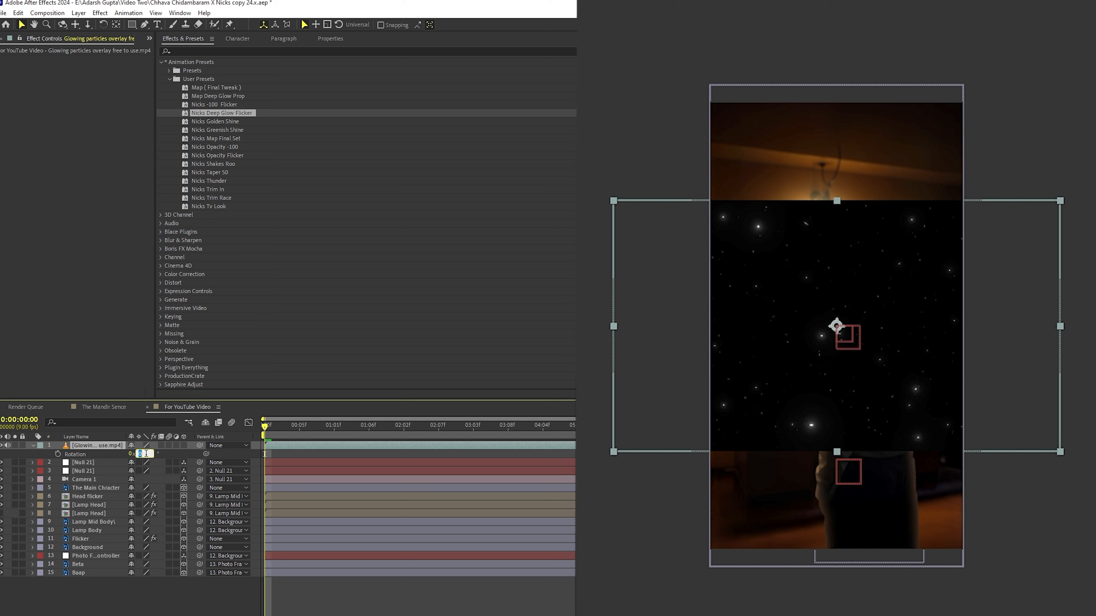
pyautogui.press('Return')
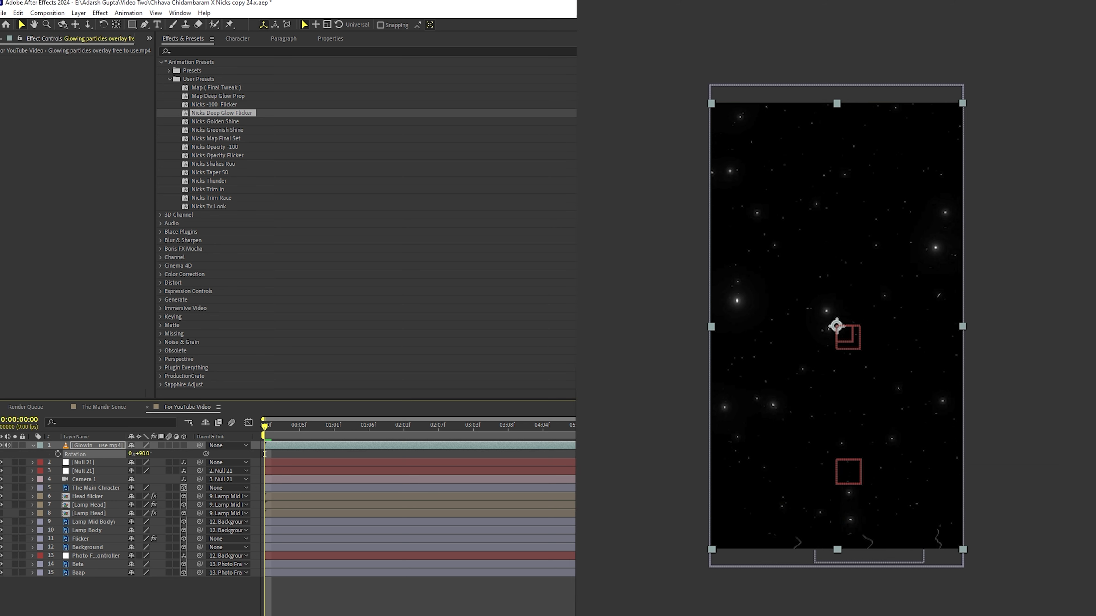
# Set the glowing particles layer's blending mode to Screen and move it directly below The Main Chracter
pyautogui.press('F4')
pyautogui.click(146, 450)
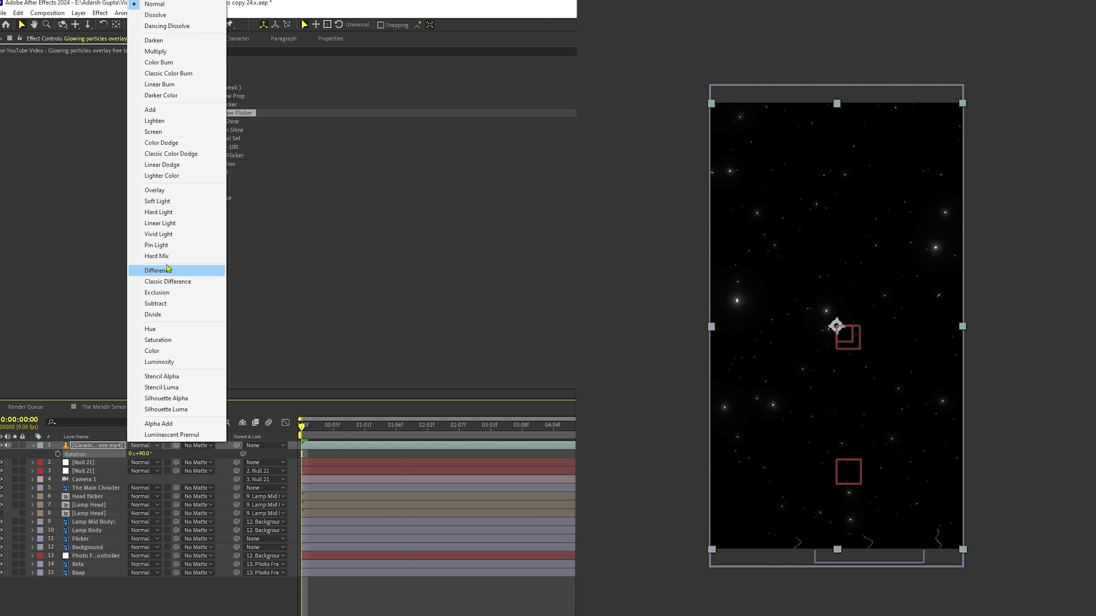
pyautogui.click(174, 132)
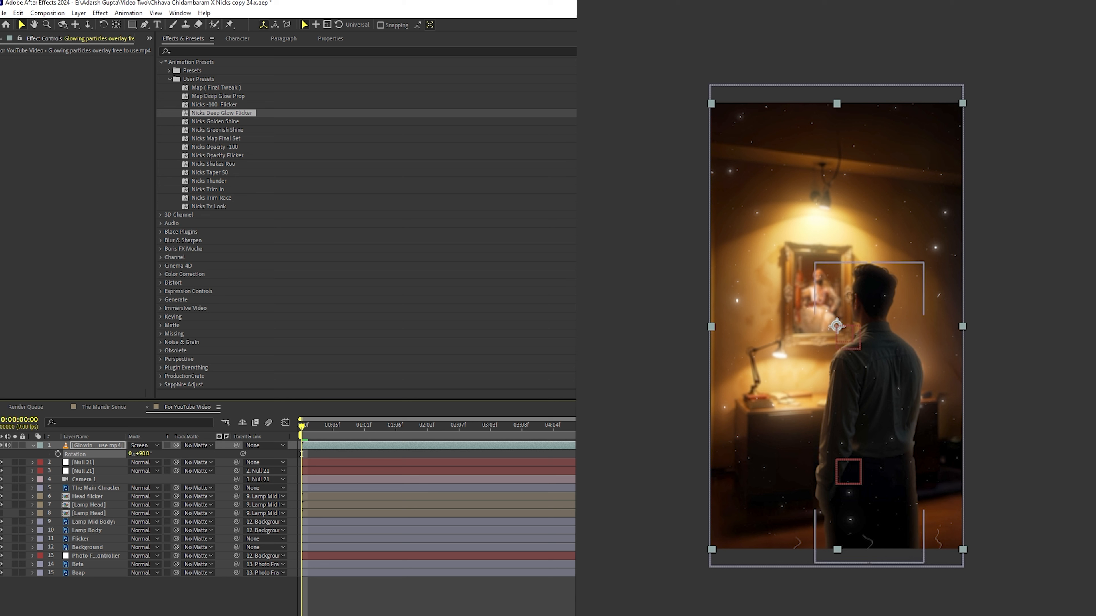
pyautogui.moveTo(93, 446); pyautogui.dragTo(94, 491)
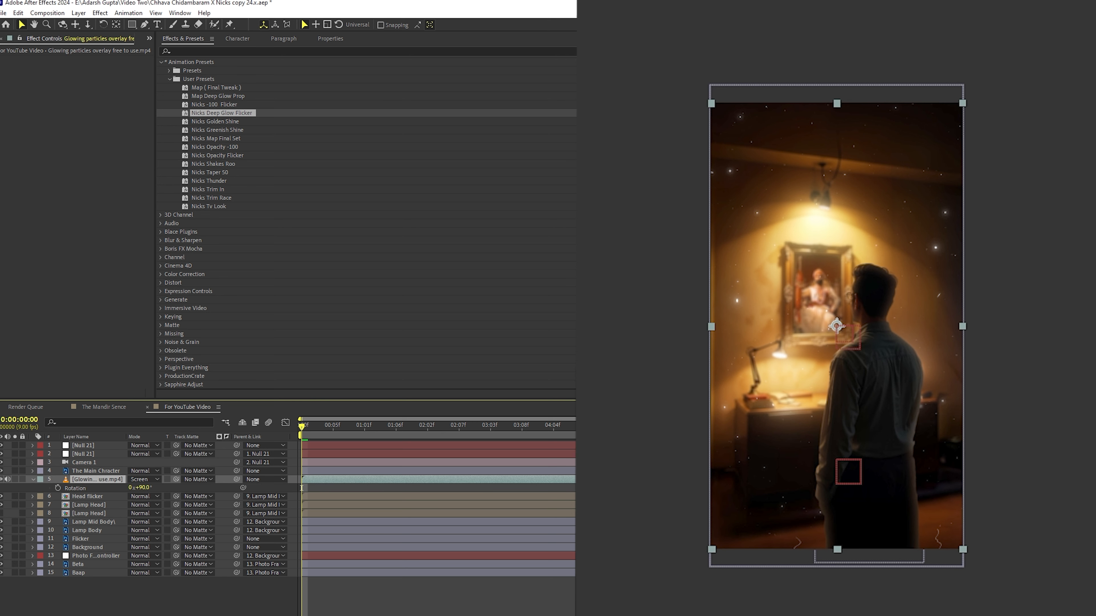
# Make the glowing particles layer 3D and enlarge it past the frame edges, checking it in a preview
pyautogui.press('F4')
pyautogui.click(185, 480)
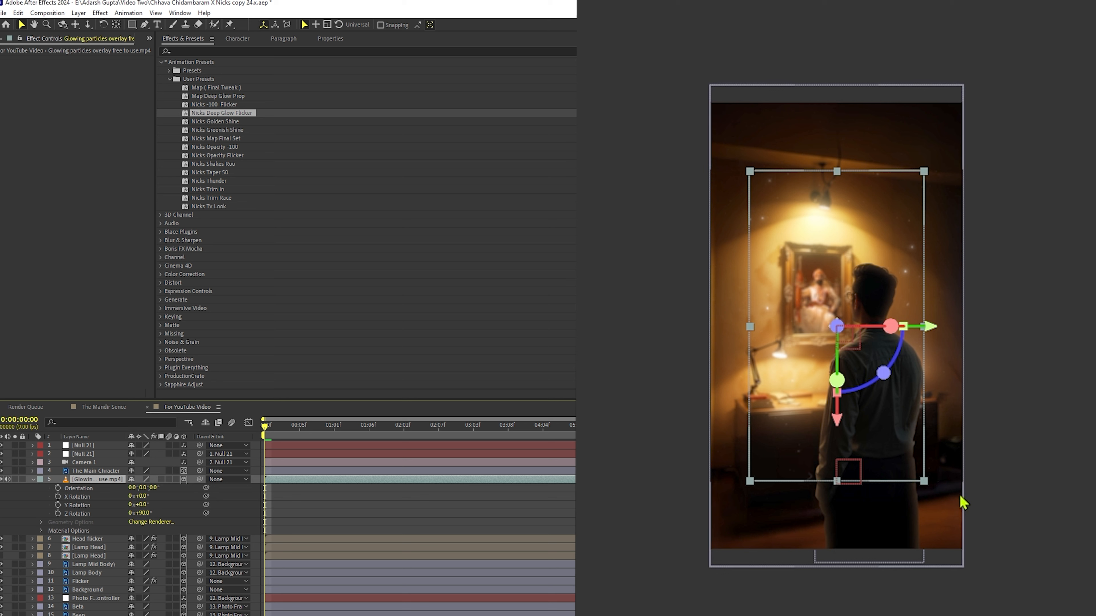
pyautogui.moveTo(924, 481); pyautogui.dragTo(991, 599)
pyautogui.click(348, 505)
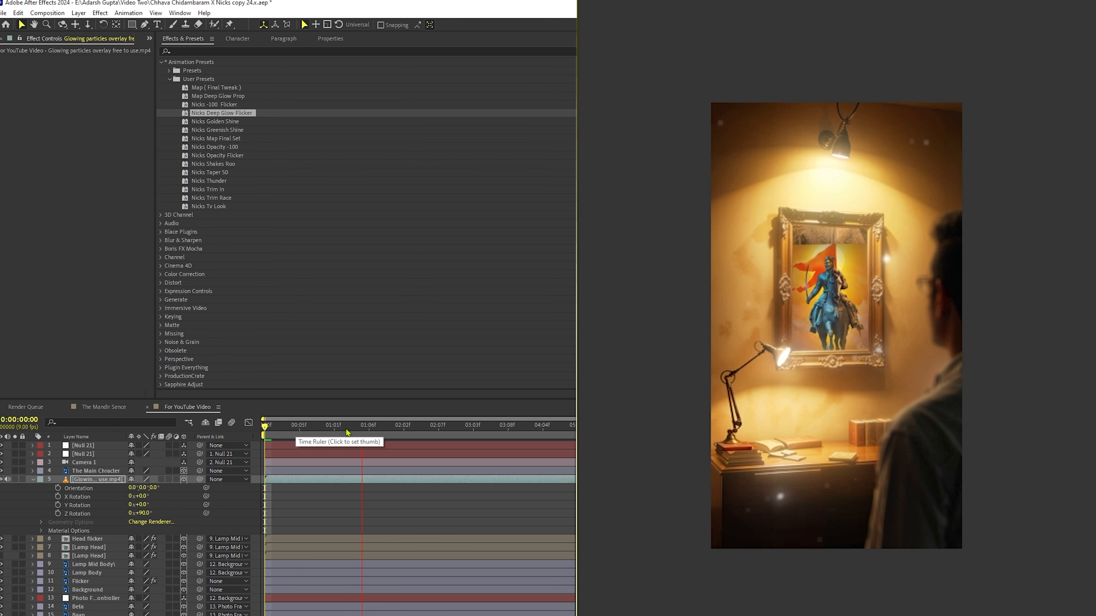
pyautogui.press('space')
# Set the glowing particles layer's opacity to 43% and save the project
pyautogui.press('t')
pyautogui.moveTo(134, 488); pyautogui.dragTo(107, 491)
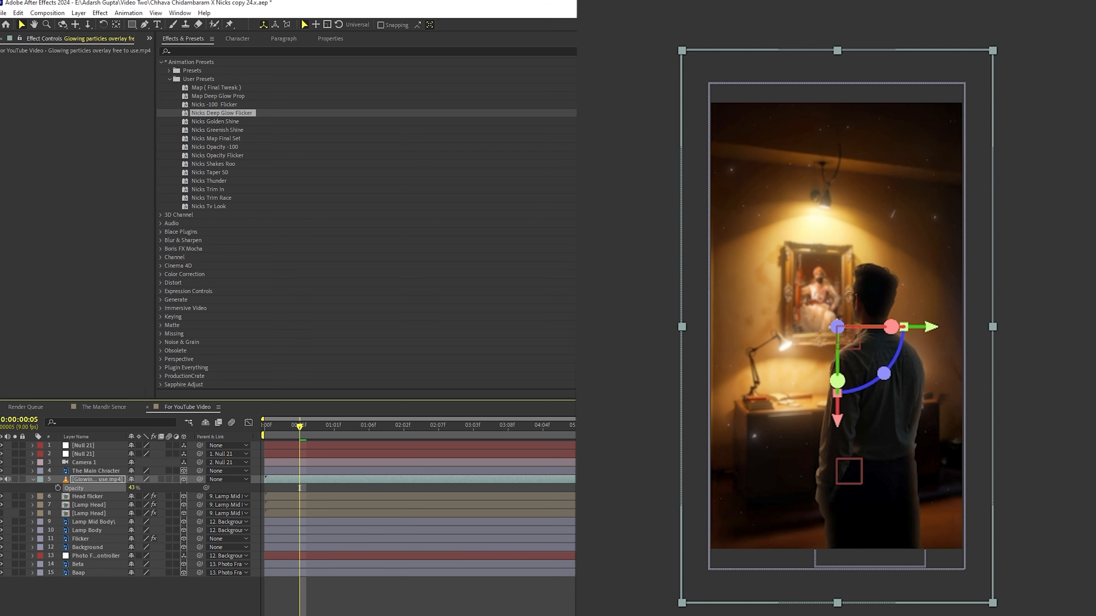
pyautogui.click(185, 583)
pyautogui.hotkey('ctrl', 's')
# Preview the scene with the fainter particles from the first frame
pyautogui.press('Home')
pyautogui.press('space')
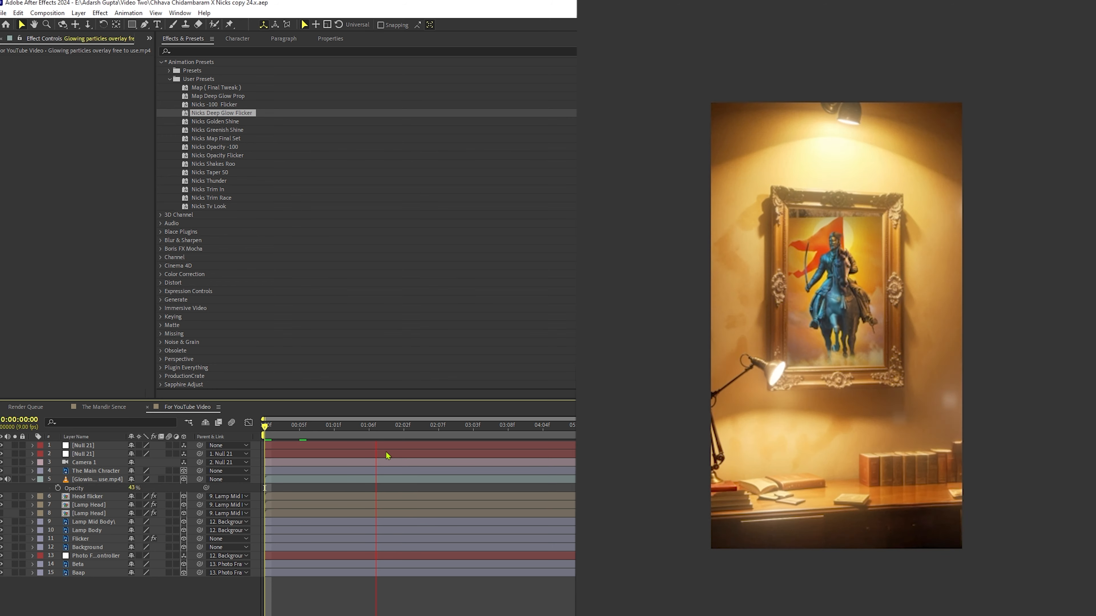
pyautogui.press('space')
# Add an adjustment layer above all layers and apply Deep Glow to it with an exposure of 0.15
pyautogui.rightClick(152, 614)
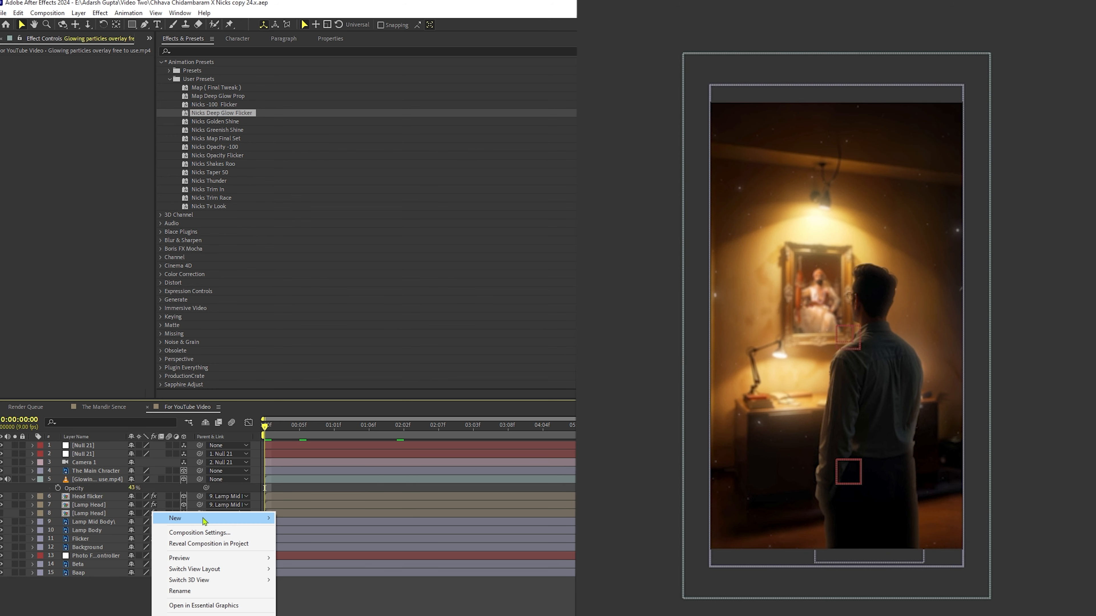
pyautogui.moveTo(207, 518)
pyautogui.click(345, 598)
pyautogui.hotkey('ctrl', 'space')
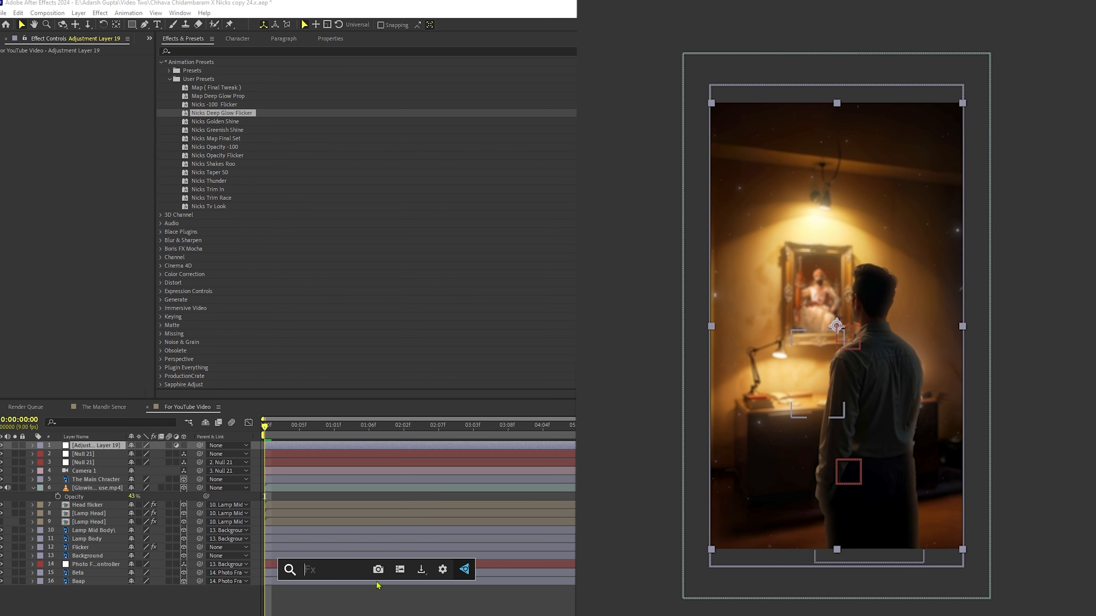
pyautogui.write('deep')
pyautogui.press('Return')
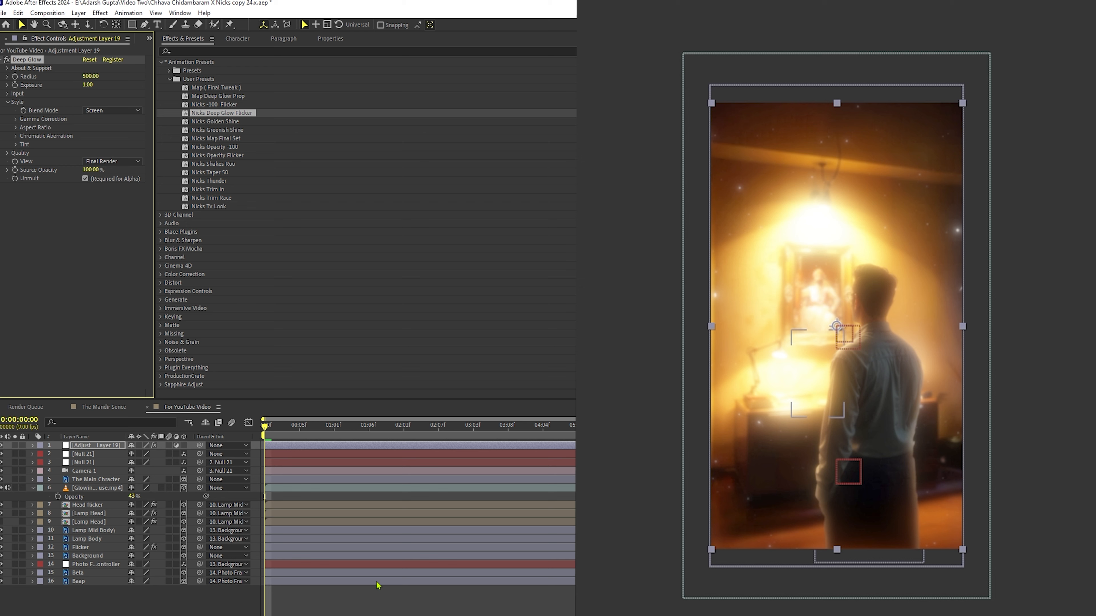
pyautogui.moveTo(71, 86); pyautogui.dragTo(44, 87)
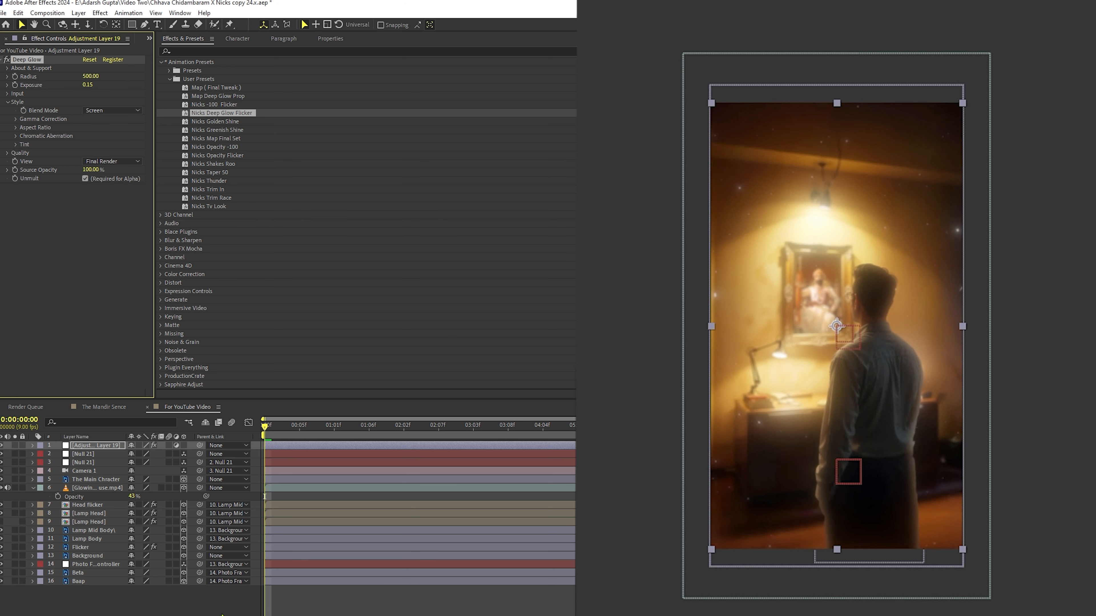
# Add a second adjustment layer on top and rename it CURVES
pyautogui.rightClick(170, 494)
pyautogui.moveTo(193, 501)
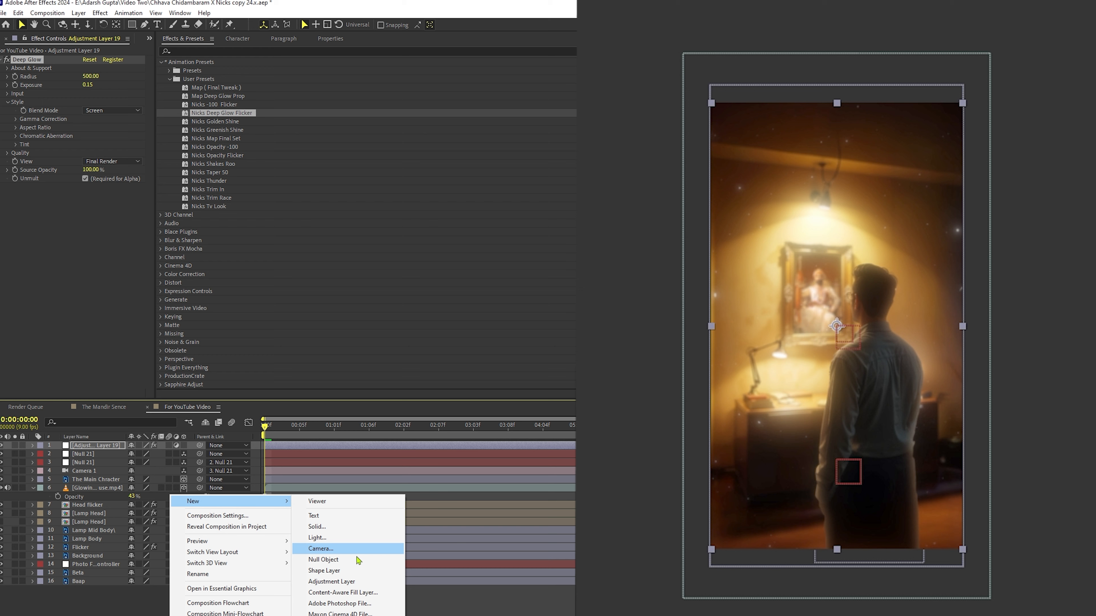
pyautogui.click(341, 581)
pyautogui.press('Return')
pyautogui.write('CURVES')
pyautogui.press('Return')
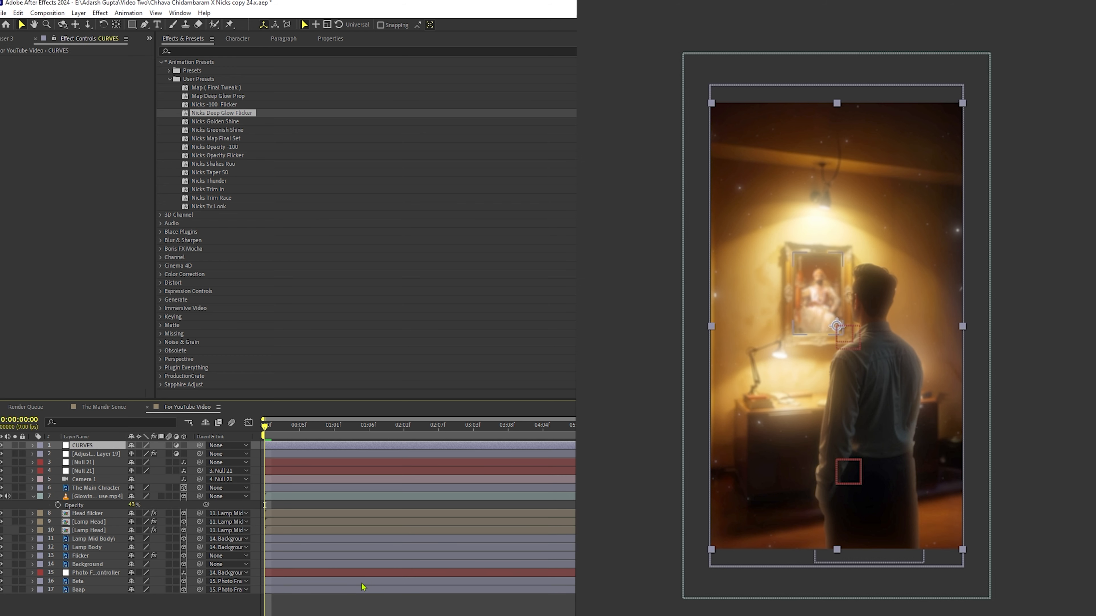
# Apply the Curves effect to the CURVES layer, pull the RGB shadows down while holding the highlights, and save the project
pyautogui.hotkey('ctrl', 'space')
pyautogui.write('curv')
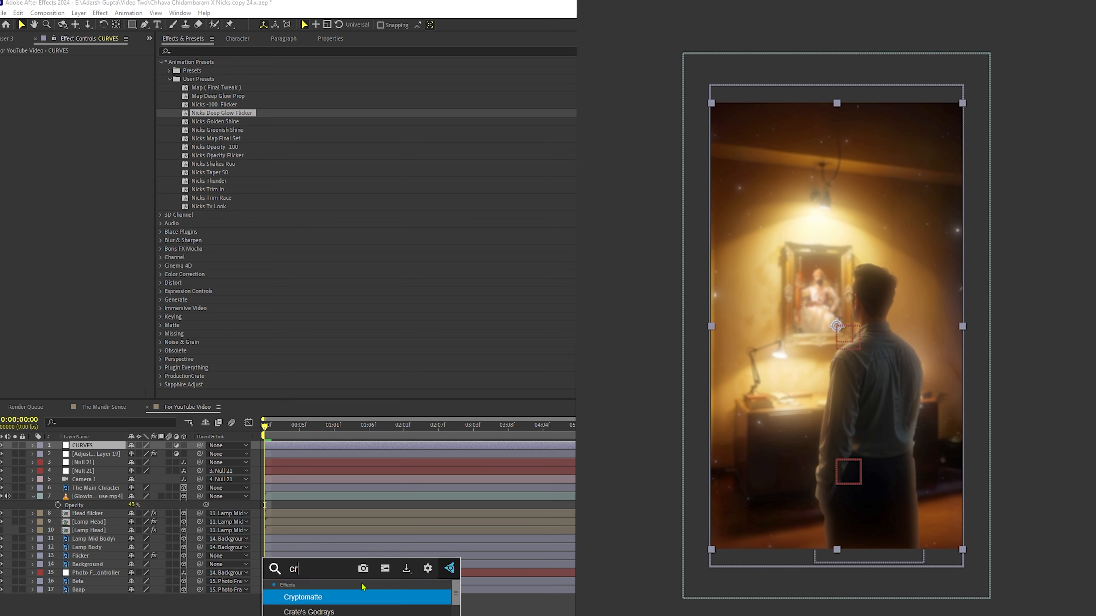
pyautogui.press('Return')
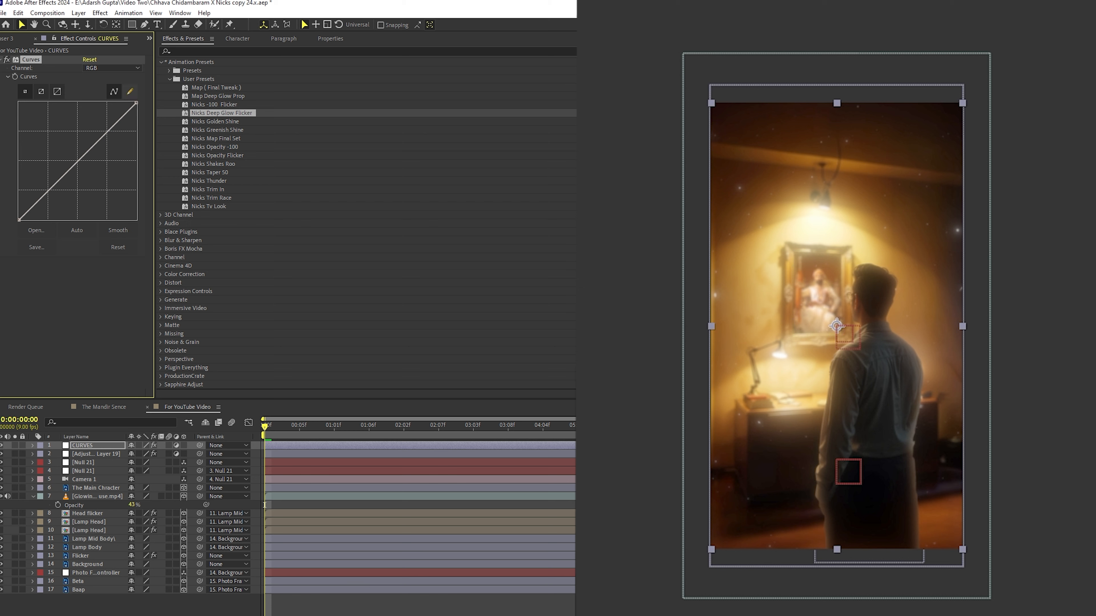
pyautogui.moveTo(49, 189); pyautogui.dragTo(57, 196)
pyautogui.moveTo(116, 131); pyautogui.dragTo(112, 132)
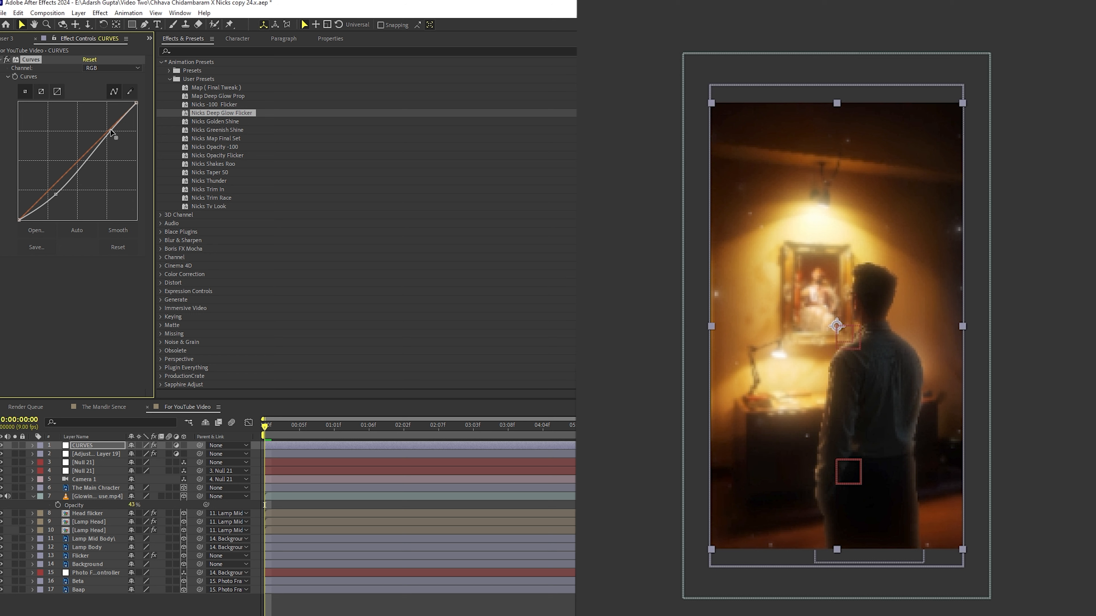
pyautogui.moveTo(57, 193); pyautogui.dragTo(58, 199)
pyautogui.hotkey('ctrl', 's')
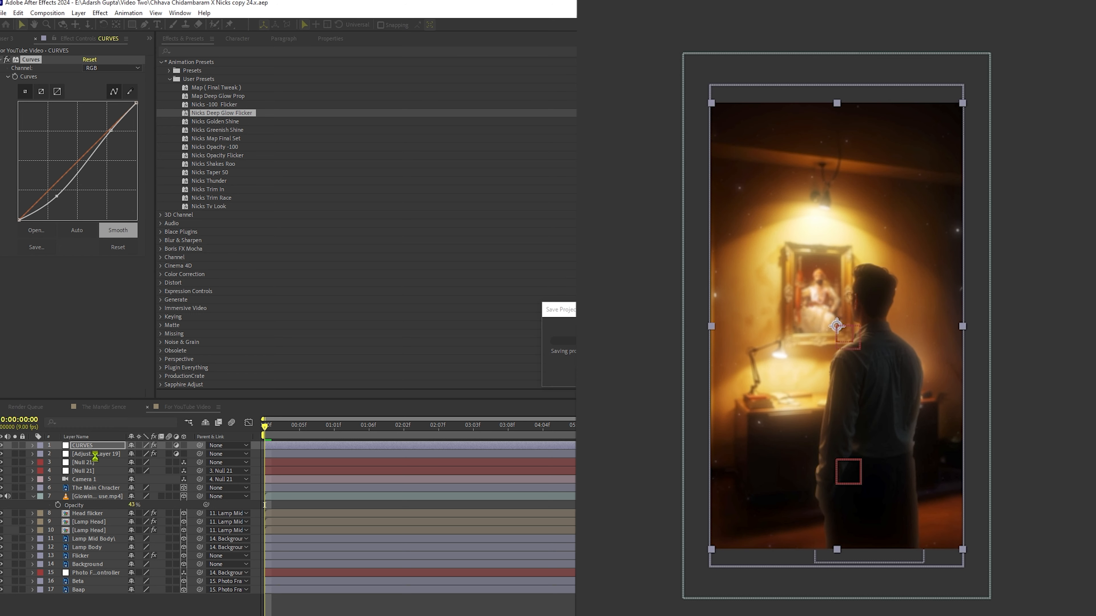
# Lower the Deep Glow exposure to 0.09 on the adjustment layer below CURVES and rename that layer DEEP GLOW
pyautogui.click(95, 454)
pyautogui.moveTo(88, 85); pyautogui.dragTo(83, 88)
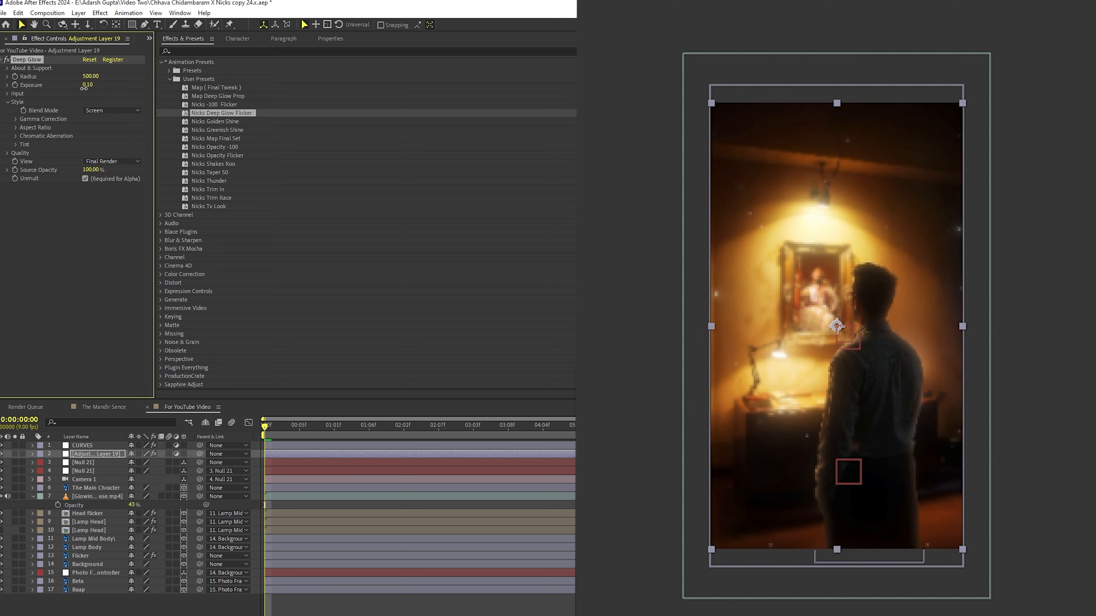
pyautogui.hotkey('ctrl', 'space')
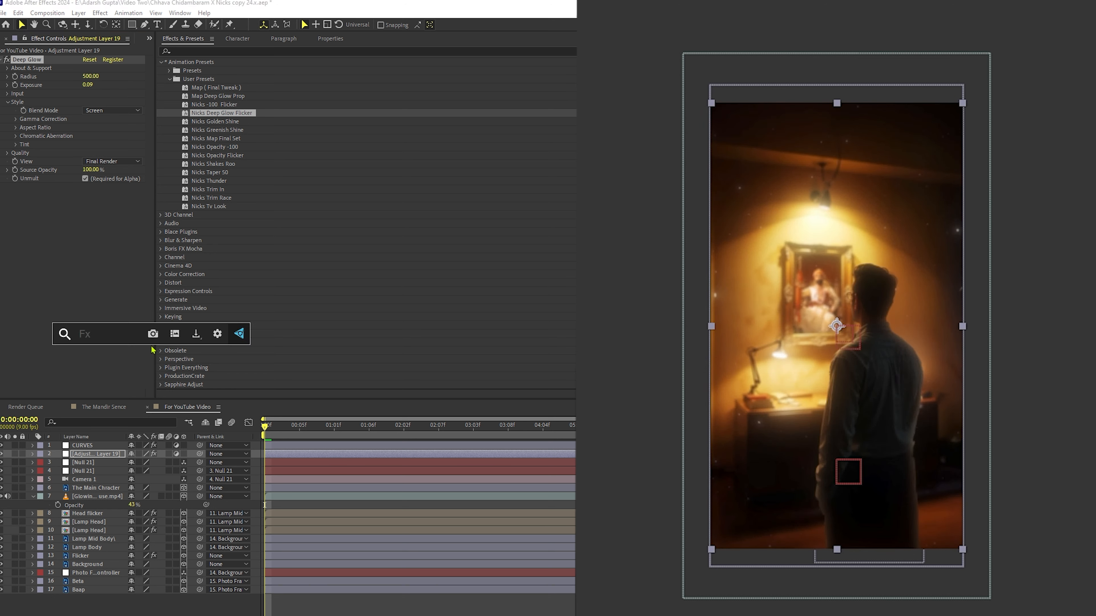
pyautogui.click(129, 450)
pyautogui.press('Return')
pyautogui.write('DEEP GLOW')
pyautogui.press('Return')
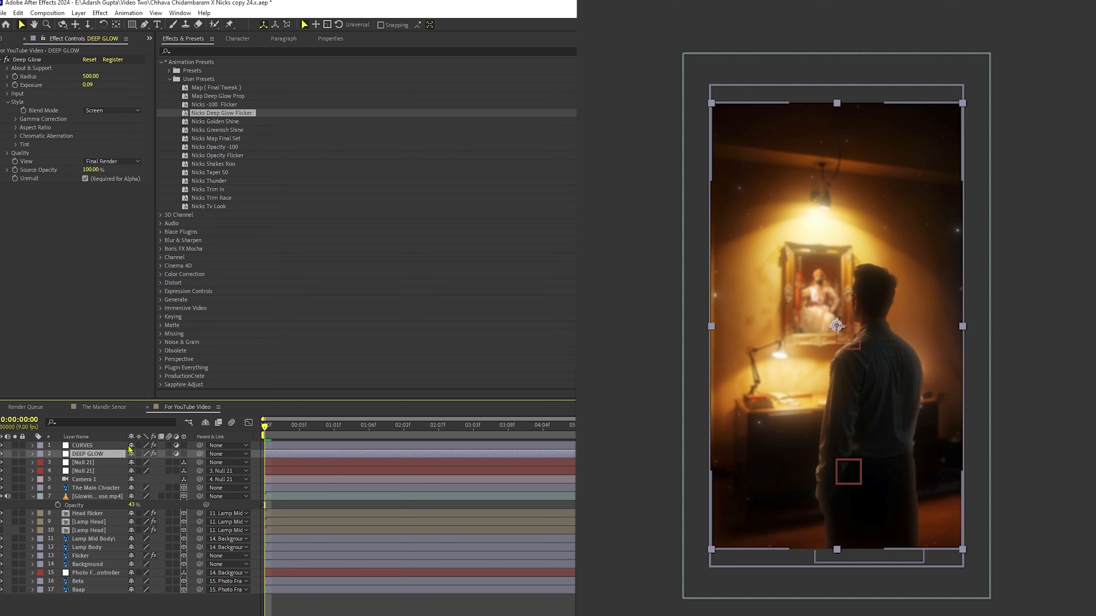
# Preview the scene from the first frame with the weaker glow and the curves correction
pyautogui.hotkey('ctrl', 'shift', 'h')
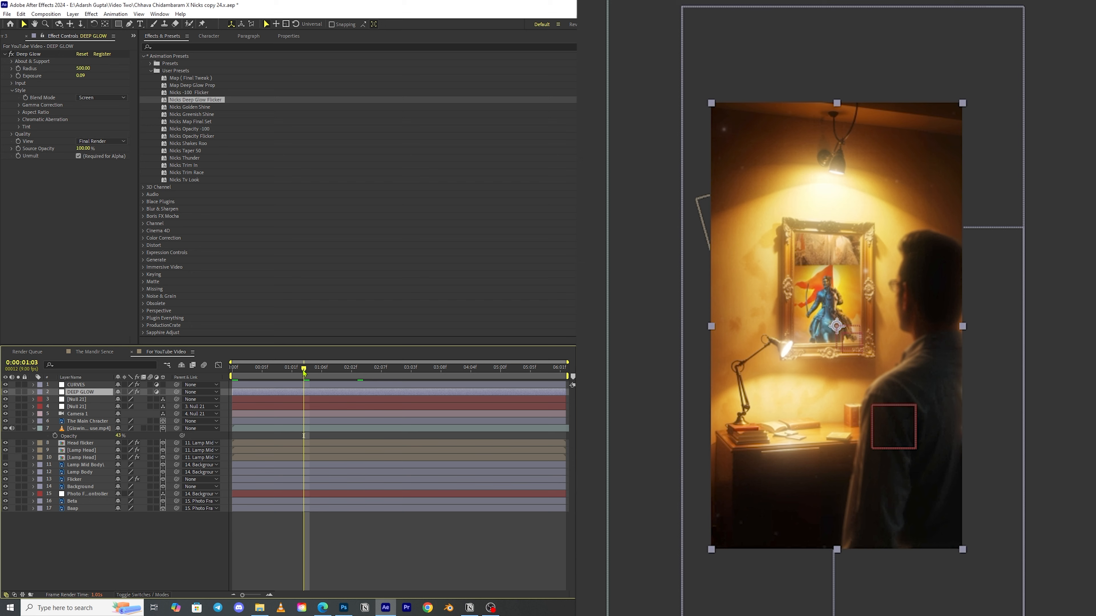
pyautogui.moveTo(413, 427); pyautogui.dragTo(247, 465)
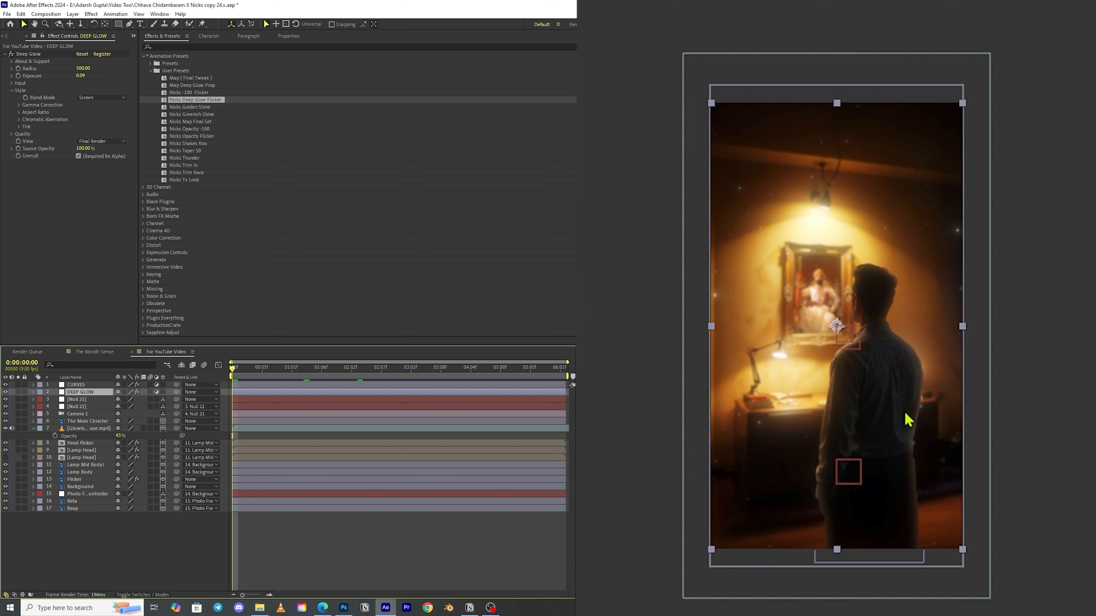
pyautogui.press('space')
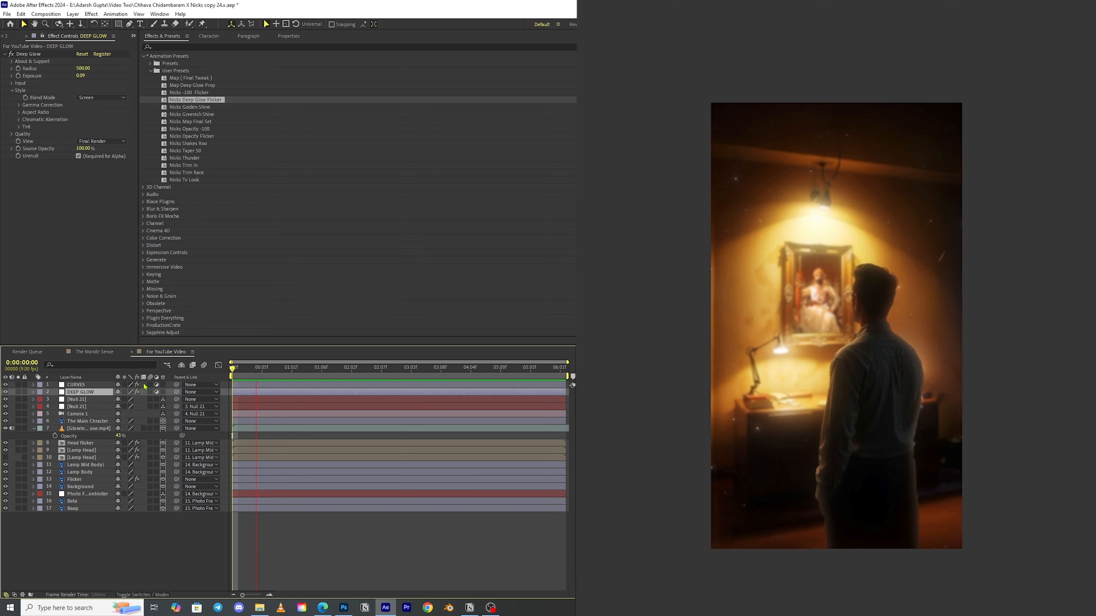
pyautogui.press('space')
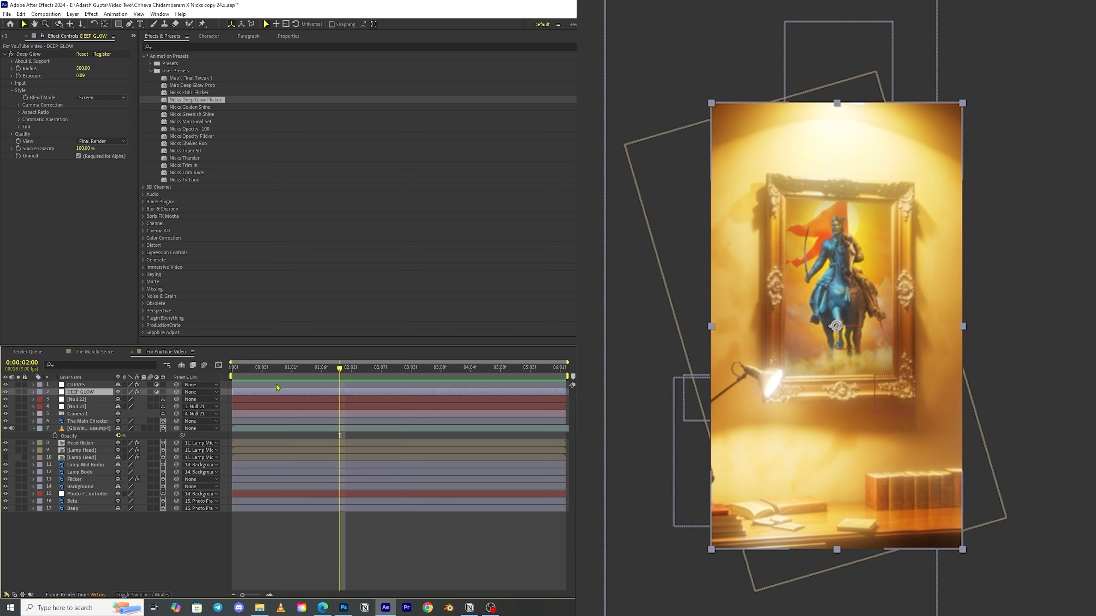
# Add an adjustment layer, rename it NOISE and move it above the CURVES layer
pyautogui.rightClick(117, 565)
pyautogui.moveTo(172, 462)
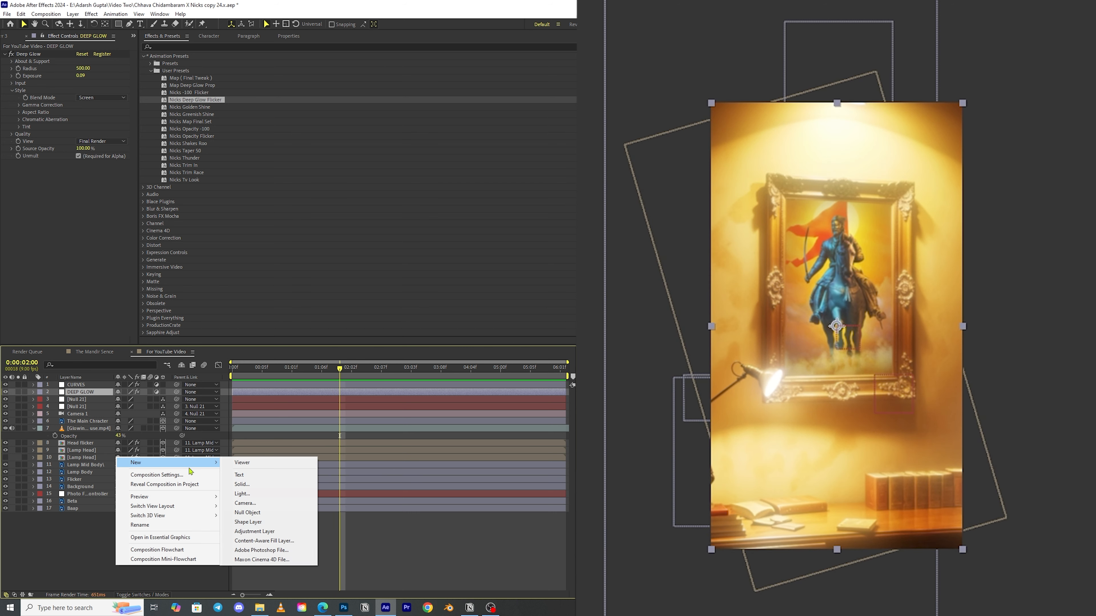
pyautogui.click(273, 531)
pyautogui.press('Return')
pyautogui.write('NOISE')
pyautogui.press('Return')
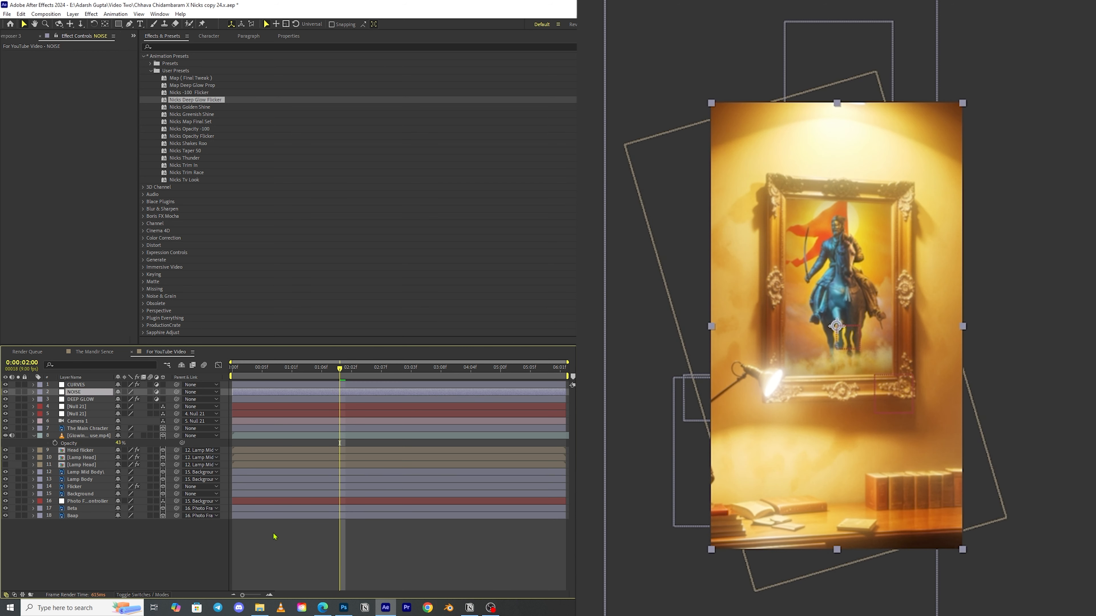
pyautogui.moveTo(74, 393); pyautogui.dragTo(75, 385)
# Apply the Noise effect to the NOISE layer with color noise off and the amount of noise at 15%
pyautogui.hotkey('ctrl', 'space')
pyautogui.write('Noise')
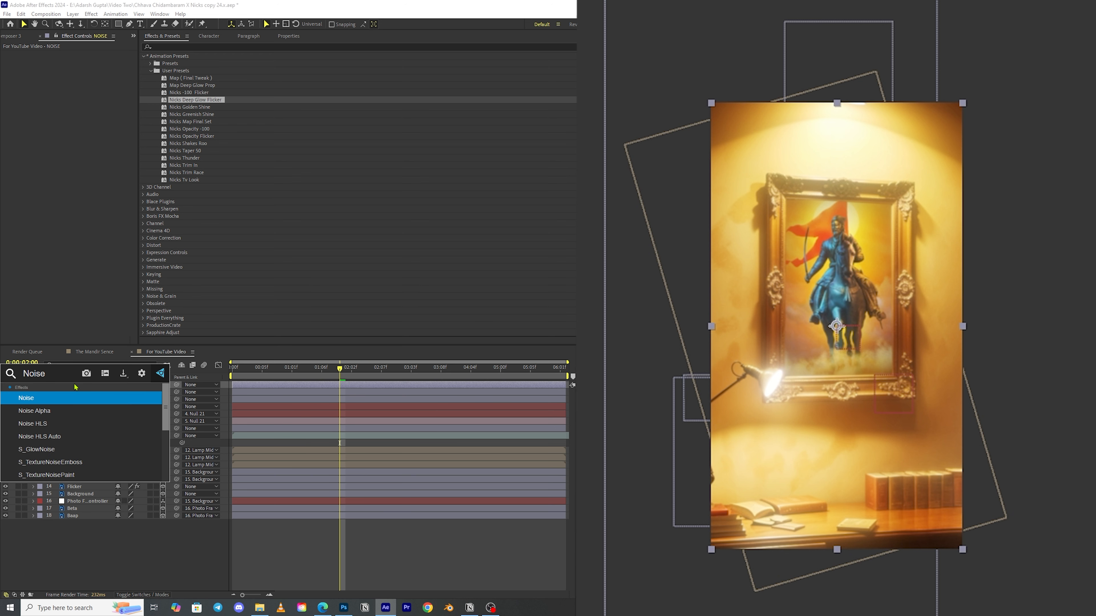
pyautogui.press('Return')
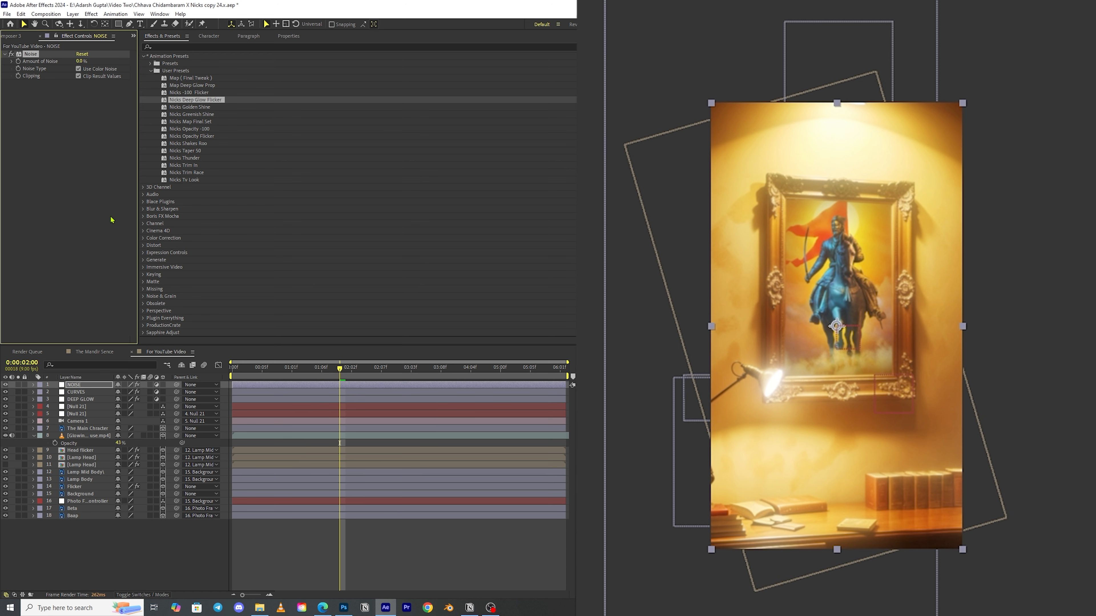
pyautogui.moveTo(79, 60); pyautogui.dragTo(87, 62)
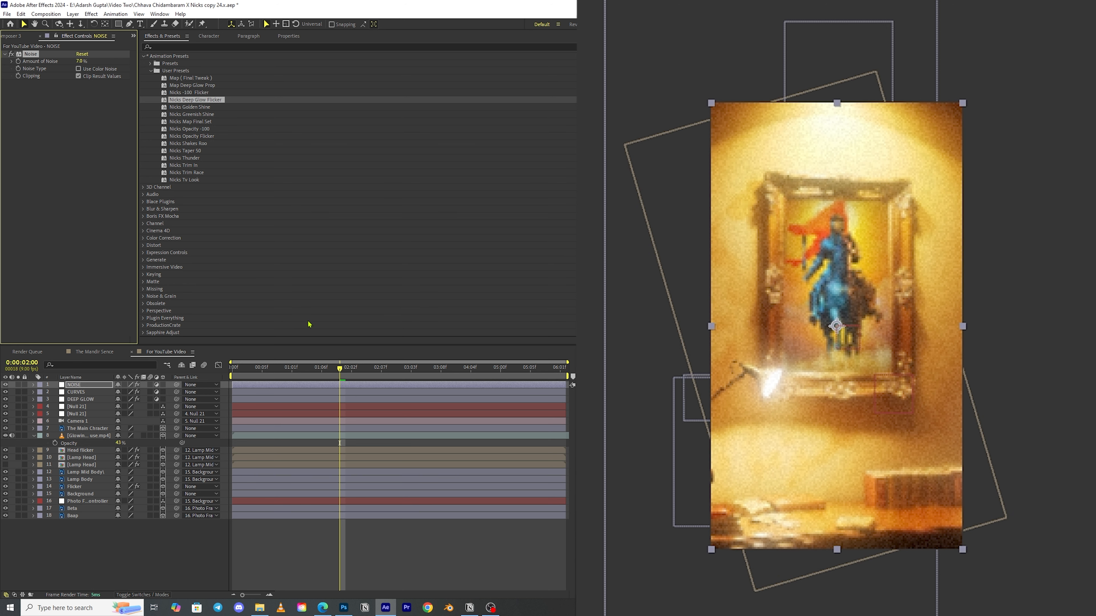
pyautogui.click(78, 62)
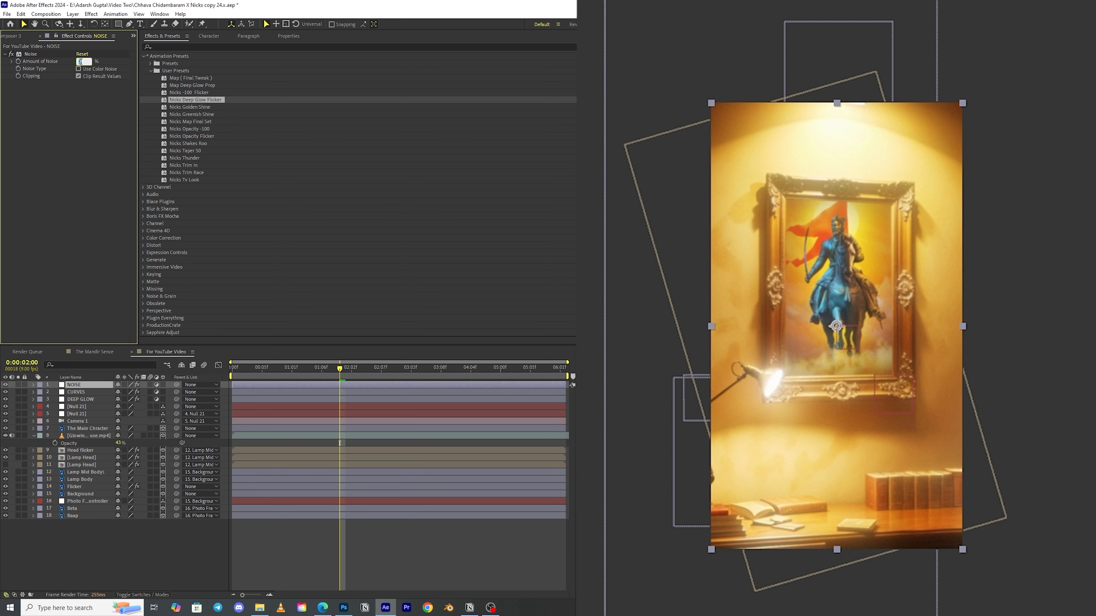
pyautogui.write('15')
pyautogui.press('Return')
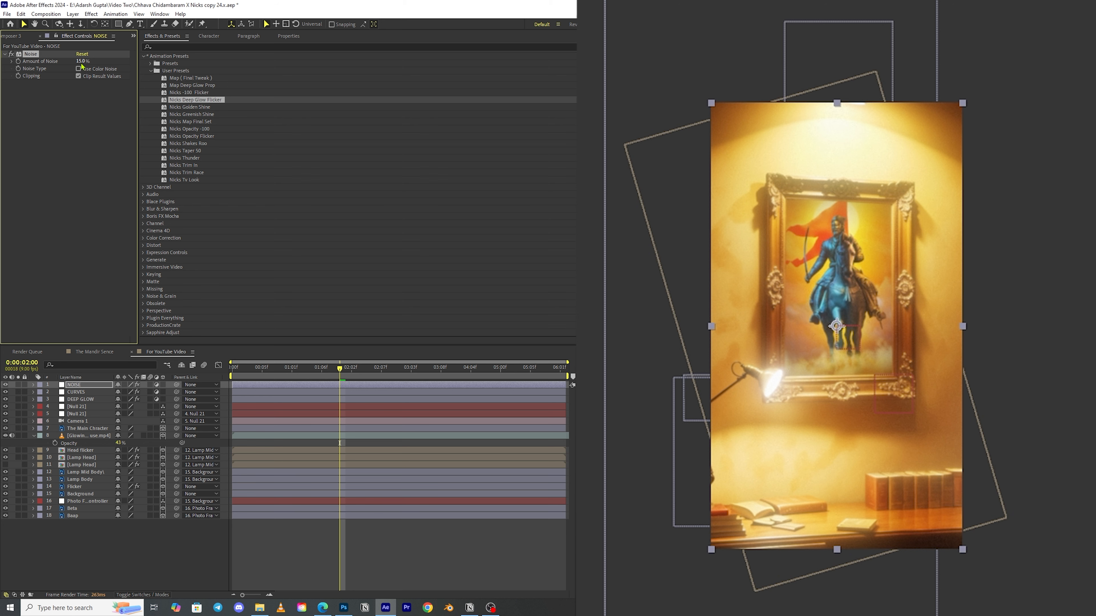
# Check the noise at 0:00:00:07, including a closer look at the image, and save the project
pyautogui.click(319, 354)
pyautogui.press('space')
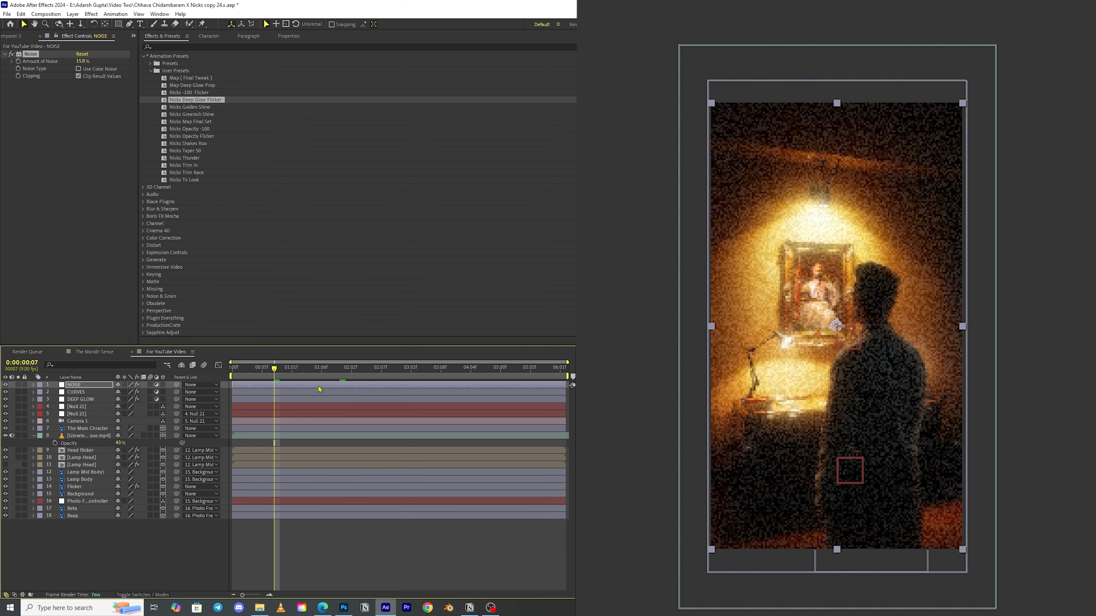
pyautogui.hotkey('ctrl', 's')
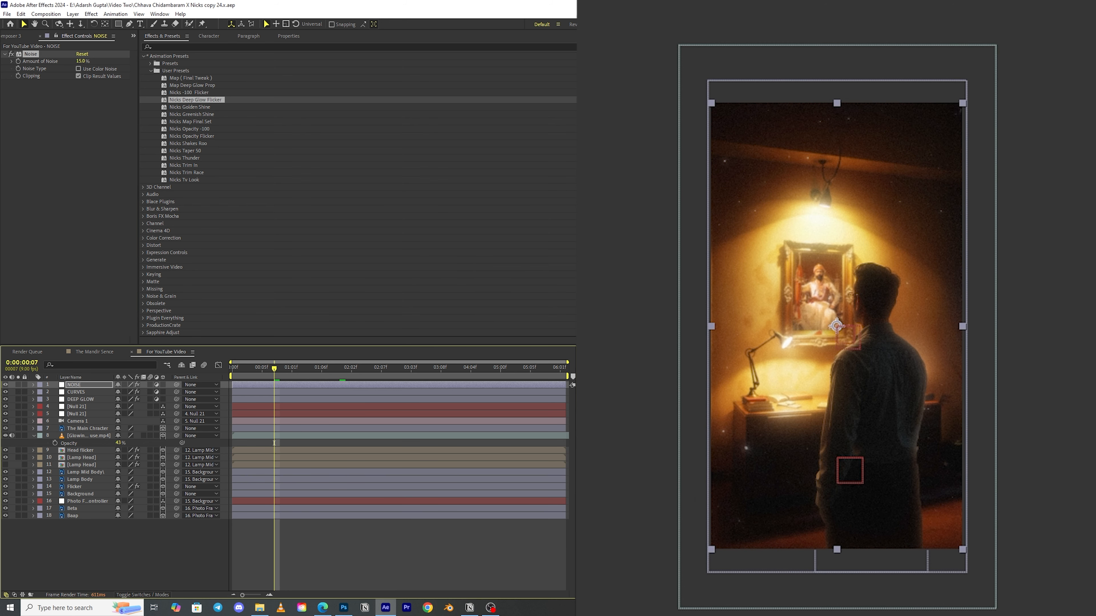
pyautogui.scroll(1, 809, 429)
pyautogui.hotkey('ctrl', 's')
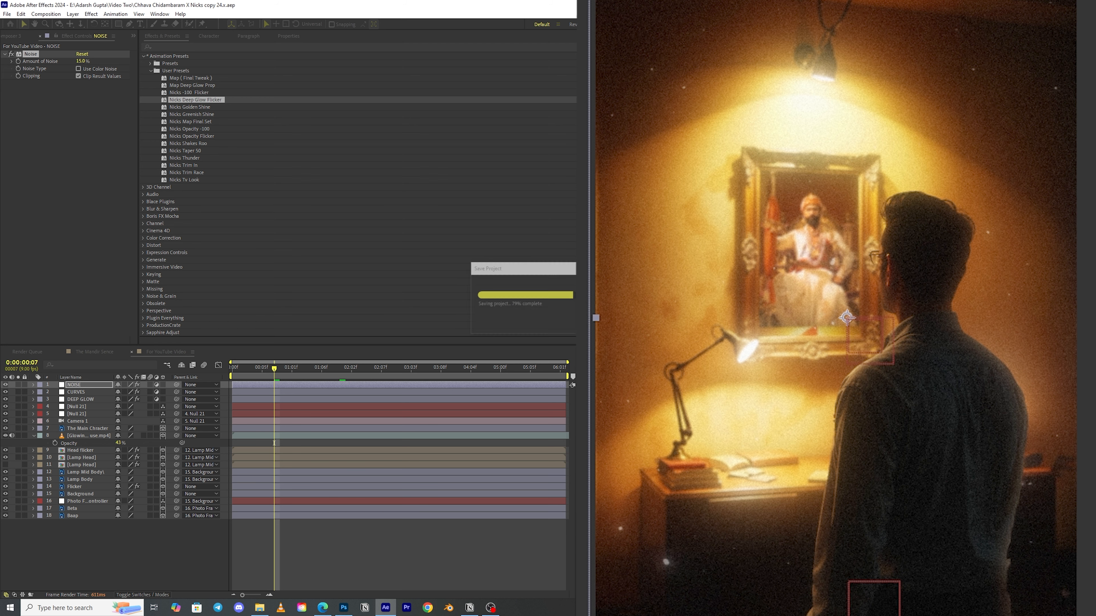
# Switch the composition viewer to the 1 View layout
pyautogui.click(1075, 585)
pyautogui.click(1076, 593)
pyautogui.click(1057, 564)
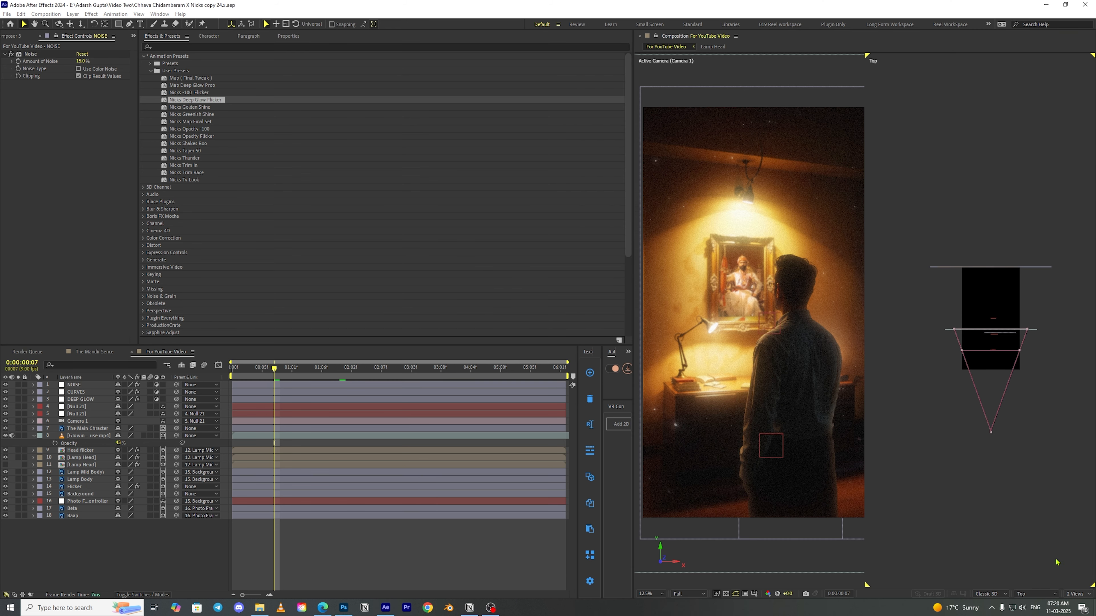
# Inspect the grain around the picture frame up close and preview the scene from the first frame
pyautogui.scroll(3, 869, 334)
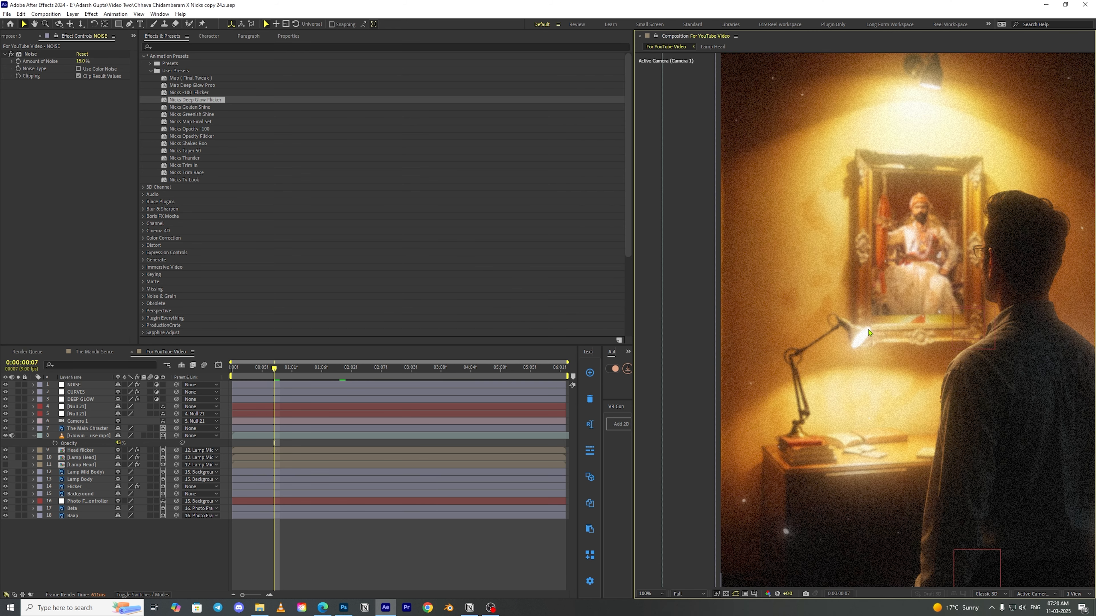
pyautogui.scroll(-1, 869, 334)
pyautogui.moveTo(251, 368); pyautogui.dragTo(193, 382)
pyautogui.press('space')
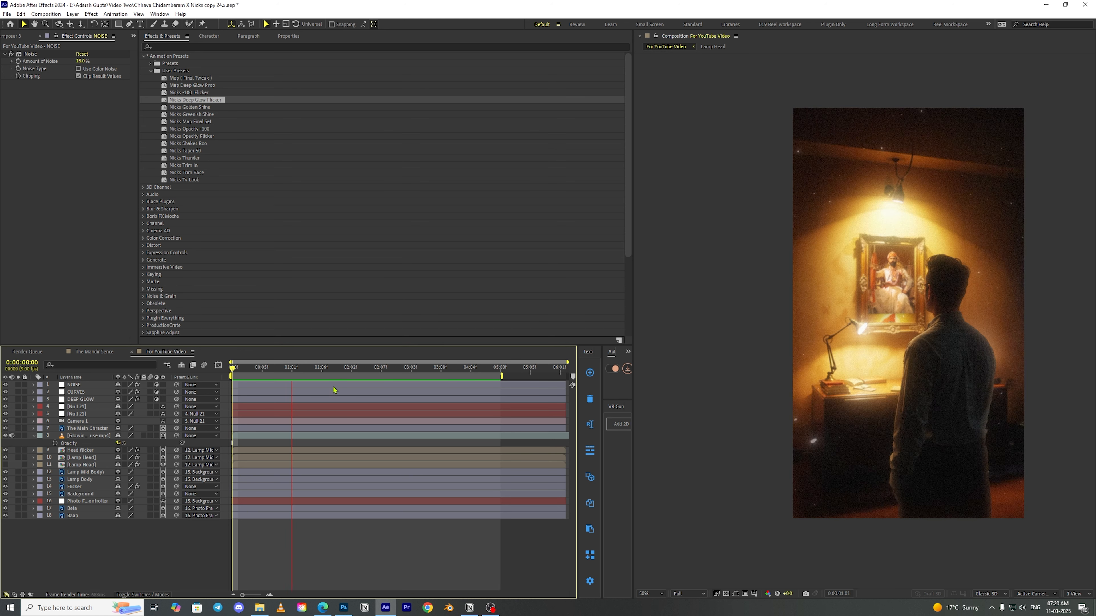
pyautogui.press('space')
# Add an adjustment layer above all layers and apply CC Force Motion Blur to it with 10 motion blur samples
pyautogui.rightClick(148, 437)
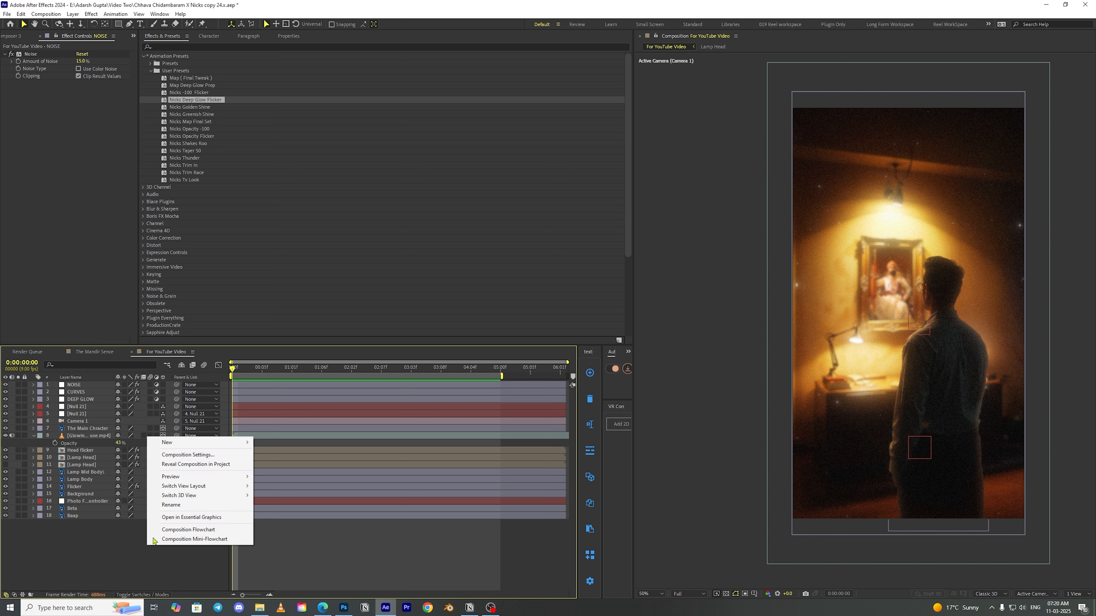
pyautogui.moveTo(174, 444)
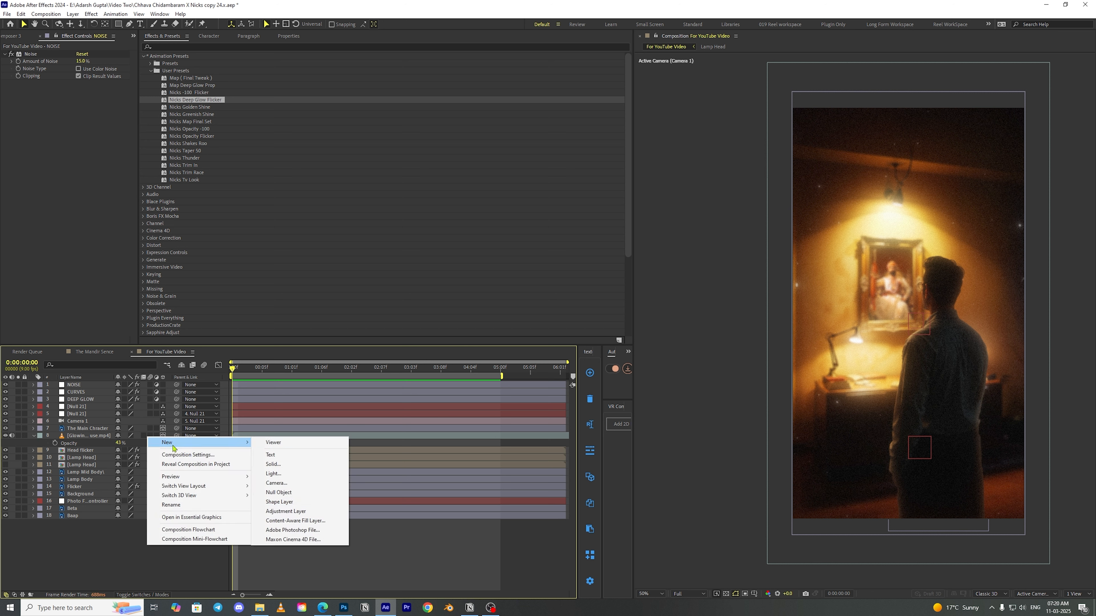
pyautogui.click(284, 514)
pyautogui.hotkey('ctrl', 'space')
pyautogui.write('cc fo')
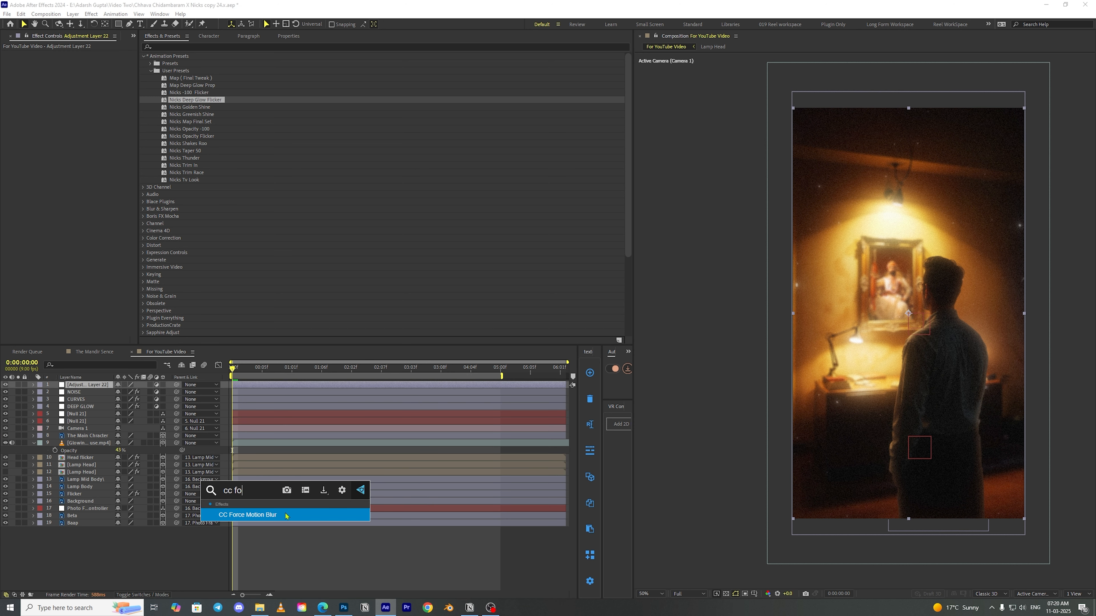
pyautogui.click(286, 516)
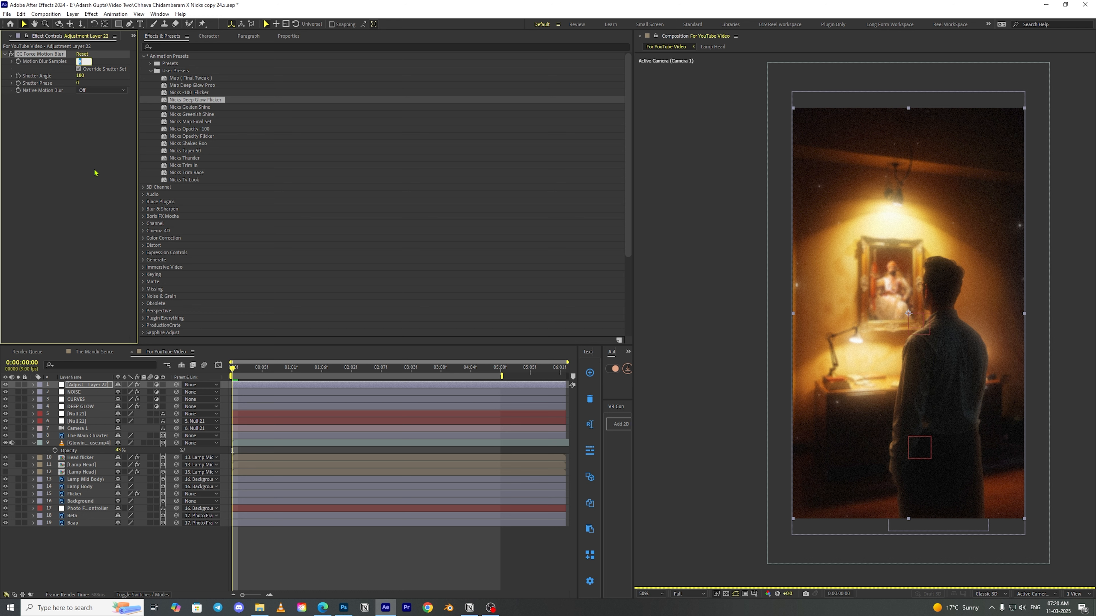
pyautogui.press('Return')
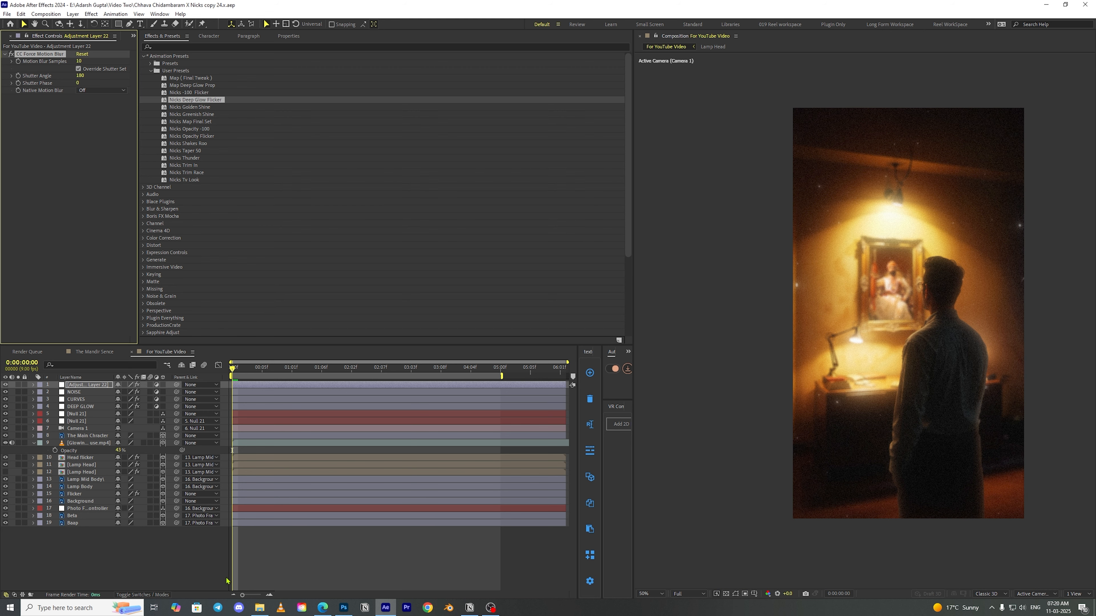
# Preview the camera move with the motion blur from the first frame and save the project
pyautogui.click(281, 388)
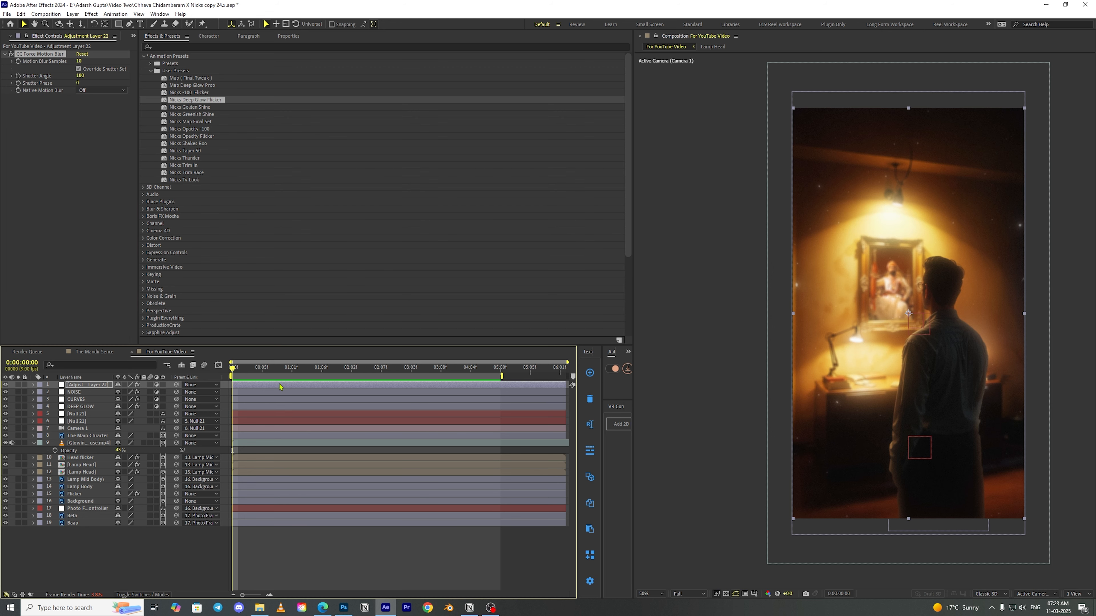
pyautogui.press('space')
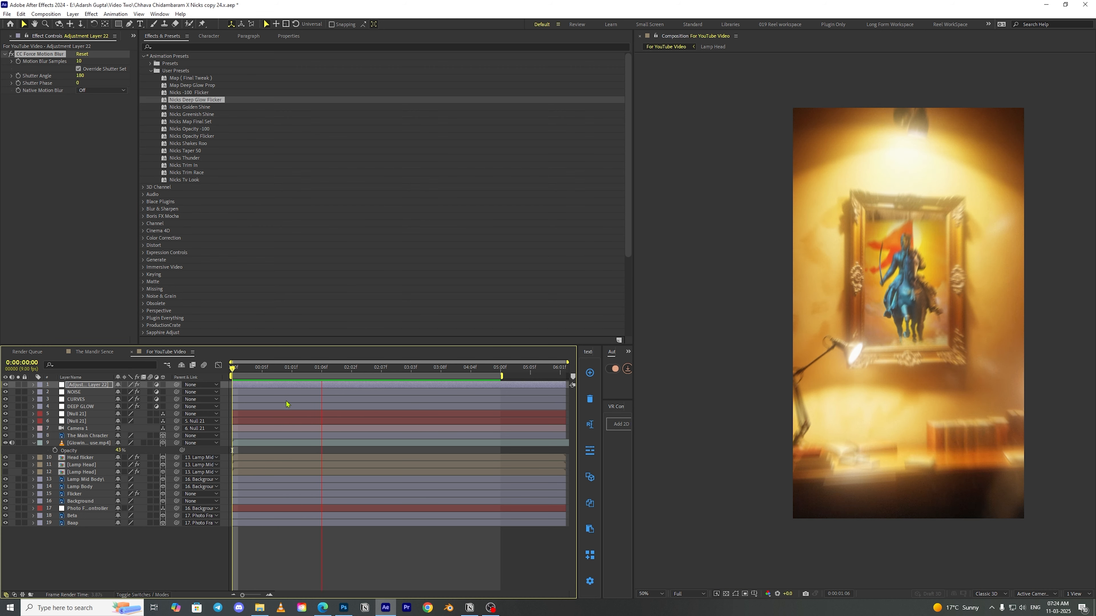
pyautogui.press('space')
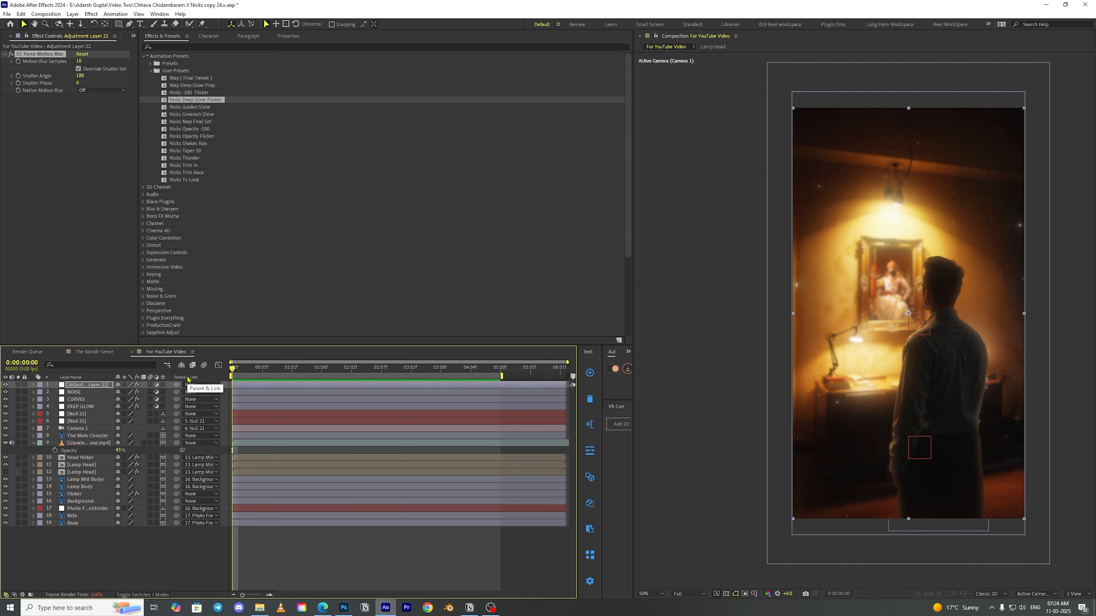
pyautogui.hotkey('ctrl', 's')
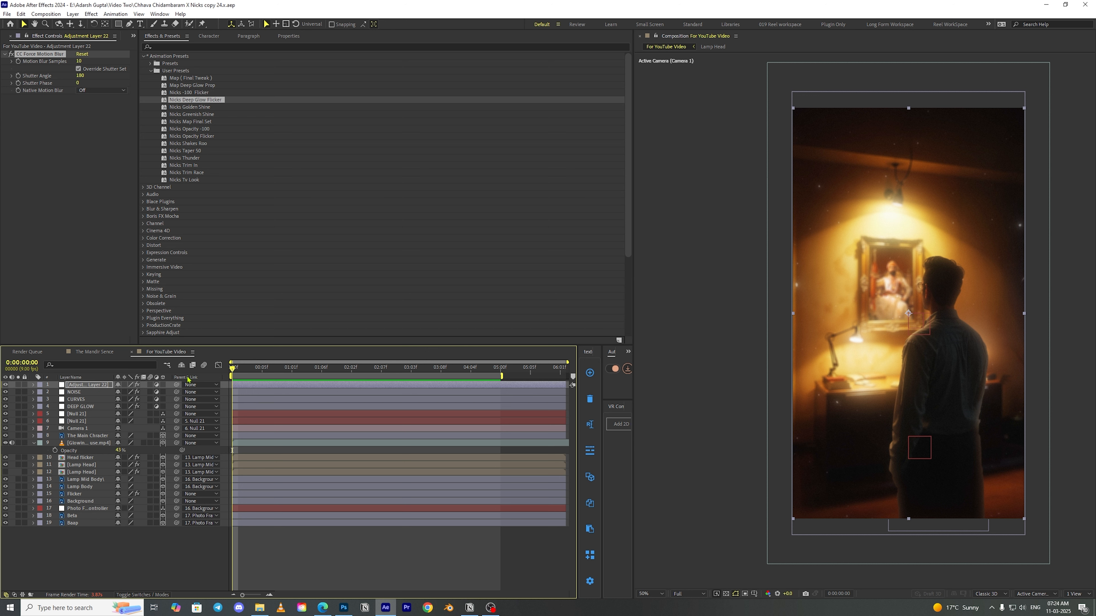